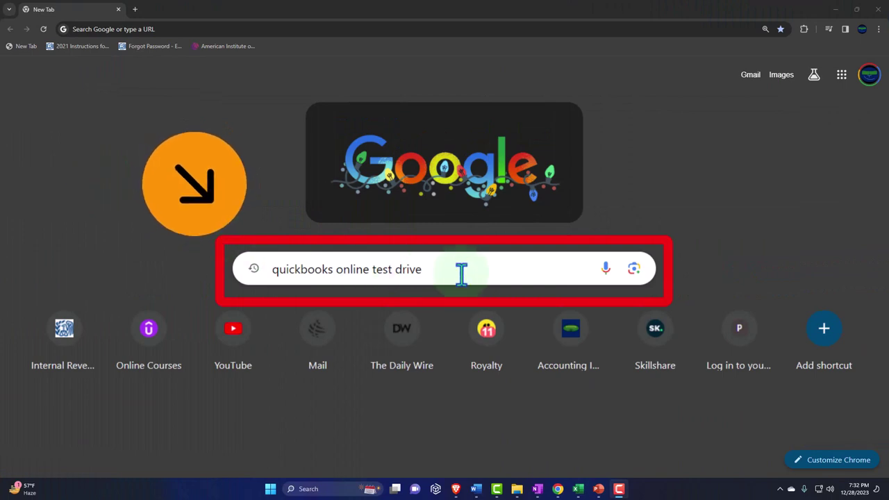
# - Search the web for "quickbooks online test drive", open the United States test drive link and complete the security verification
pyautogui.press('Return')
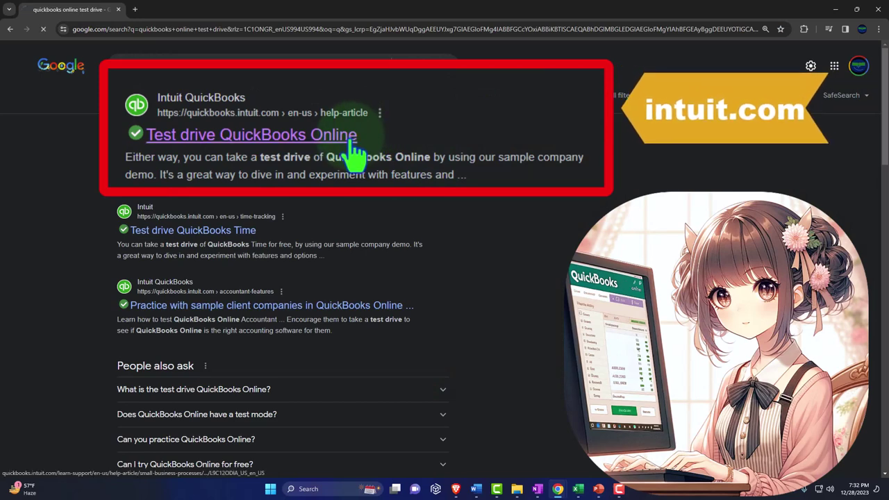
pyautogui.click(354, 152)
pyautogui.scroll(-3, 62, 250)
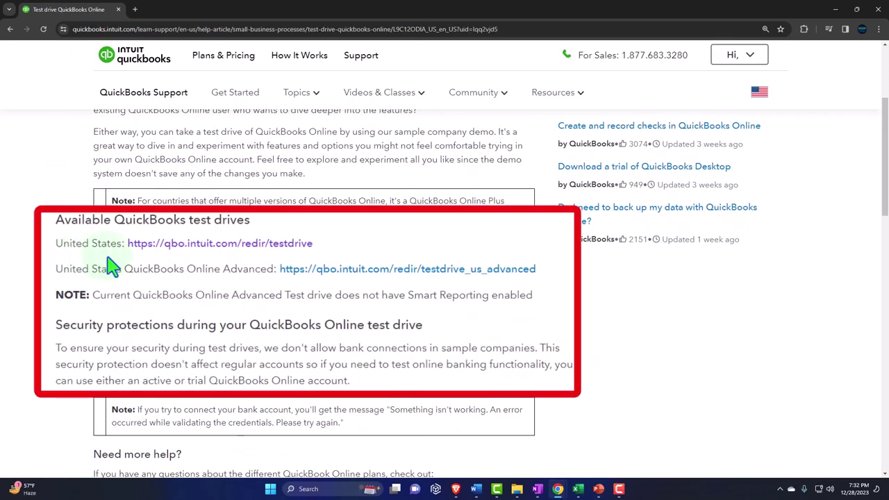
pyautogui.click(193, 243)
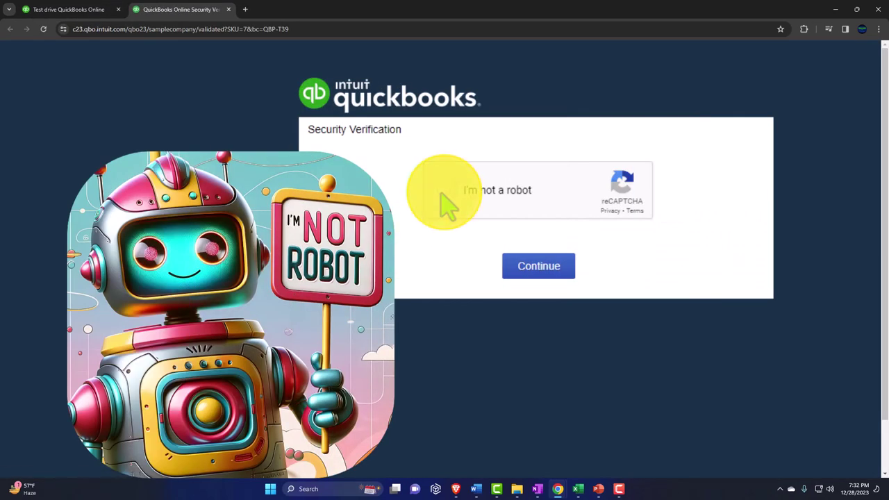
pyautogui.click(442, 194)
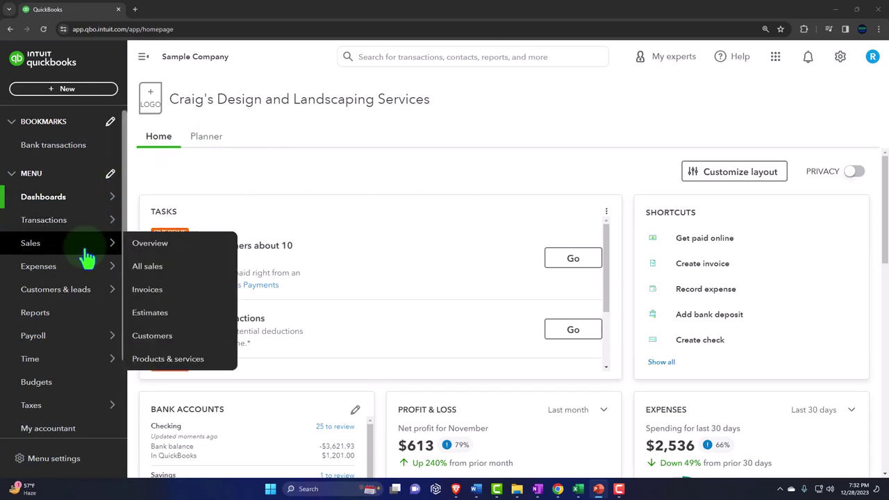
# - Open the Balance Sheet and Profit and Loss reports from the favorite reports, each in a new browser tab
pyautogui.click(61, 320)
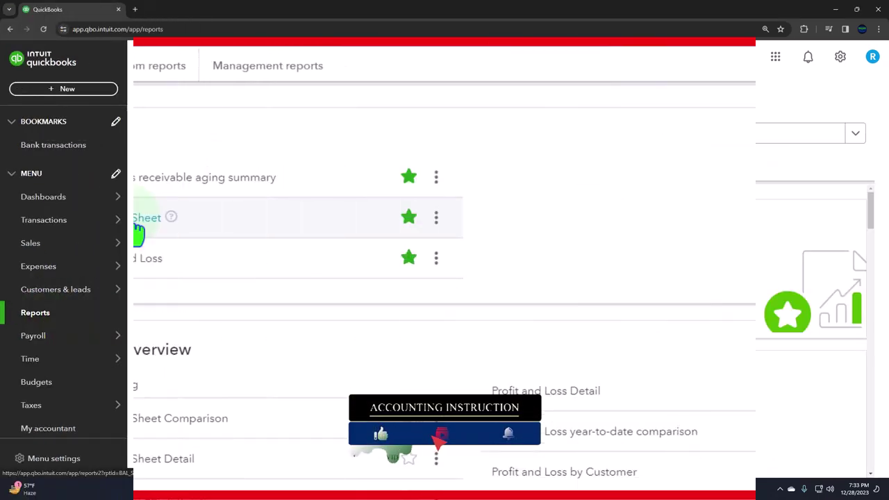
pyautogui.rightClick(221, 277)
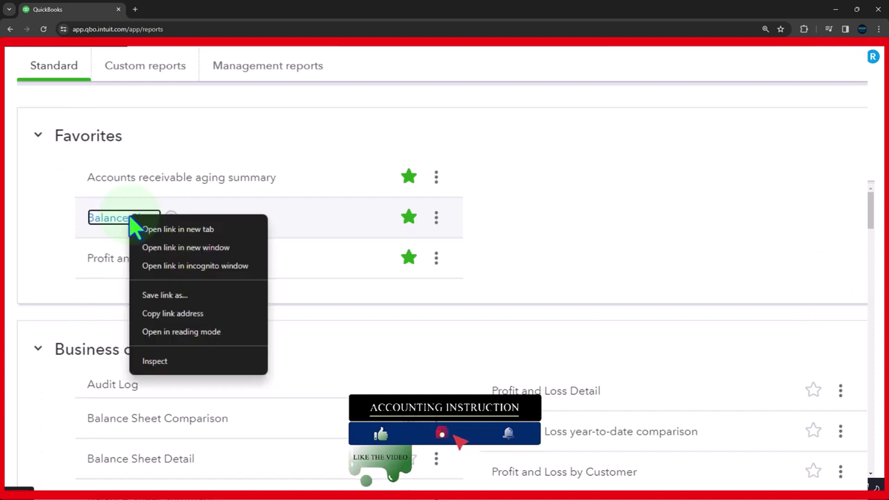
pyautogui.click(191, 235)
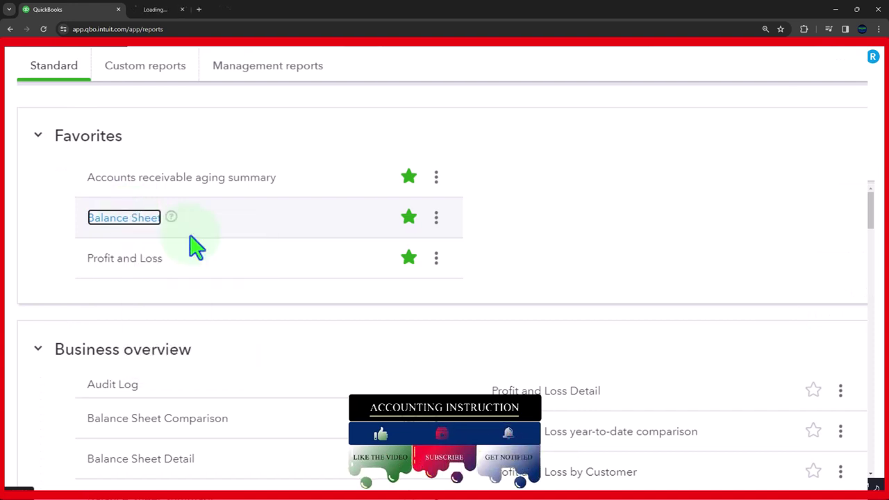
pyautogui.rightClick(134, 265)
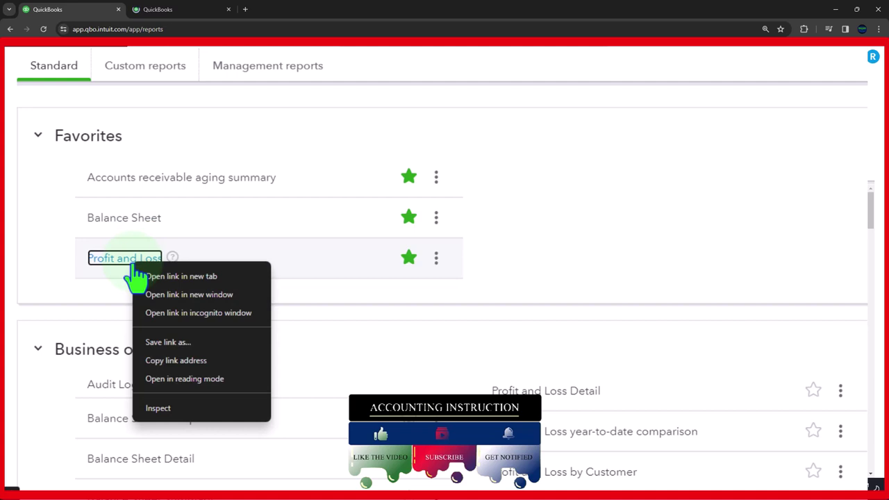
pyautogui.click(222, 283)
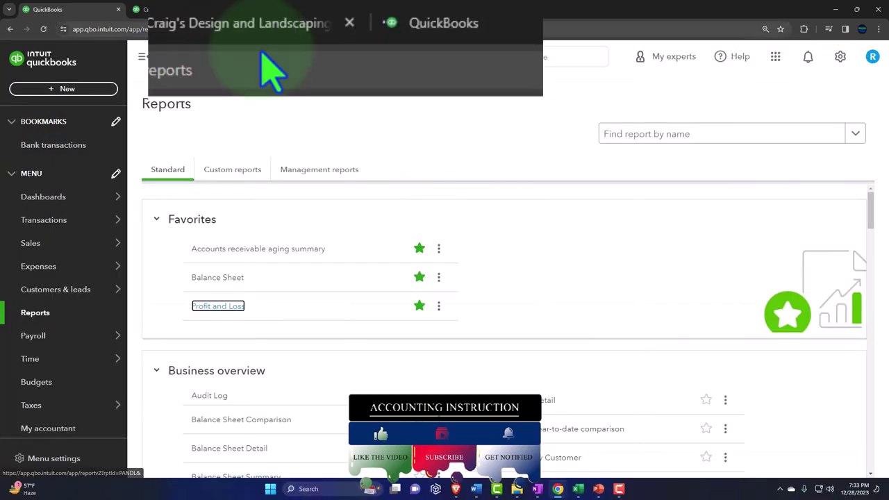
# - Collapse the navigation menu in the Balance Sheet tab and in the Profit and Loss tab
pyautogui.click(186, 11)
pyautogui.click(144, 57)
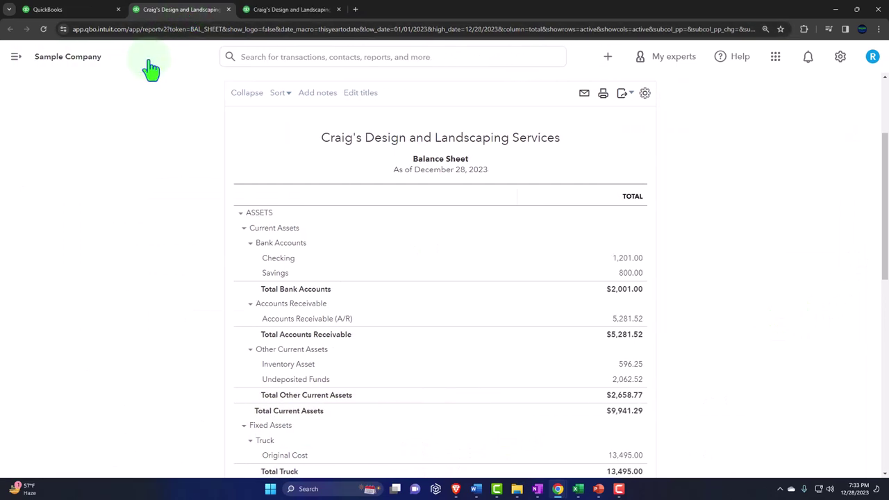
pyautogui.click(286, 9)
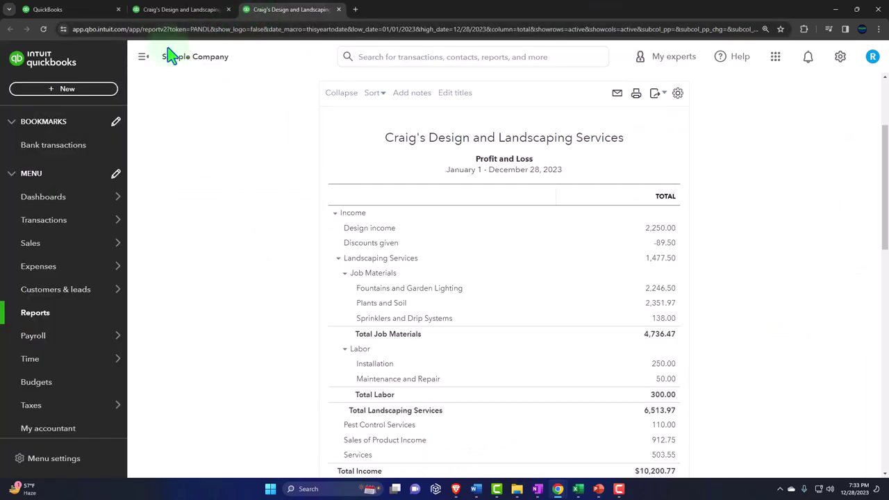
pyautogui.click(143, 58)
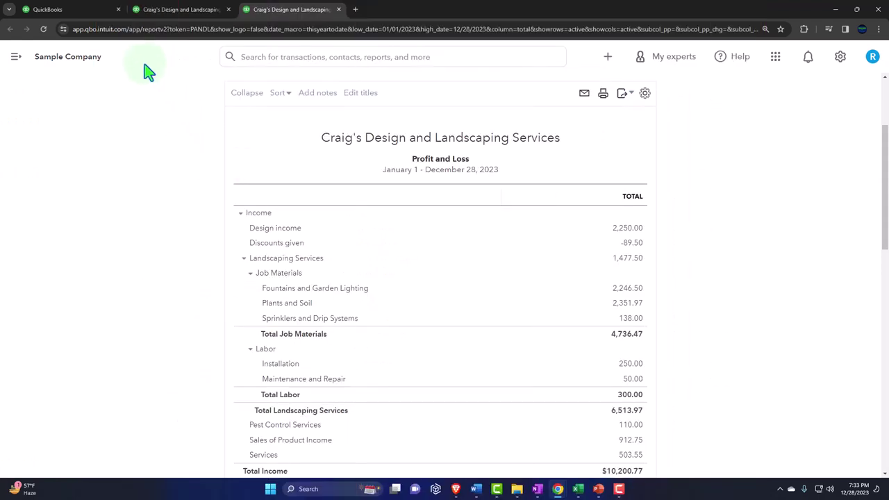
# - Examine the list of new transaction types in the first tab and the QuickBooks Flow Chart page in OneNote
pyautogui.click(91, 12)
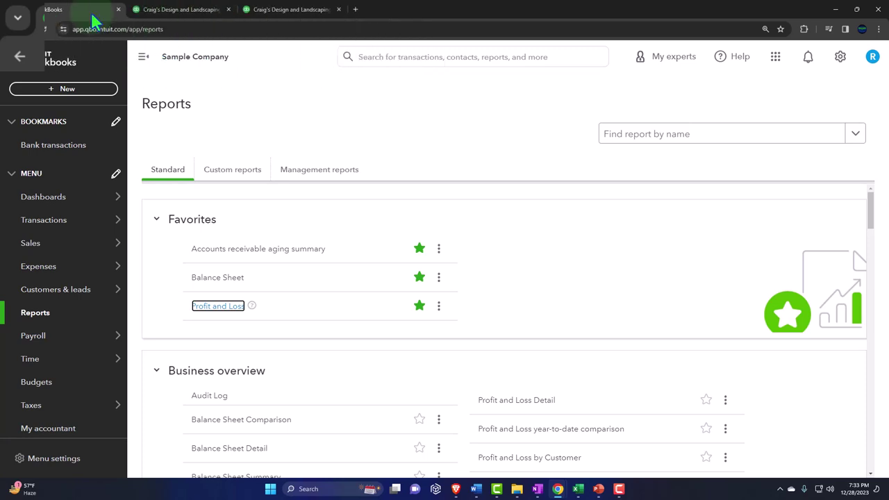
pyautogui.click(79, 96)
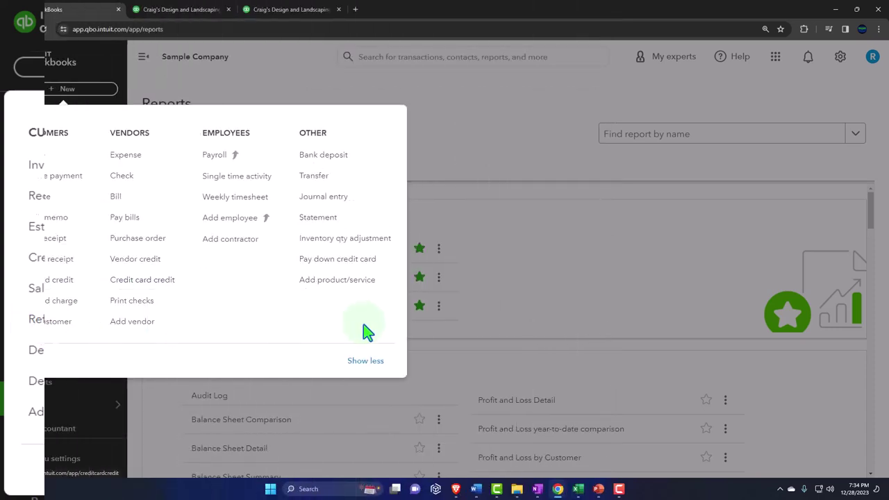
pyautogui.click(537, 489)
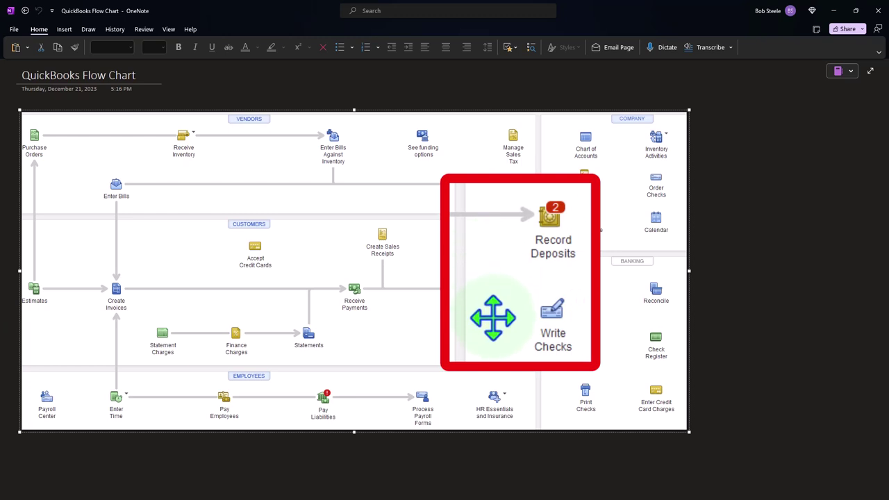
pyautogui.click(833, 12)
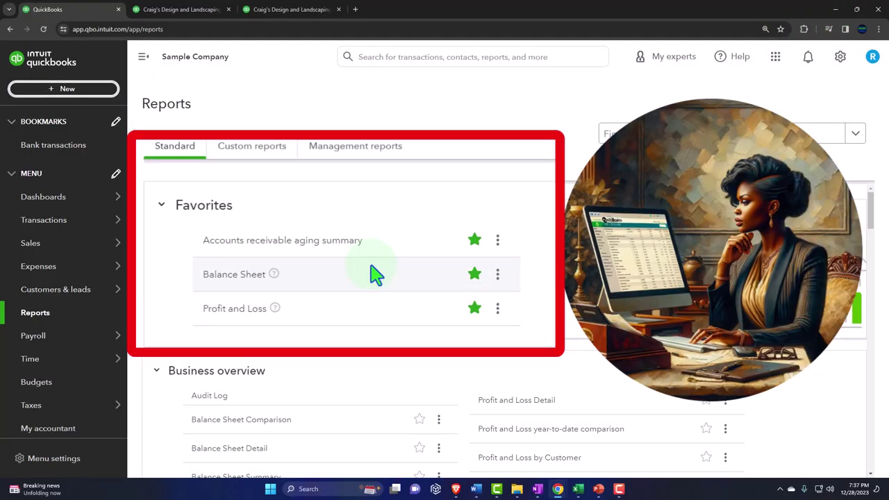
# - Create a new invoice and add "Customer 1" as a new customer on it
pyautogui.click(64, 89)
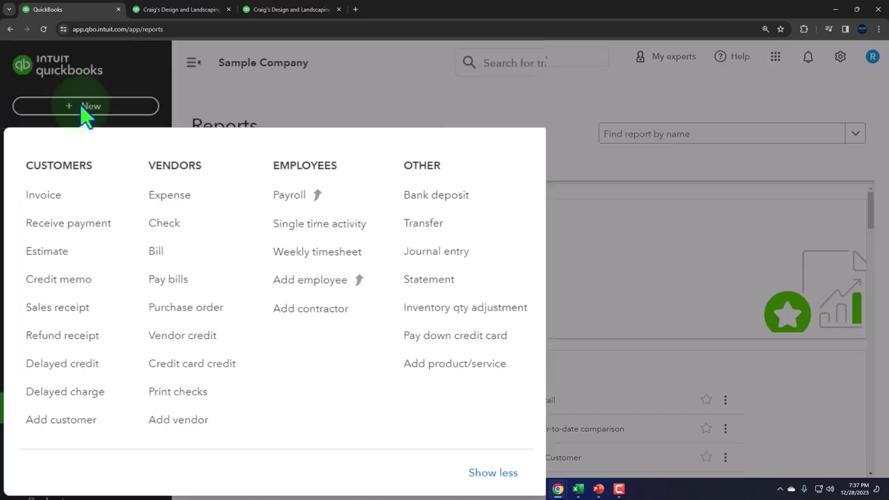
pyautogui.click(31, 195)
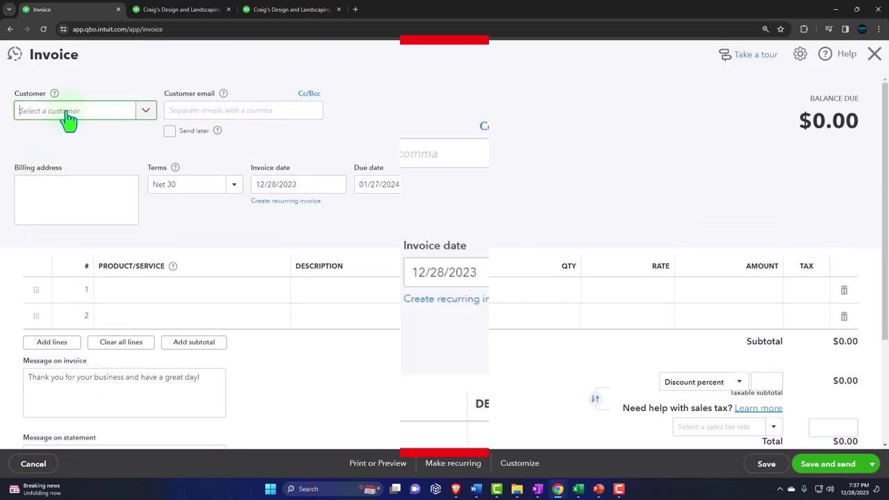
pyautogui.click(69, 119)
pyautogui.write('Cu')
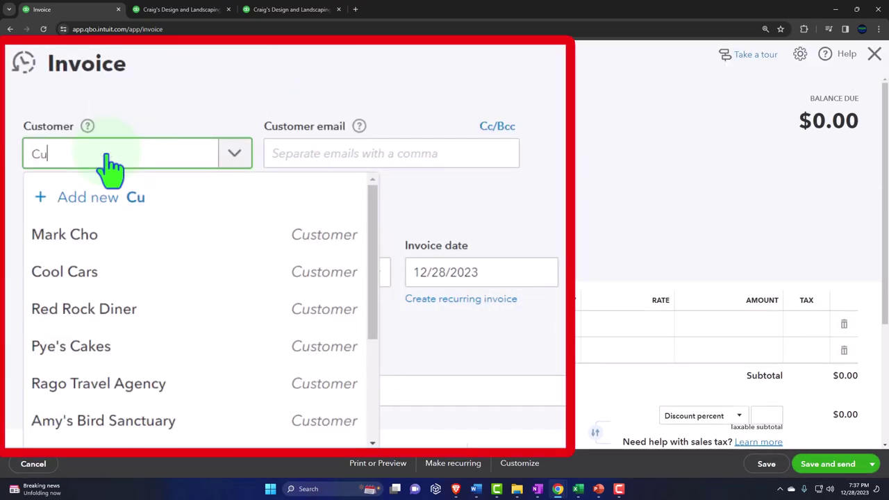
pyautogui.write('stomer 1')
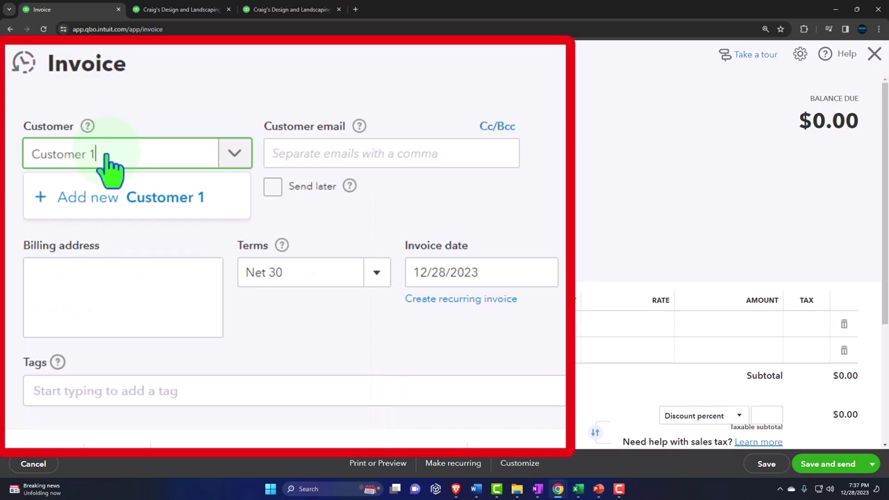
pyautogui.press('Tab')
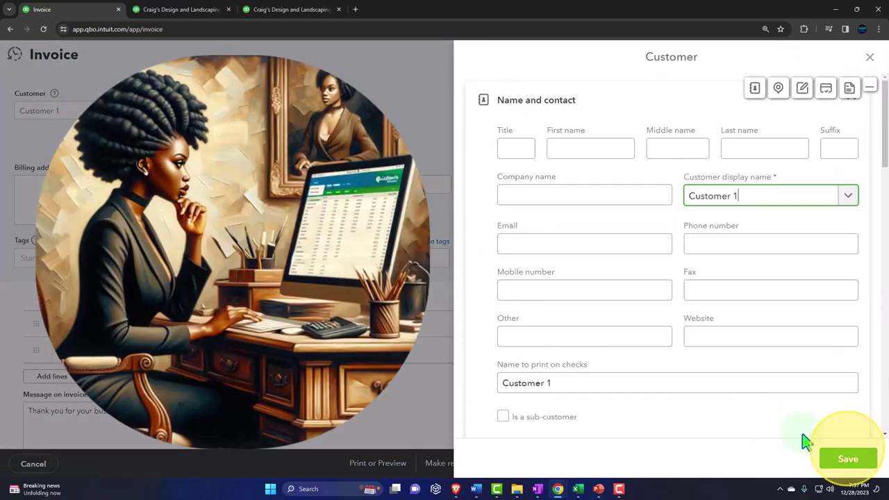
pyautogui.click(846, 460)
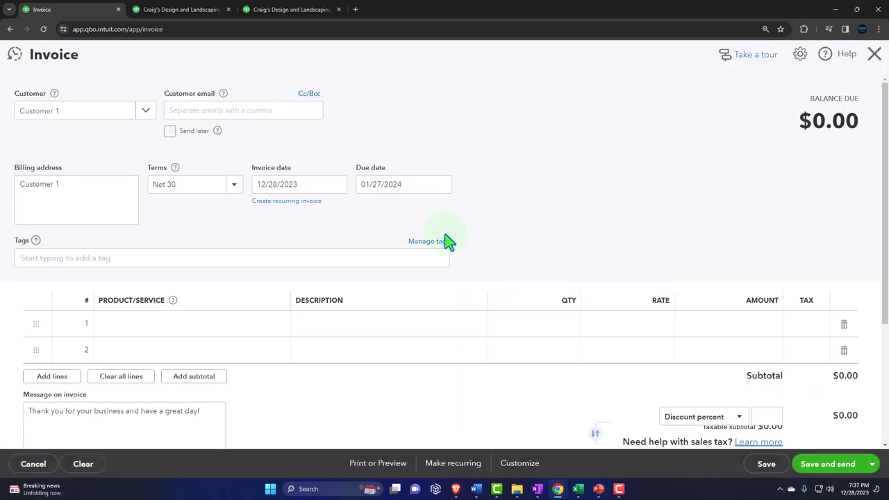
# - Set the invoice date to 01/01/2024
pyautogui.click(318, 188)
pyautogui.write('0')
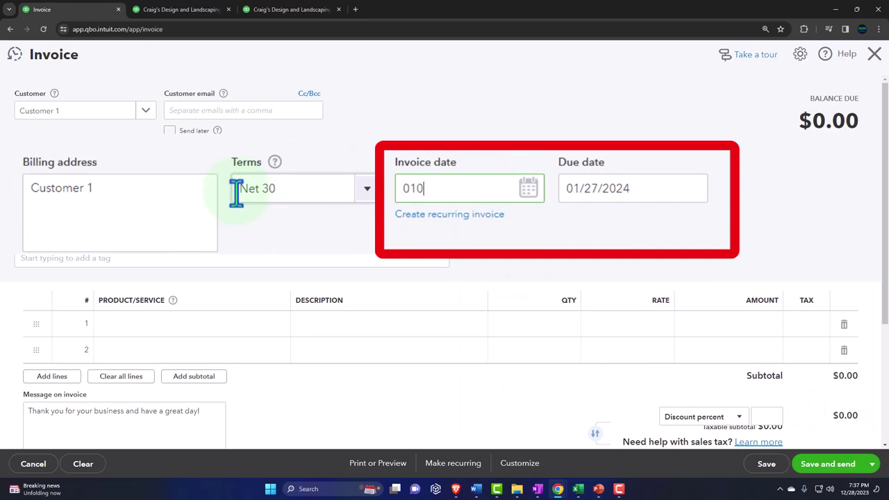
pyautogui.write('1/2024')
pyautogui.press('Tab')
pyautogui.press('Tab')
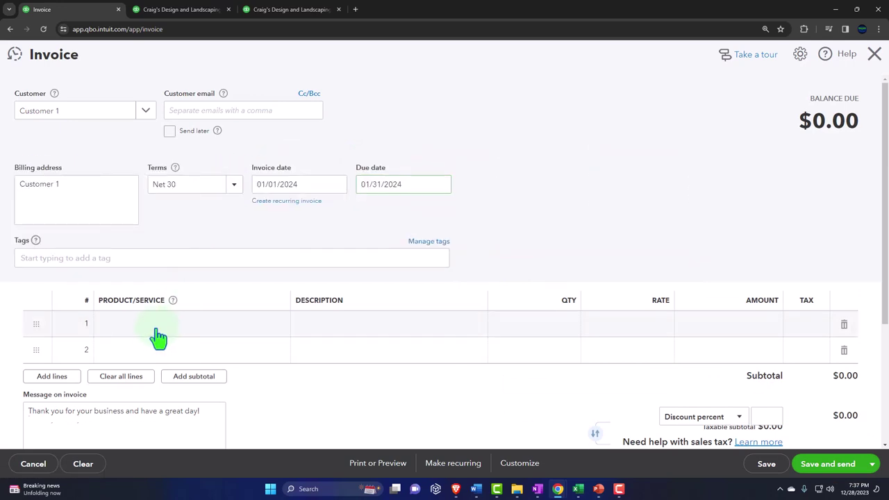
# - Add a new product named "Item 1" of type Inventory on the first invoice line
pyautogui.click(159, 337)
pyautogui.write('Item ')
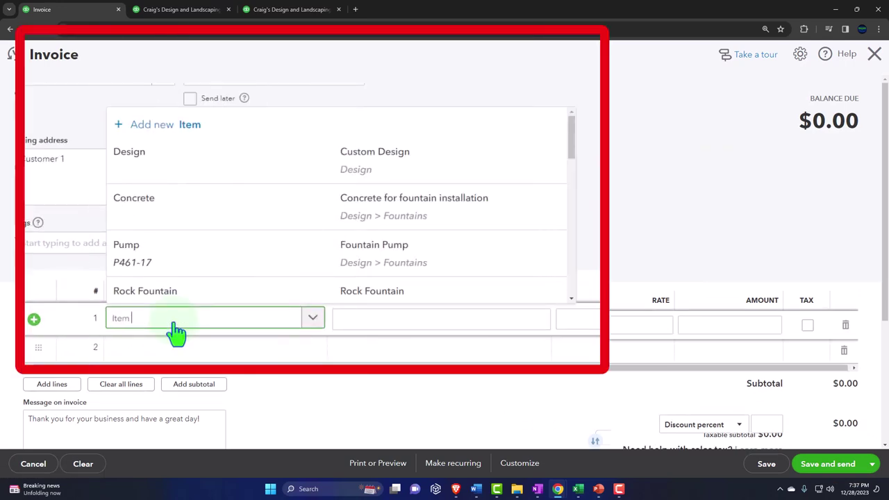
pyautogui.write('1')
pyautogui.press('Tab')
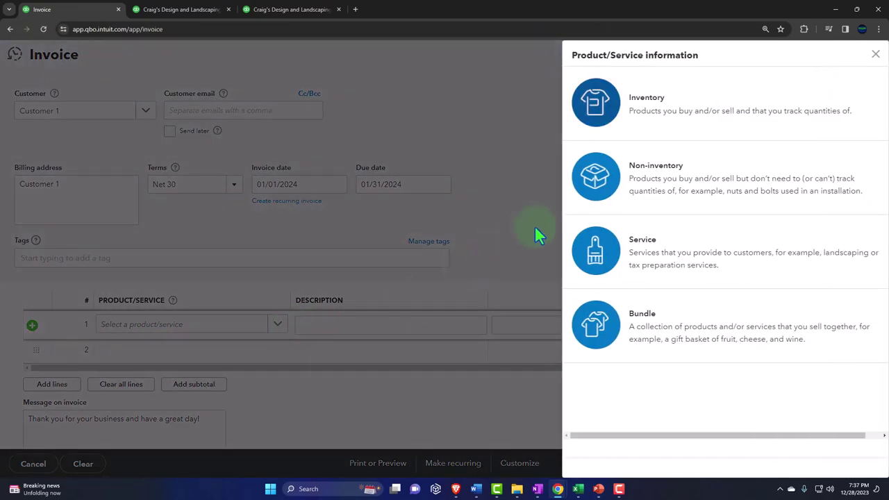
pyautogui.click(653, 117)
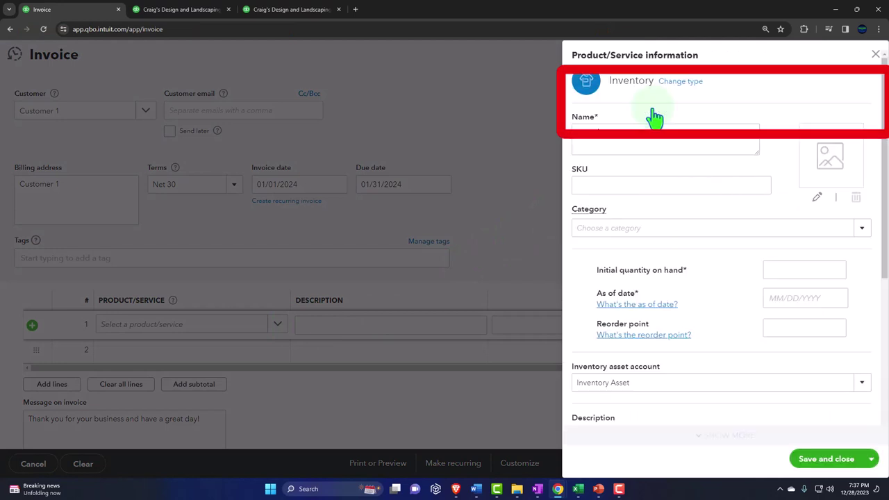
# - Copy the item name into the sales description and set the sales price to 160
pyautogui.moveTo(485, 109); pyautogui.dragTo(472, 114)
pyautogui.hotkey('ctrl', 'c')
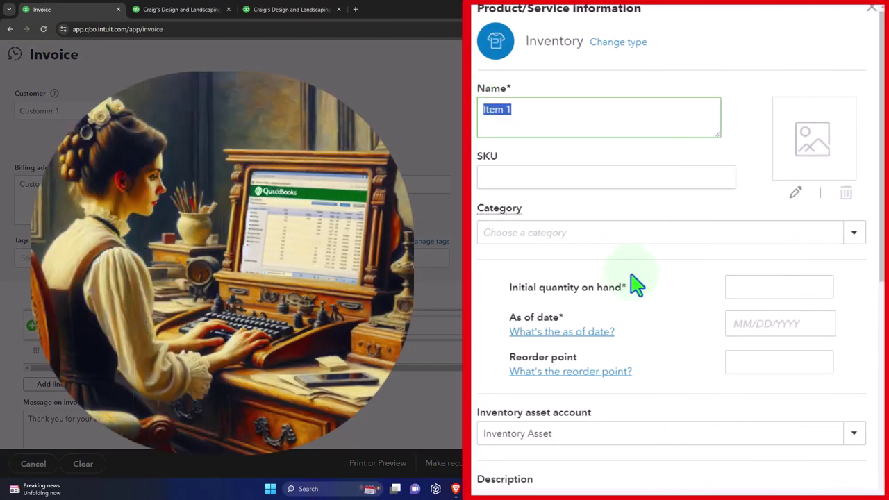
pyautogui.scroll(-3, 647, 300)
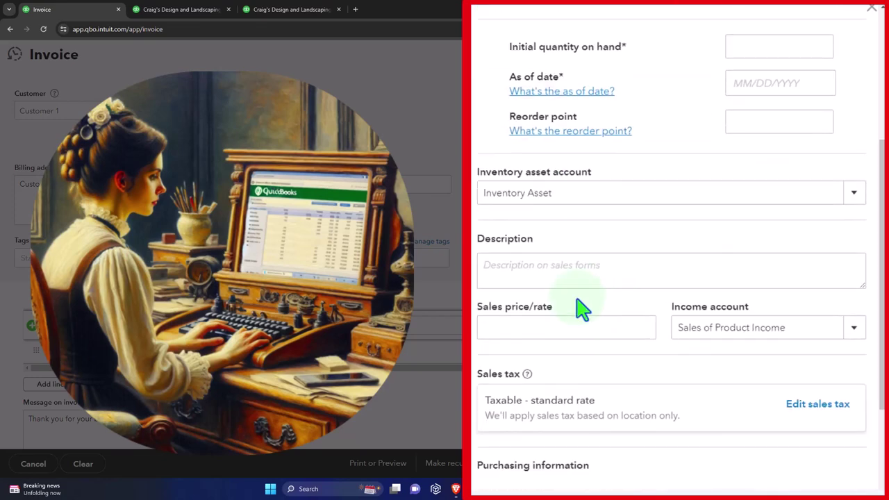
pyautogui.click(546, 271)
pyautogui.hotkey('ctrl', 'v')
pyautogui.scroll(-2, 546, 271)
pyautogui.click(507, 206)
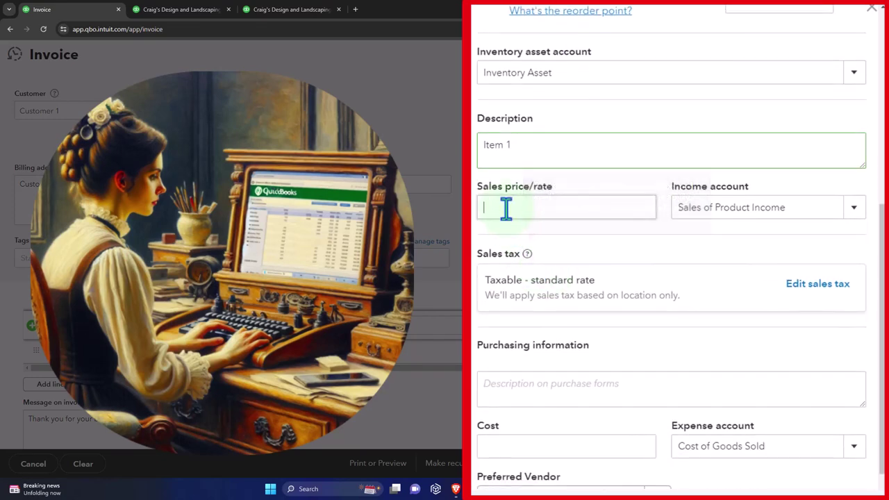
pyautogui.write('160')
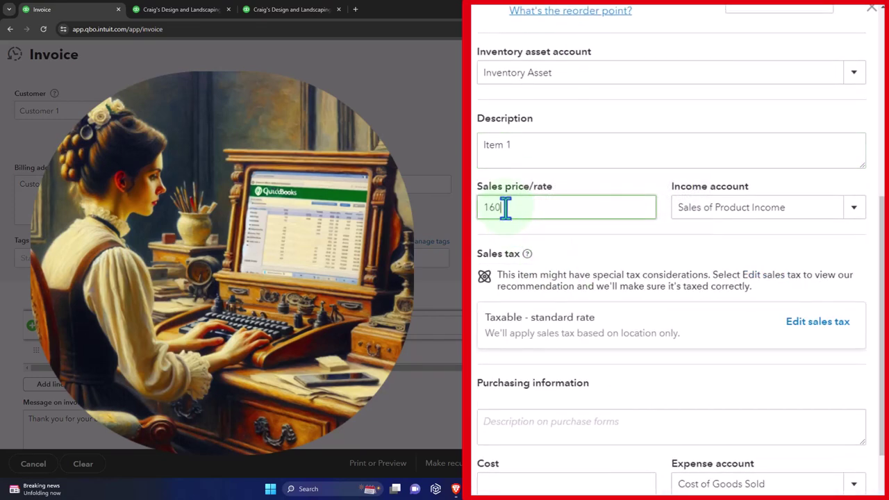
pyautogui.press('Tab')
# - Paste "Item 1" as the purchase description, set the cost to 100 and try to save the item
pyautogui.scroll(-1, 582, 266)
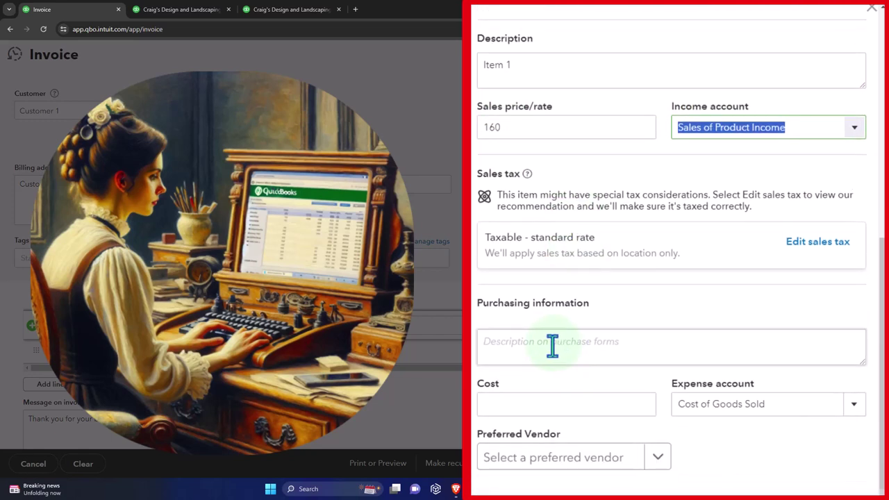
pyautogui.click(552, 345)
pyautogui.hotkey('ctrl', 'v')
pyautogui.click(531, 399)
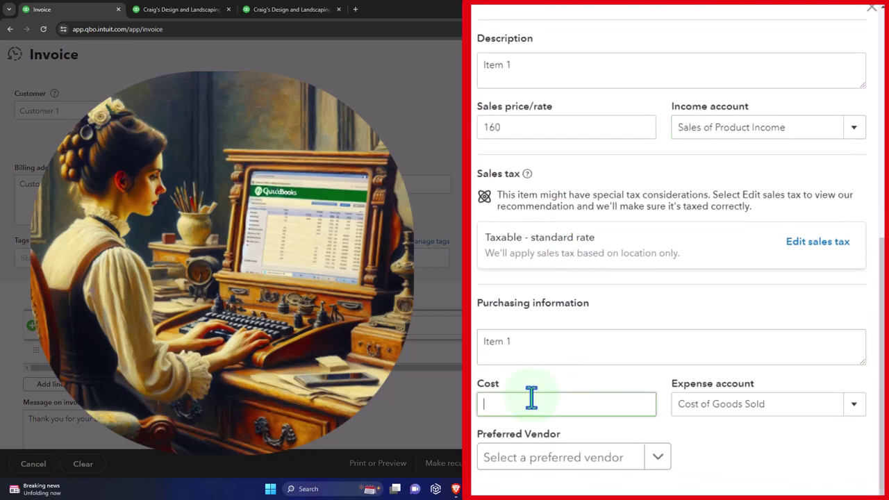
pyautogui.write('100')
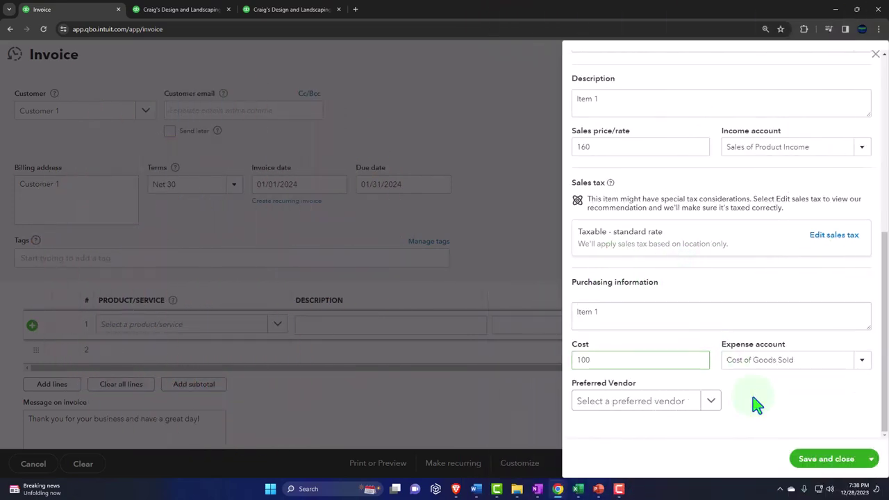
pyautogui.click(818, 461)
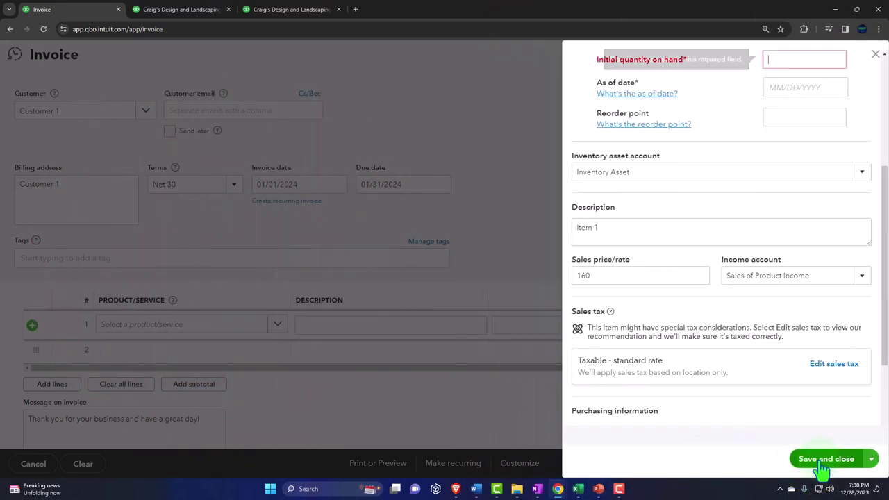
# - Set Item 1's initial quantity on hand to 10 as of 12/01/2023 and save the item to the invoice
pyautogui.scroll(2, 779, 318)
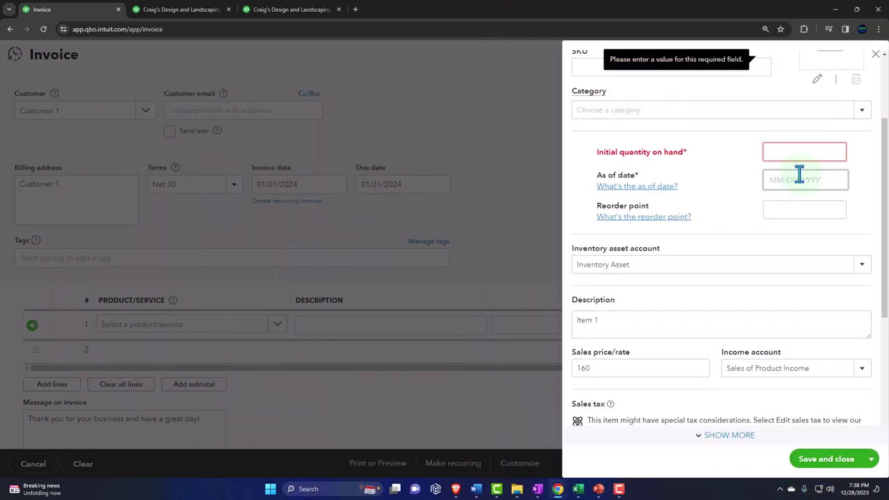
pyautogui.write('10')
pyautogui.press('Tab')
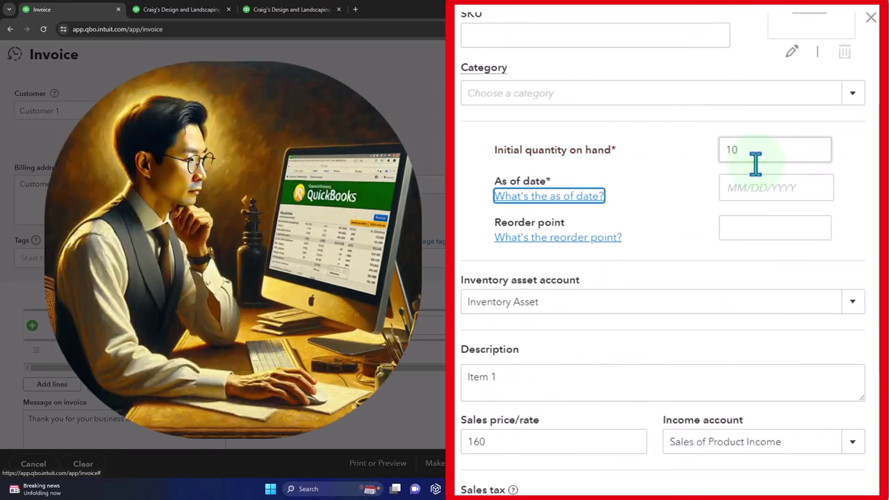
pyautogui.click(749, 188)
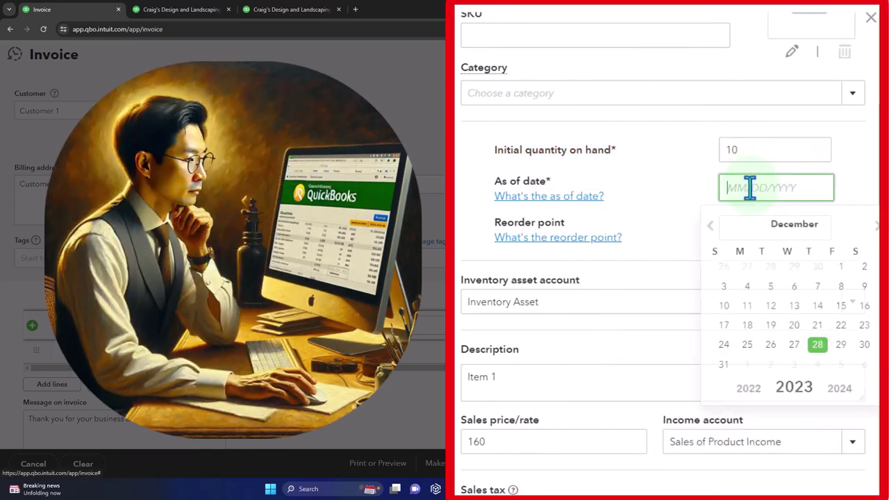
pyautogui.click(842, 268)
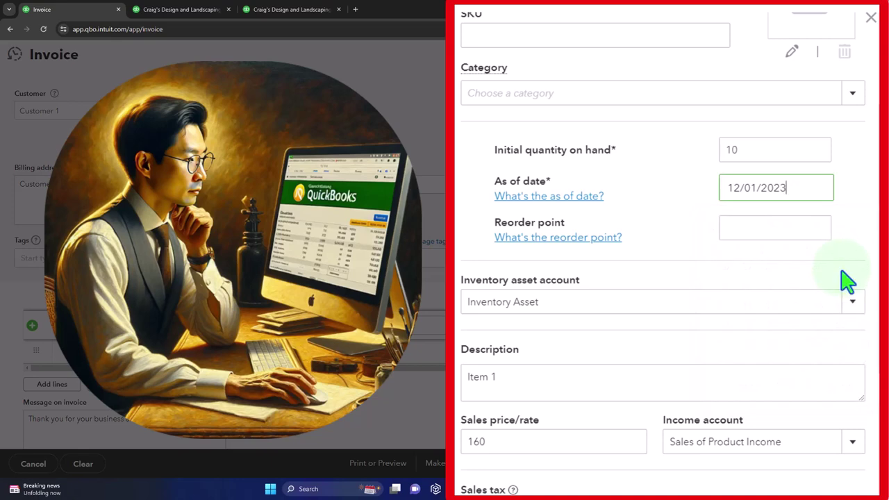
pyautogui.scroll(-3, 848, 281)
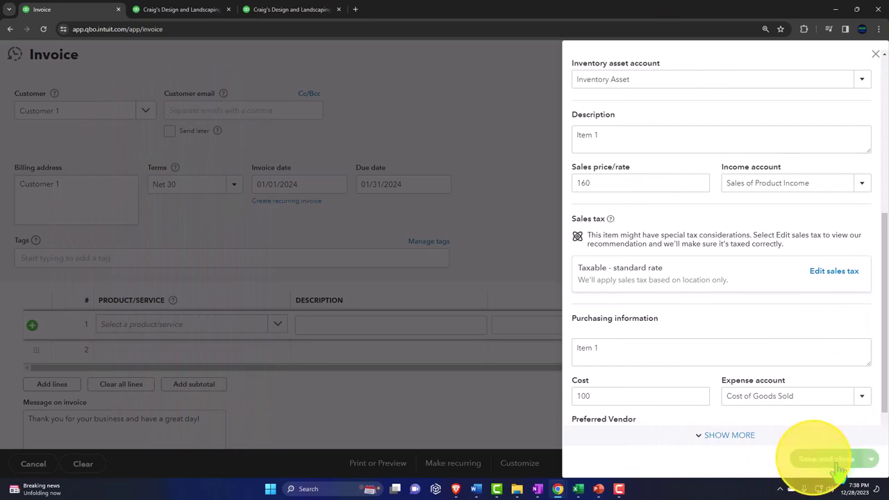
pyautogui.click(837, 462)
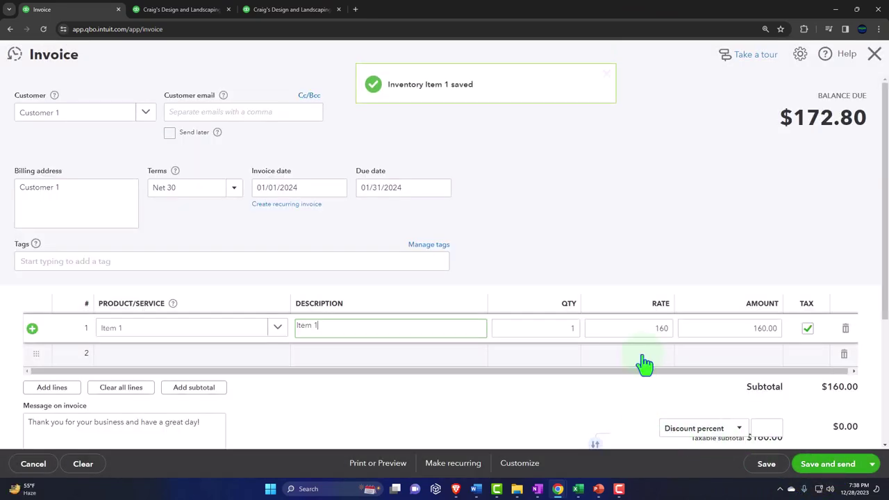
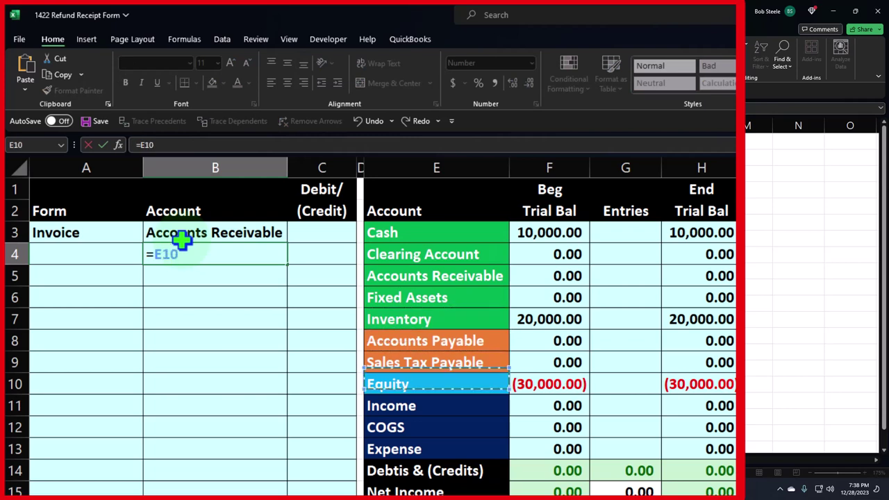
# - In the Excel worksheet, complete the linked Income account in B4 and enter -160 as its amount in C4
pyautogui.press('Tab')
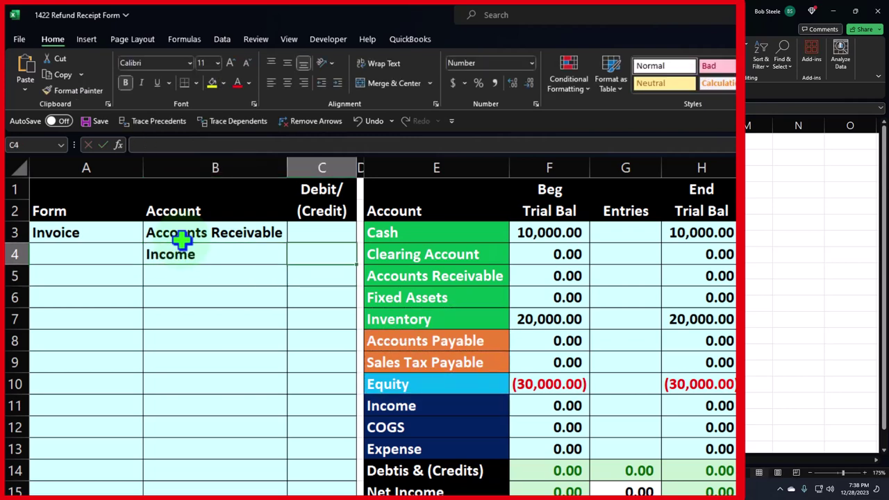
pyautogui.write('16')
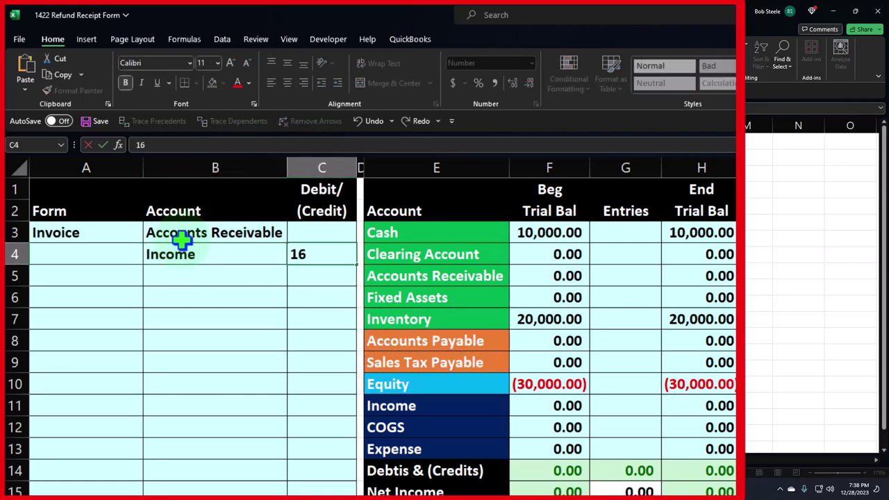
pyautogui.write('-160')
pyautogui.press('Return')
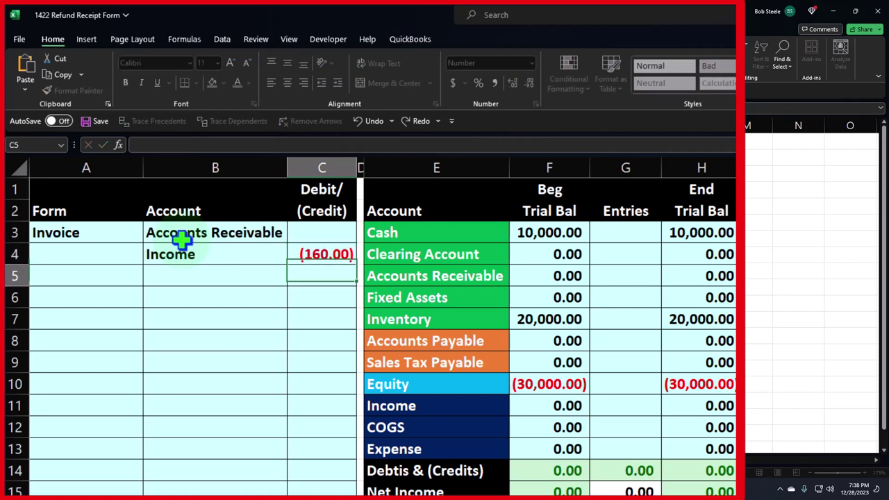
# - Link B5 to the Sales Tax Payable account name in the trial balance
pyautogui.press('Left')
pyautogui.write('=')
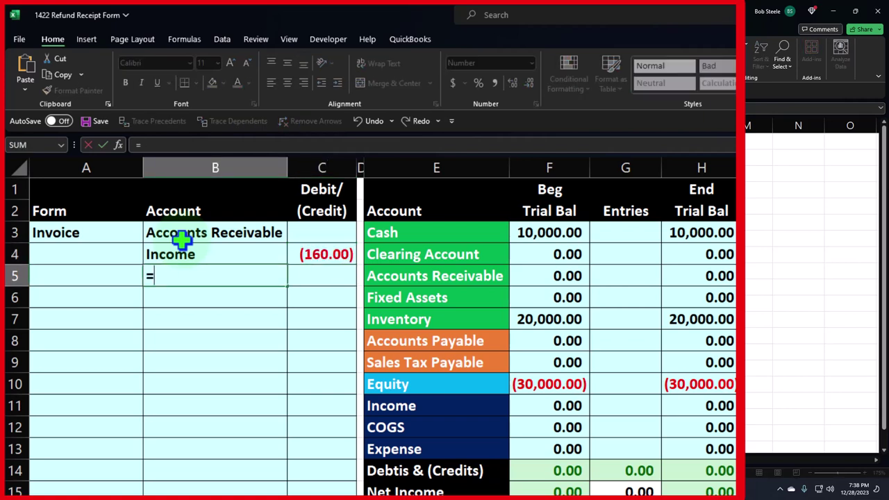
pyautogui.press('Right')
pyautogui.press('Right')
pyautogui.press('Right')
pyautogui.press('Down')
pyautogui.press('Down')
pyautogui.press('Down')
pyautogui.press('Down')
pyautogui.press('Return')
# - Calculate the Sales Tax Payable amount in C5 as C4*.08
pyautogui.press('Up')
pyautogui.press('Right')
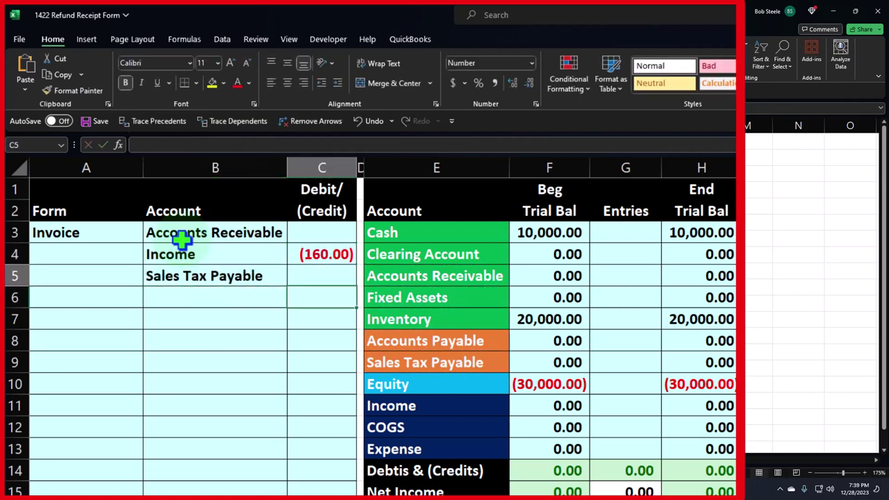
pyautogui.write('+')
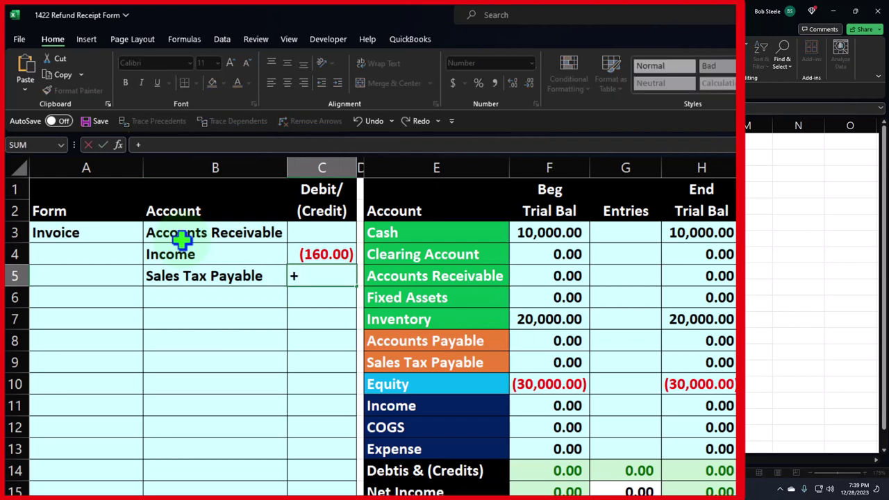
pyautogui.write('C4*.08')
pyautogui.press('Return')
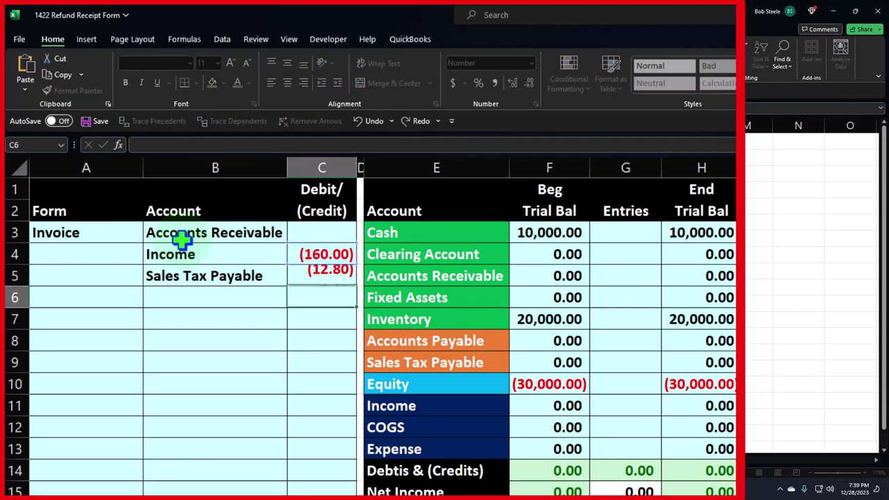
# - Calculate the Accounts Receivable amount in C3 as the negative sum of C4 to C5, and compare it with the invoice's balance due
pyautogui.press('Up')
pyautogui.press('Up')
pyautogui.press('Up')
pyautogui.write('-')
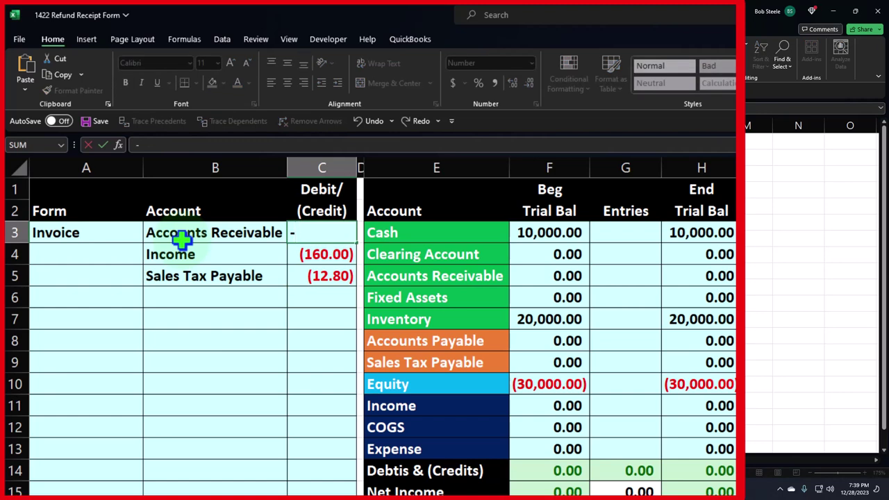
pyautogui.write('sum(')
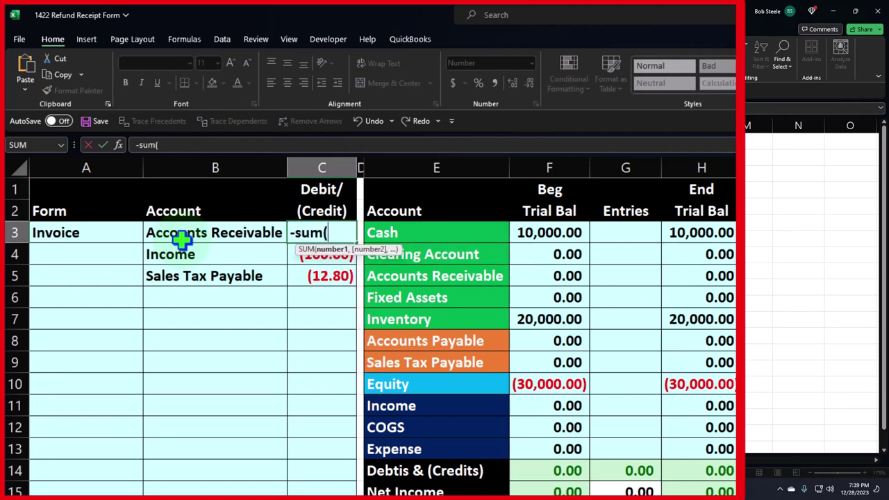
pyautogui.press('Down')
pyautogui.hotkey('shift', 'Down')
pyautogui.press('Return')
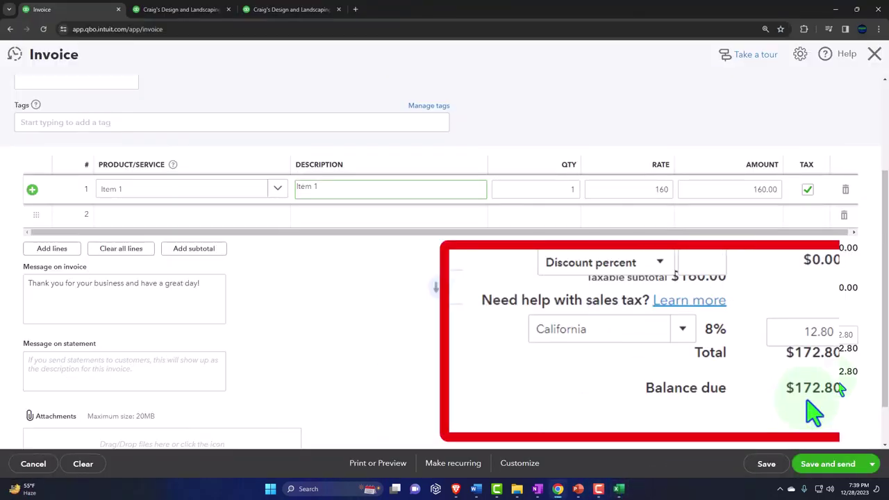
pyautogui.click(619, 489)
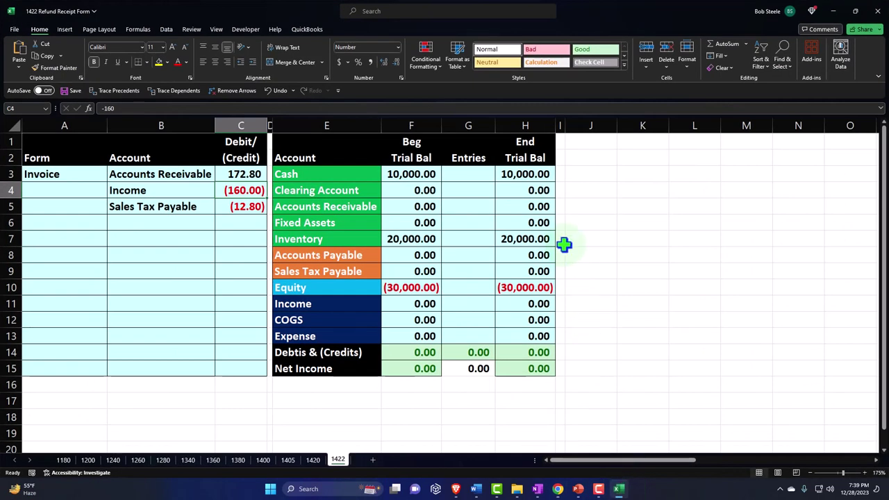
pyautogui.click(122, 239)
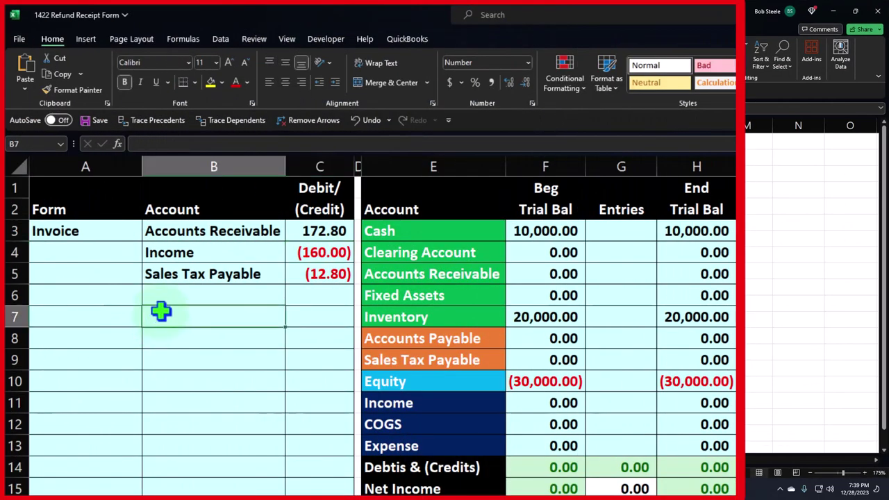
pyautogui.write('=')
pyautogui.press('Right')
pyautogui.press('Right')
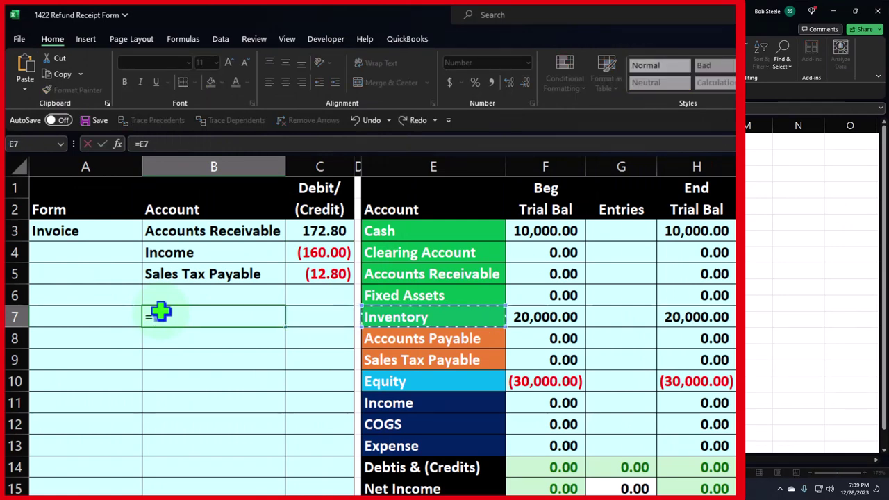
pyautogui.press('Return')
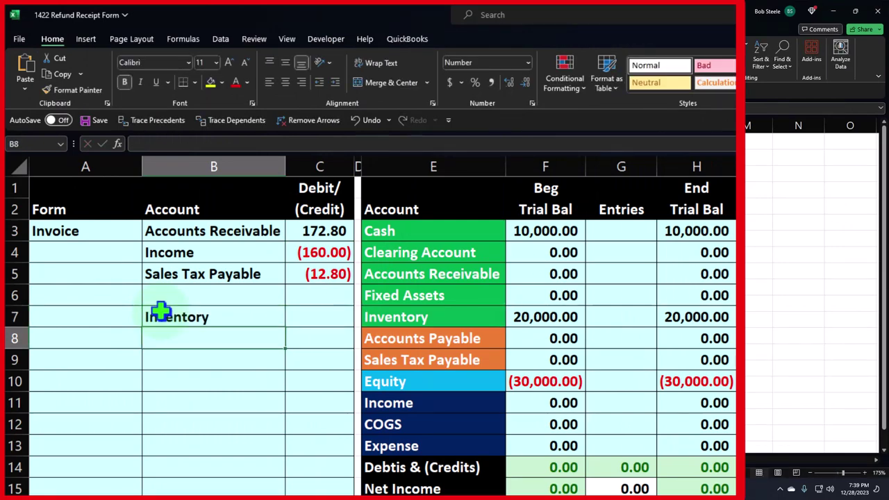
# - Link B7 to the COGS account name in the trial balance
pyautogui.click(160, 311)
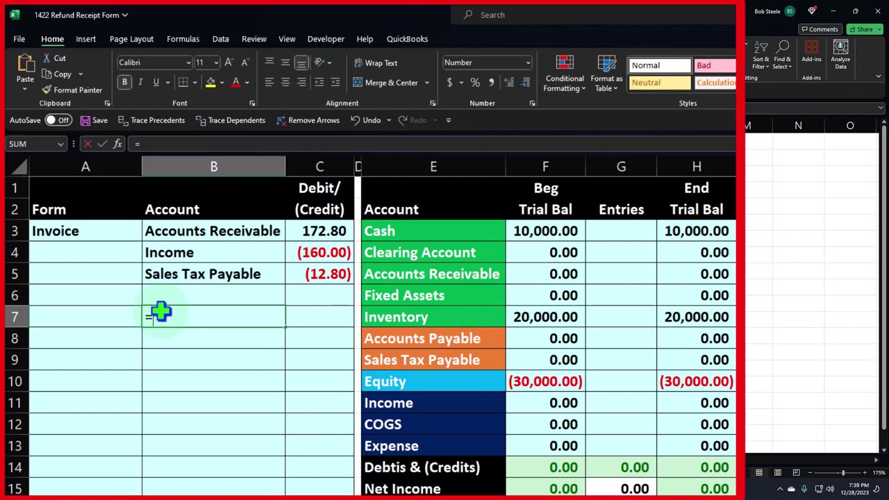
pyautogui.write('=')
pyautogui.press('Right')
pyautogui.press('Right')
pyautogui.press('Right')
pyautogui.press('Down')
pyautogui.press('Down')
pyautogui.press('Down')
pyautogui.press('Down')
pyautogui.press('Down')
pyautogui.press('Return')
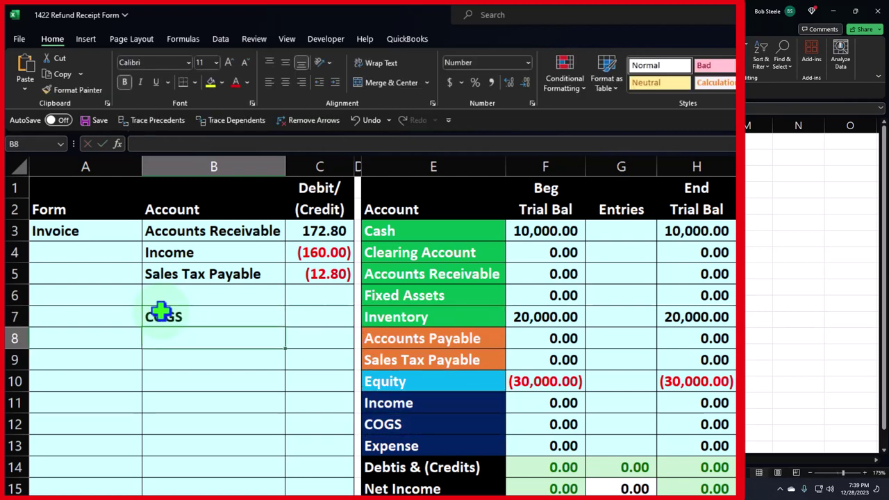
# - Link B8 to the Inventory account name in the trial balance
pyautogui.write('=')
pyautogui.press('Right')
pyautogui.press('Right')
pyautogui.press('Right')
pyautogui.press('Up')
pyautogui.press('Return')
# - Enter 100 as the COGS amount in C7 and make the Inventory amount in C8 its negative with =-C7
pyautogui.press('Right')
pyautogui.press('Up')
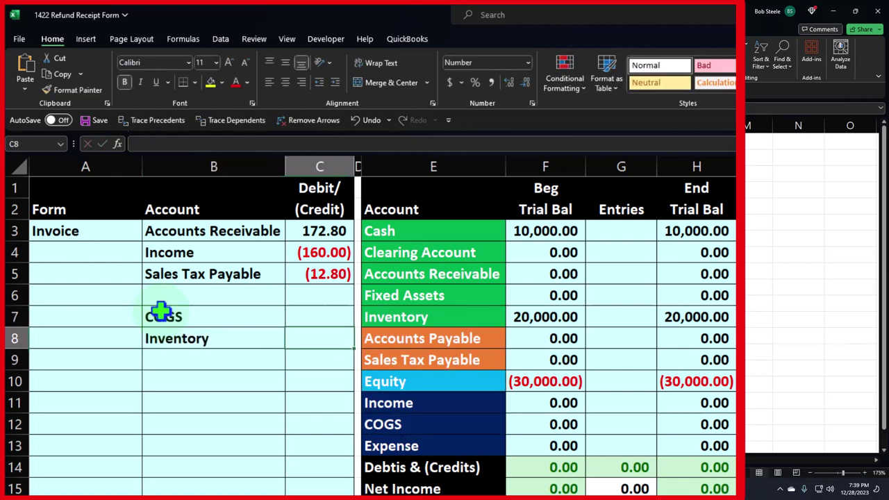
pyautogui.write('100')
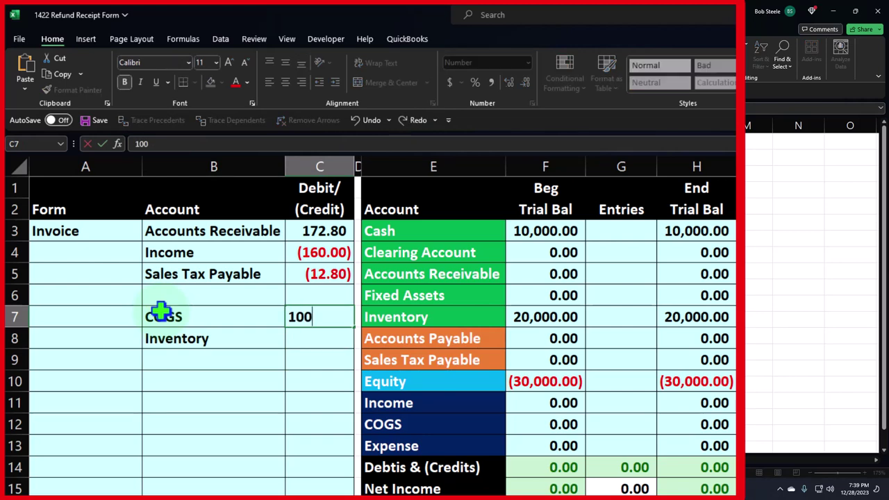
pyautogui.press('Return')
pyautogui.write('=-')
pyautogui.press('Up')
pyautogui.press('Return')
# - Post the Accounts Receivable amount from C3 to its Entries cell, G5, in the trial balance
pyautogui.press('Right')
pyautogui.press('Right')
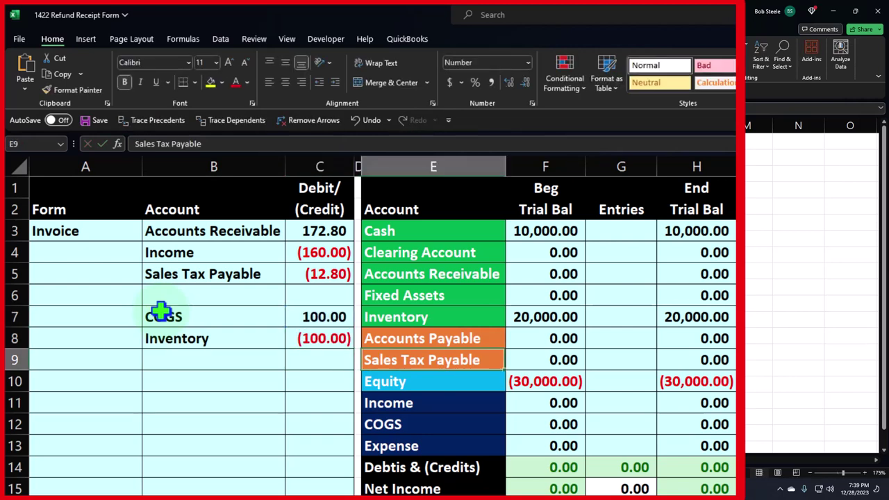
pyautogui.press('Right')
pyautogui.press('Up')
pyautogui.press('Up')
pyautogui.press('Up')
pyautogui.press('Up')
pyautogui.press('Right')
pyautogui.write('=')
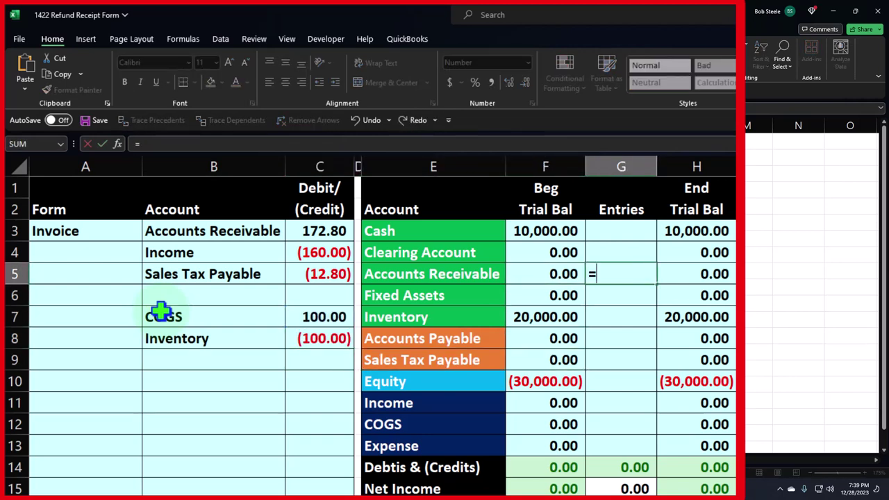
pyautogui.press('Return')
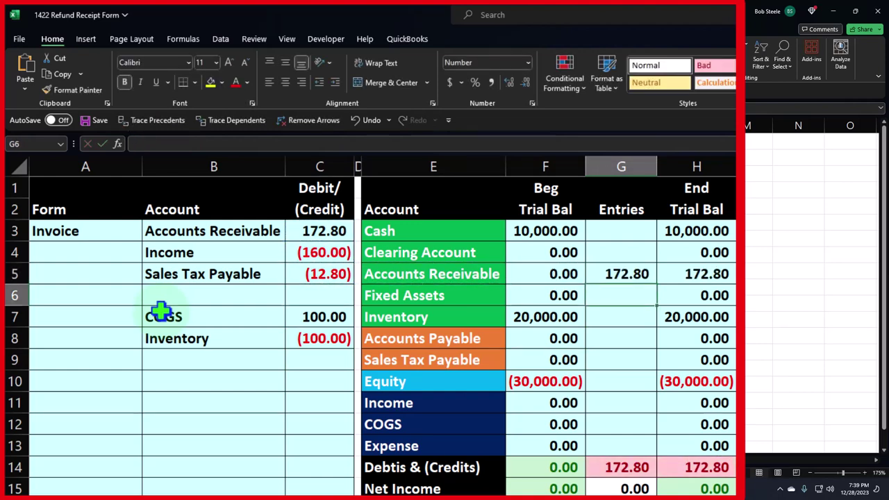
# - Link the Inventory entry in G7 of the trial balance to the amount in C4
pyautogui.press('Down')
pyautogui.write('+')
pyautogui.press('Left')
pyautogui.press('Left')
pyautogui.press('Left')
pyautogui.press('Left')
pyautogui.press('Up')
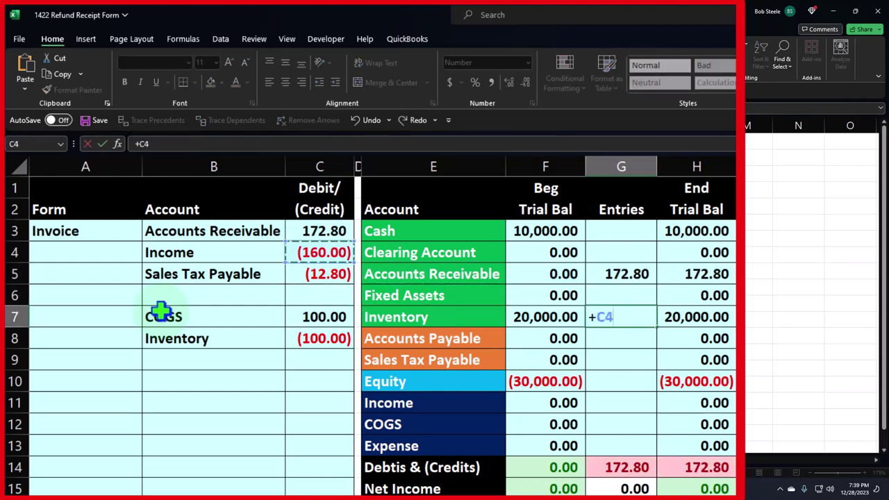
pyautogui.press('Return')
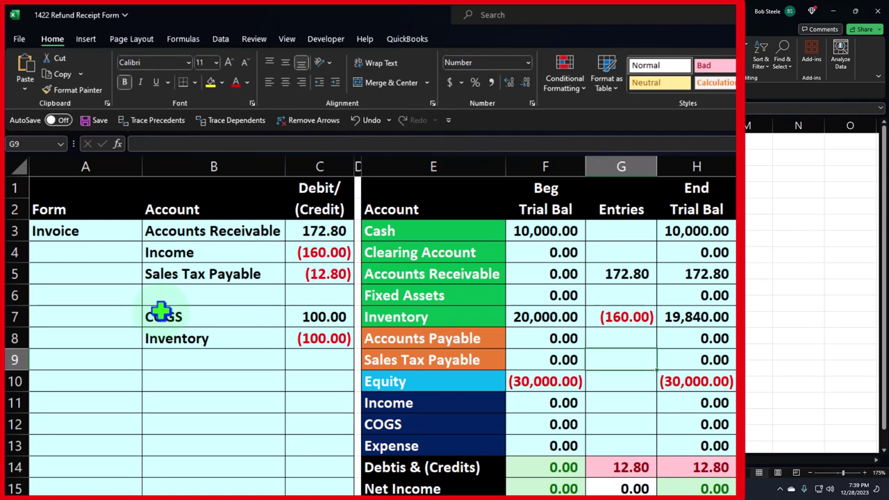
# - Post the Sales Tax Payable amount from C5 to its entry in G9 of the trial balance
pyautogui.write('+')
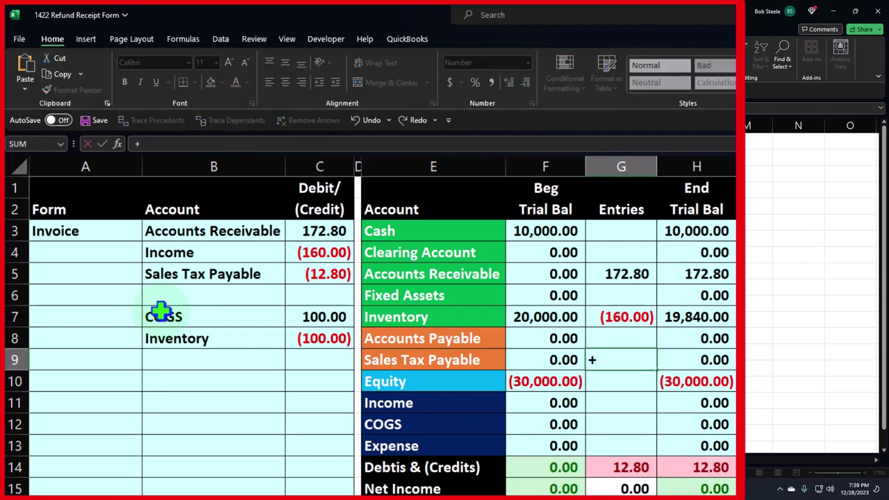
pyautogui.press('Left')
pyautogui.press('Left')
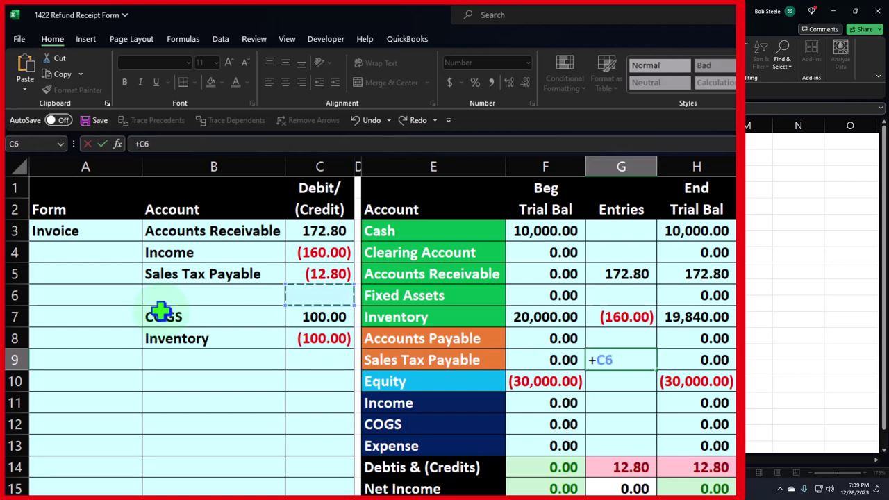
pyautogui.press('Return')
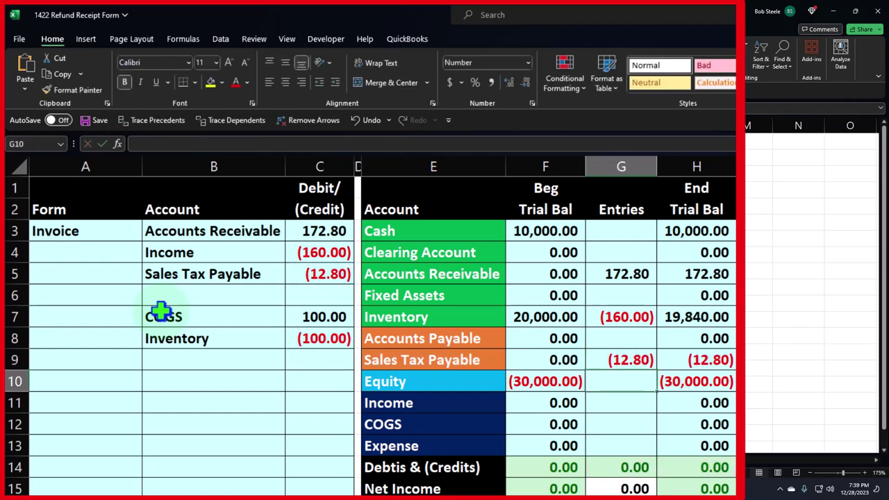
# - Clear the Inventory and Sales Tax Payable entries in G7 and G9, and go to the Income entry in G11
pyautogui.press('Up')
pyautogui.press('Up')
pyautogui.press('Up')
pyautogui.press('Delete')
pyautogui.press('Down')
pyautogui.press('Down')
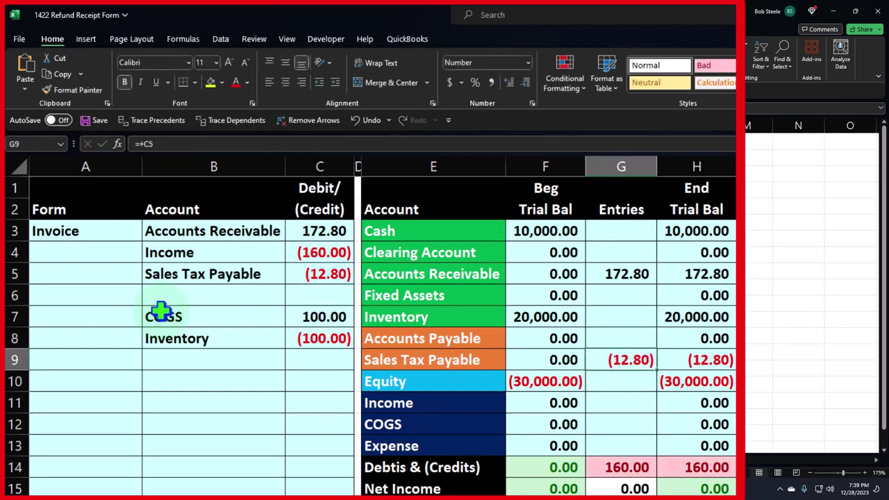
pyautogui.press('Delete')
pyautogui.press('Down')
pyautogui.press('Down')
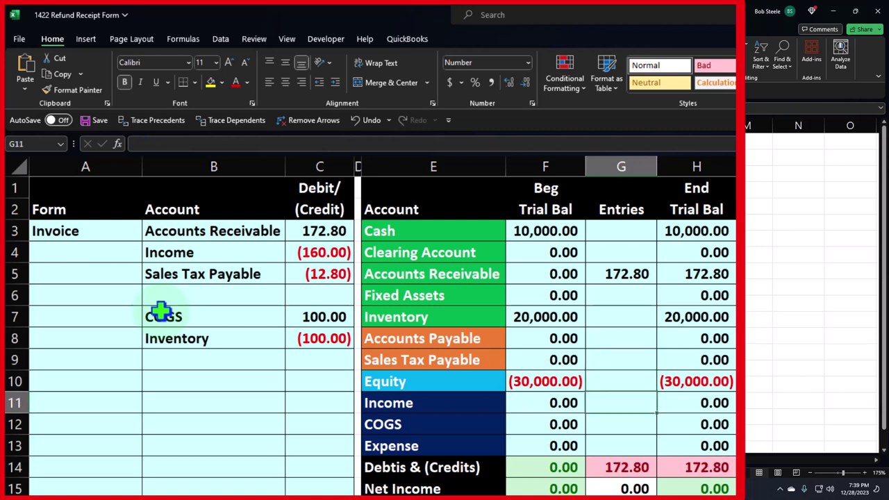
# - Link the Income entry in G11 of the trial balance to the amount in C4
pyautogui.write('=')
pyautogui.press('Left')
pyautogui.press('Left')
pyautogui.press('Left')
pyautogui.press('Left')
pyautogui.press('Up')
pyautogui.press('Up')
pyautogui.press('Up')
pyautogui.press('Up')
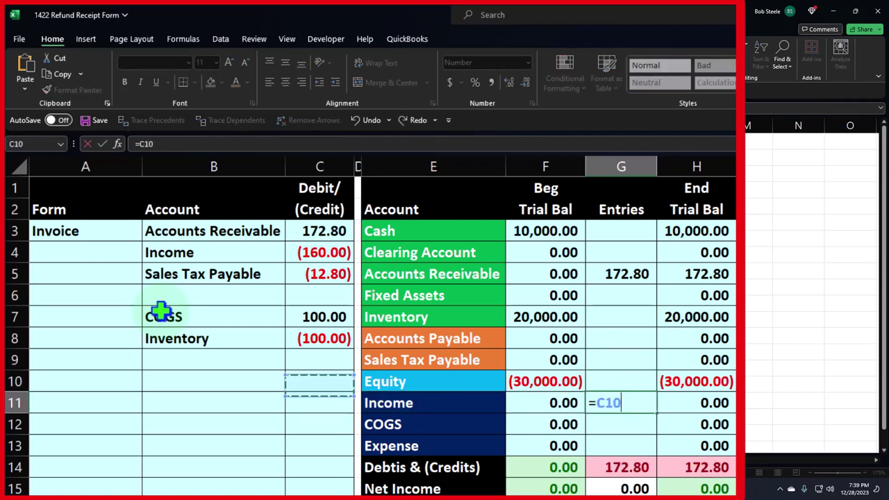
pyautogui.press('Up')
pyautogui.press('Up')
pyautogui.press('Up')
pyautogui.press('Return')
# - Link the Sales Tax Payable entry in G9 of the trial balance to the amount in C5
pyautogui.press('Up')
pyautogui.press('Up')
pyautogui.press('Up')
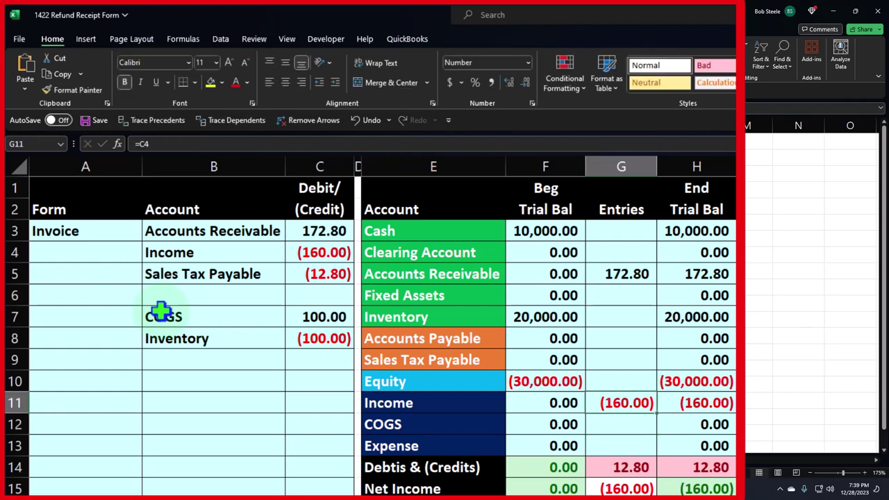
pyautogui.write('+')
pyautogui.press('Left')
pyautogui.press('Left')
pyautogui.press('Left')
pyautogui.press('Left')
pyautogui.press('Up')
pyautogui.press('Up')
pyautogui.press('Up')
pyautogui.press('Up')
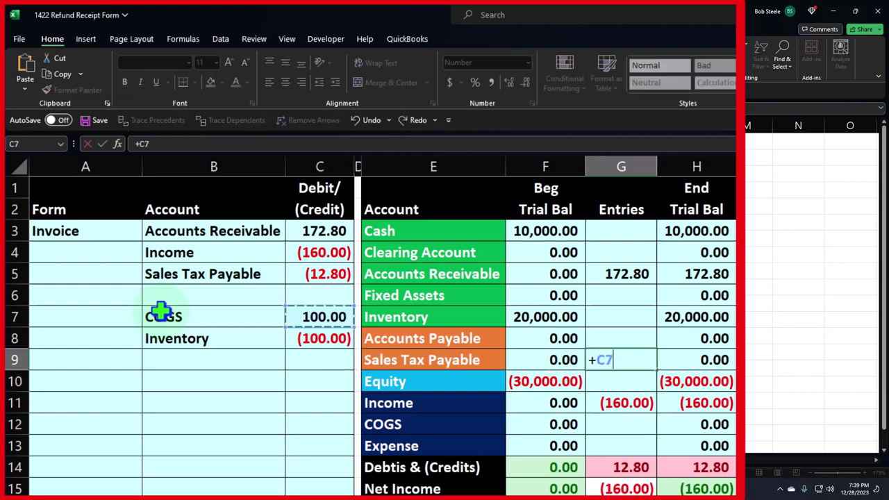
pyautogui.press('Return')
# - Link the Inventory entry in G7 of the trial balance to the amount in C8
pyautogui.press('Up')
pyautogui.press('Up')
pyautogui.press('Up')
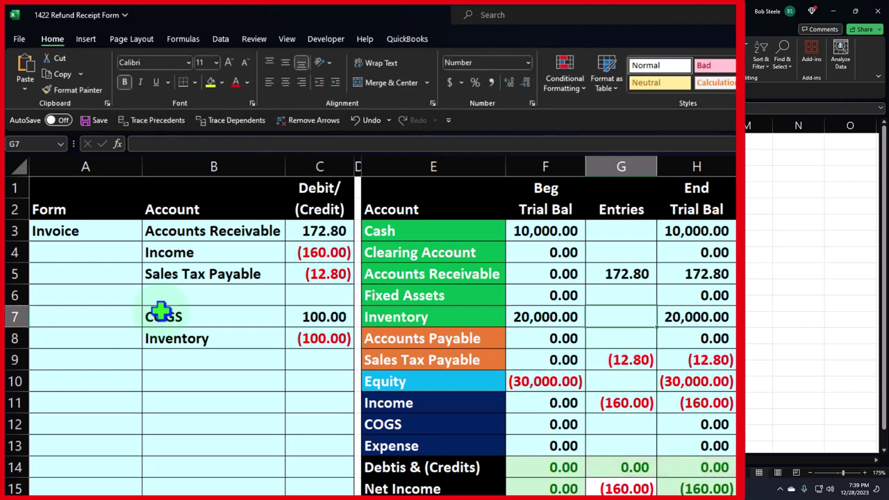
pyautogui.write('+')
pyautogui.press('Left')
pyautogui.press('Left')
pyautogui.press('Left')
pyautogui.press('Left')
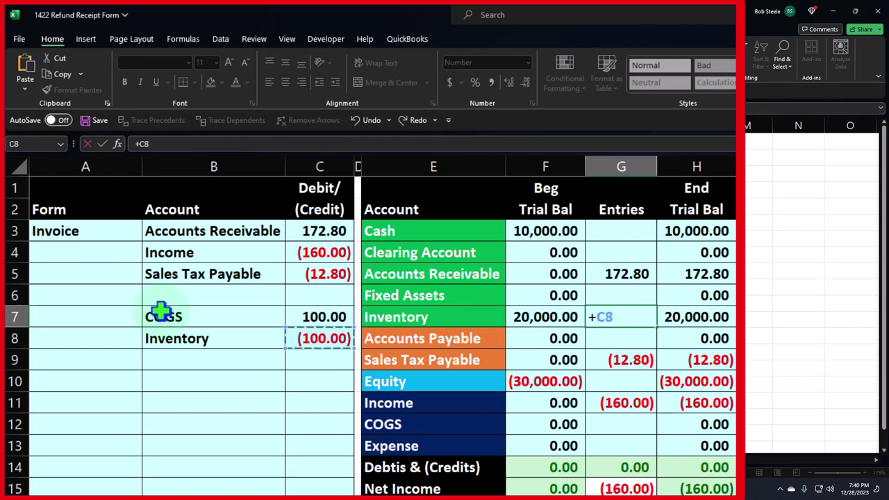
pyautogui.press('Return')
# - Link the COGS entry in G12 of the trial balance to the amount in C7
pyautogui.press('Down')
pyautogui.press('Down')
pyautogui.press('Down')
pyautogui.press('Down')
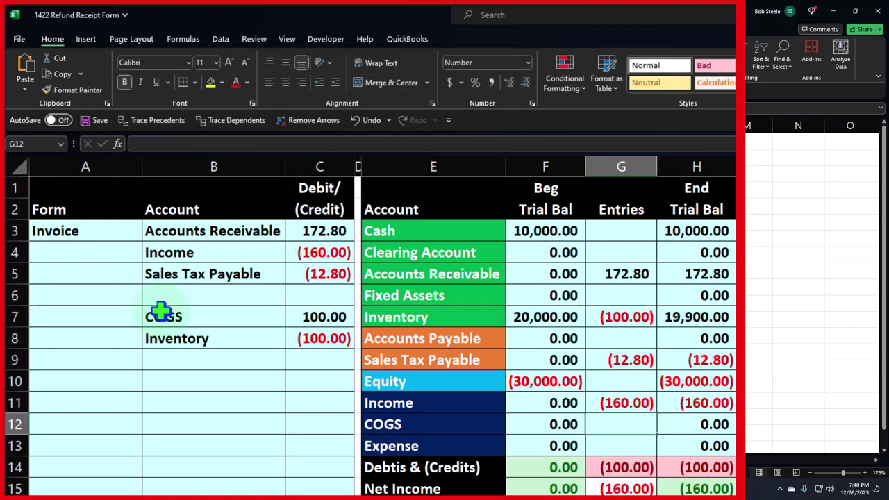
pyautogui.write('=')
pyautogui.press('Left')
pyautogui.press('Left')
pyautogui.press('Left')
pyautogui.press('Left')
pyautogui.press('Up')
pyautogui.press('Up')
pyautogui.press('Up')
pyautogui.press('Up')
pyautogui.press('Up')
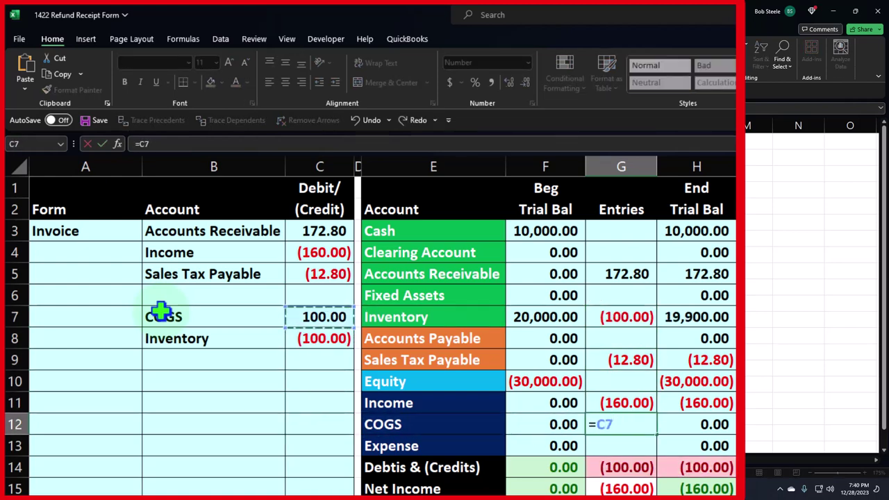
pyautogui.press('Return')
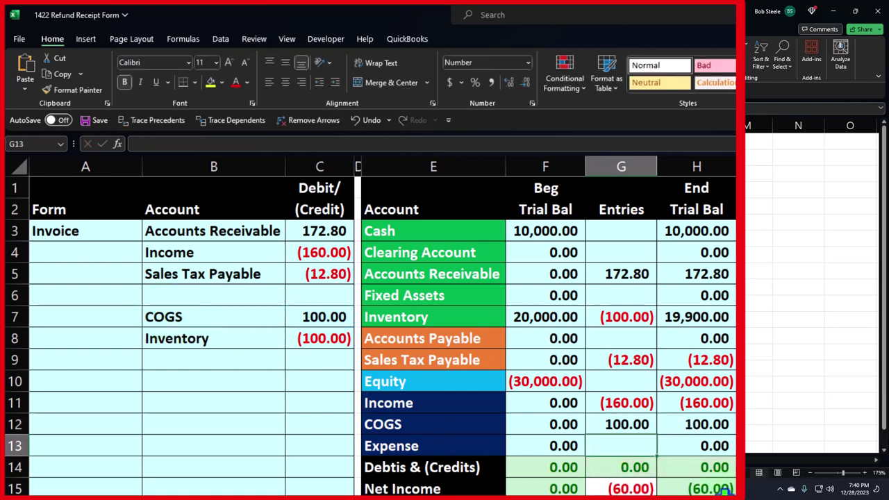
# - Review the ending trial balance for Net Income, Income, COGS, Sales Tax Payable, Inventory and Accounts Receivable
pyautogui.click(721, 489)
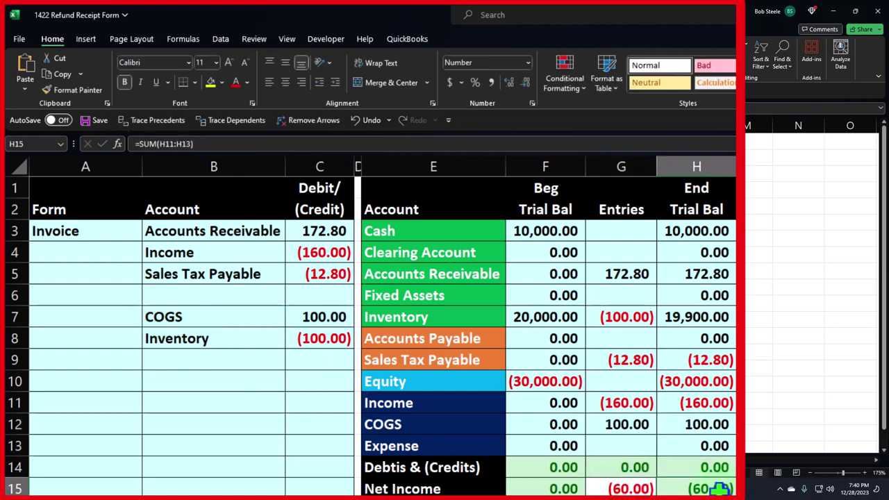
pyautogui.click(721, 403)
pyautogui.moveTo(721, 403); pyautogui.dragTo(721, 424)
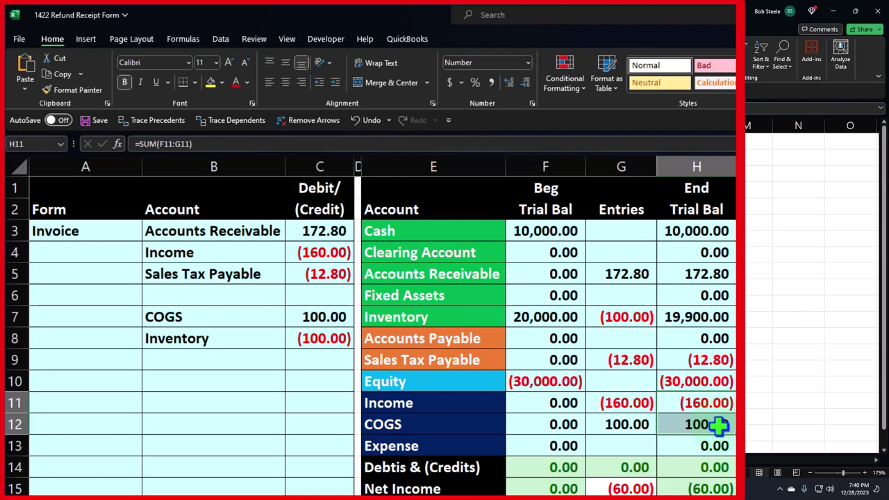
pyautogui.click(710, 489)
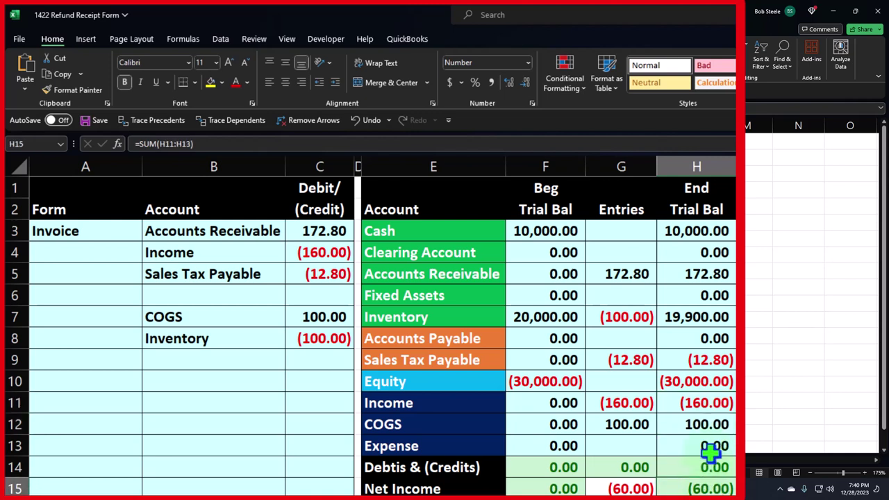
pyautogui.click(703, 355)
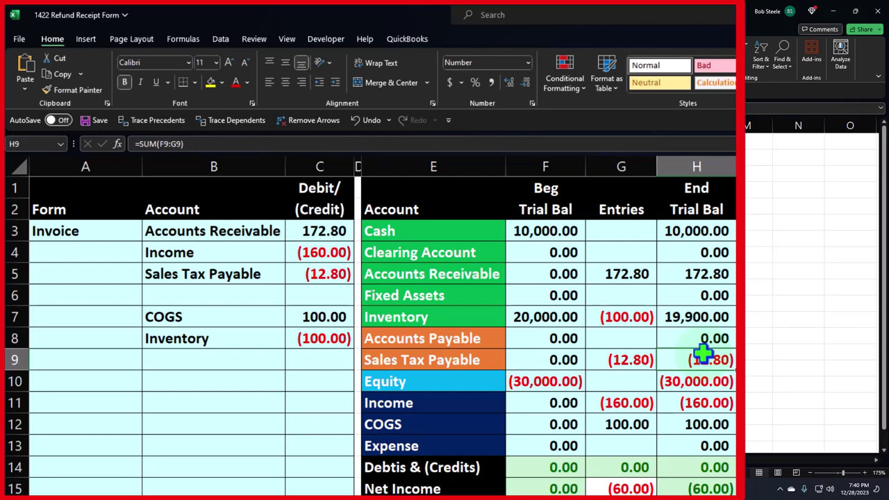
pyautogui.click(690, 317)
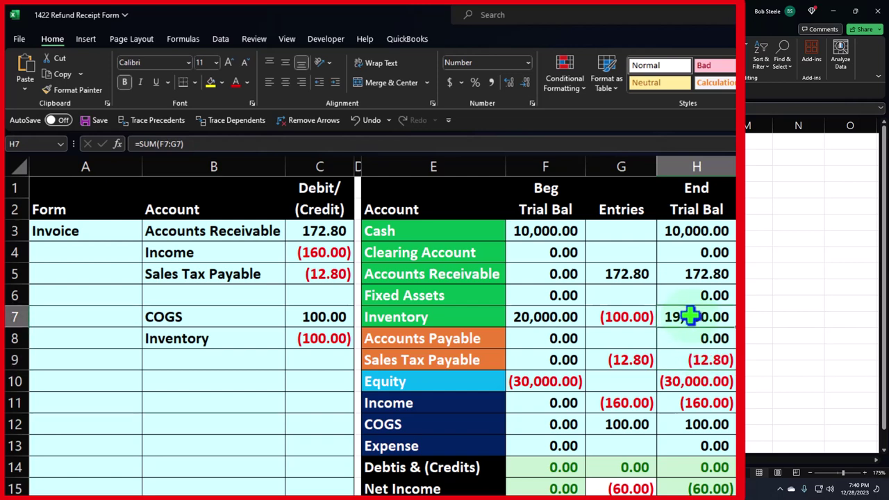
pyautogui.click(696, 274)
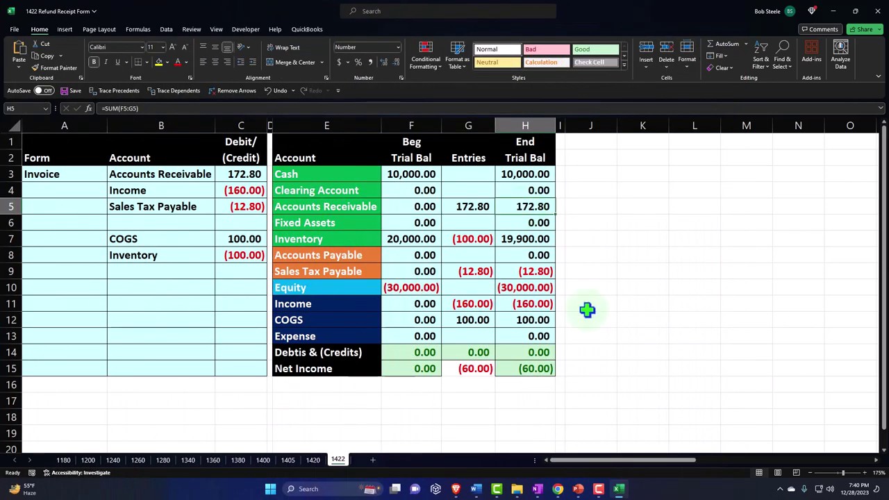
# - Switch to QuickBooks Online and save and close the invoice for Item 1
pyautogui.click(618, 489)
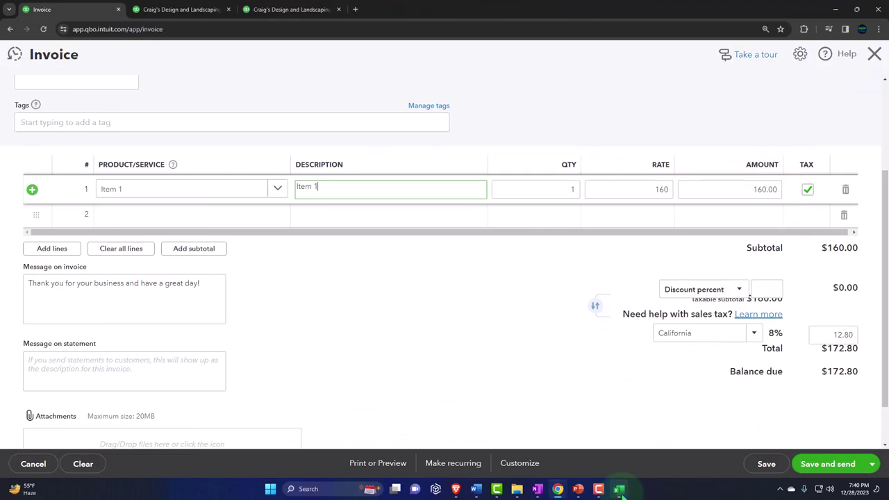
pyautogui.click(851, 461)
pyautogui.click(798, 425)
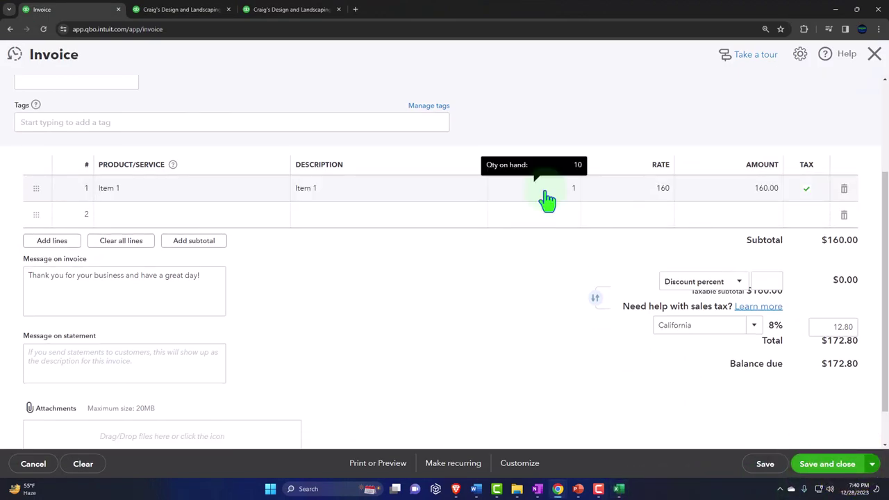
# - Inspect the Accounts Receivable transaction detail from the balance sheet, dismiss the modern view introduction and return to the report
pyautogui.click(189, 10)
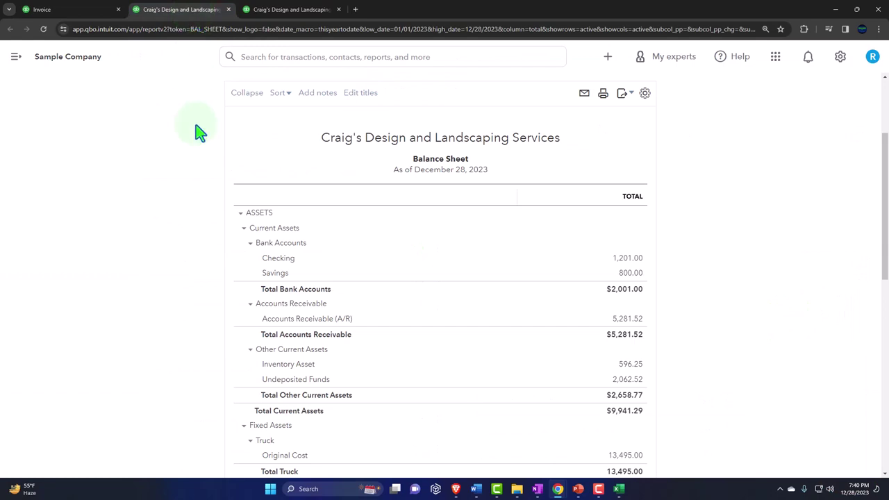
pyautogui.scroll(2, 197, 132)
pyautogui.scroll(-3, 441, 312)
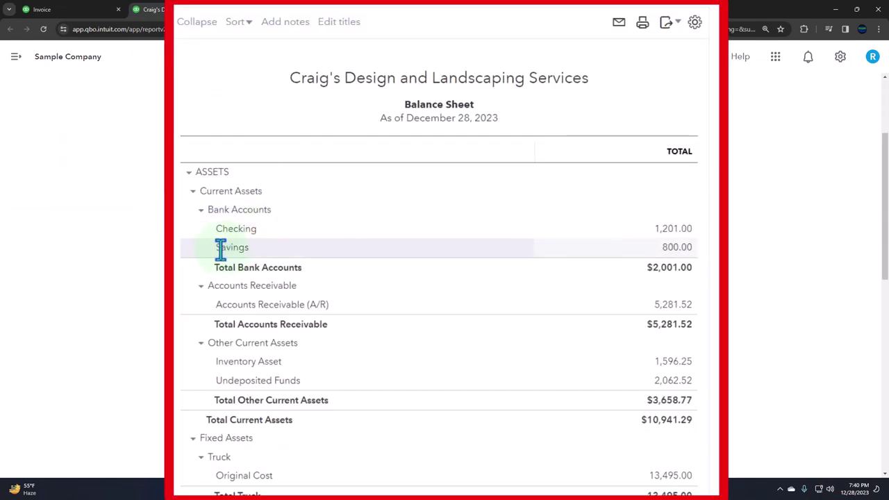
pyautogui.click(665, 258)
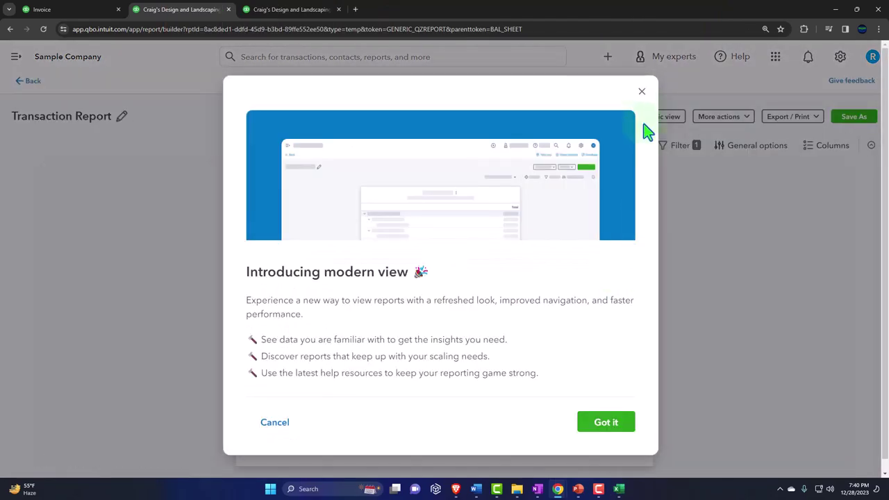
pyautogui.click(641, 91)
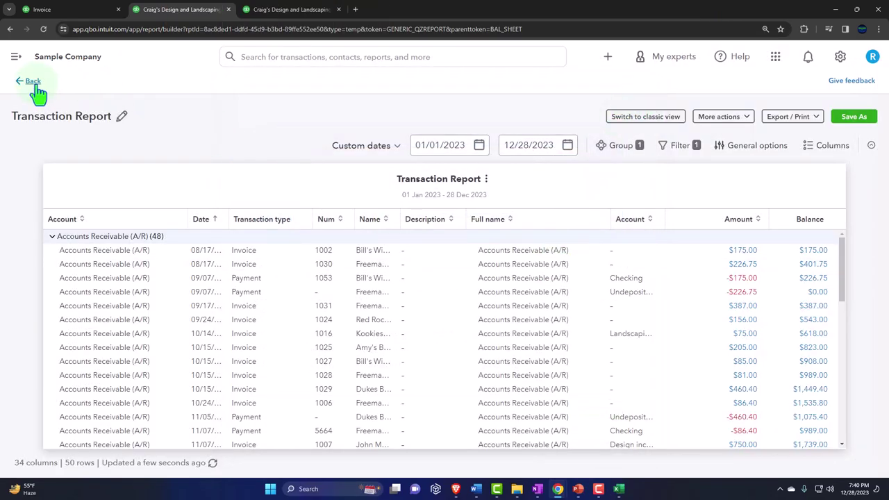
pyautogui.click(33, 82)
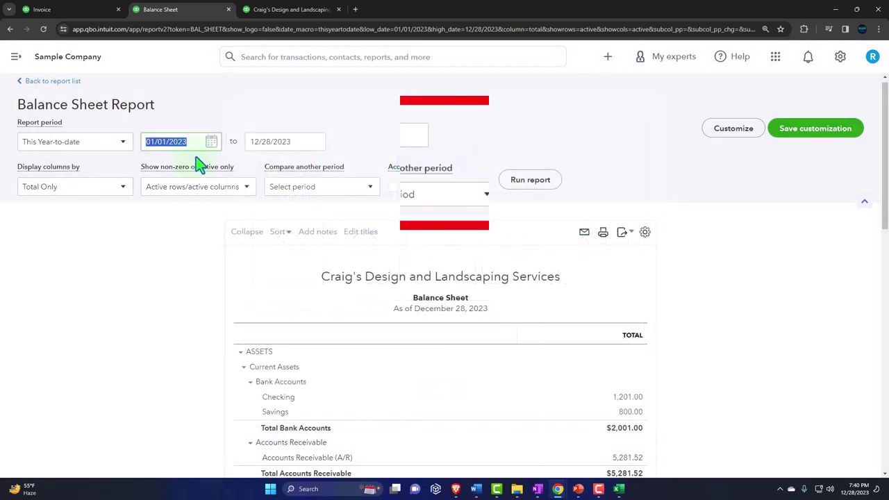
# - Run the balance sheet for the period 01/01/2024 to 12/31/2024
pyautogui.write('0')
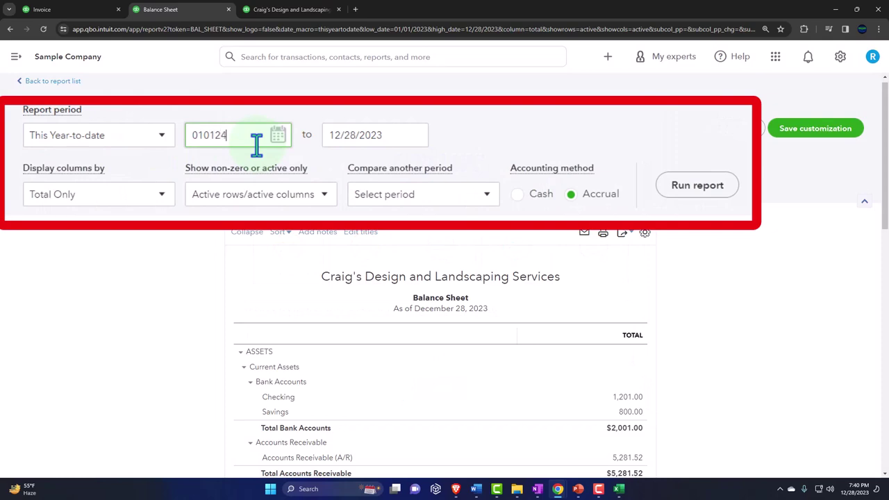
pyautogui.press('Tab')
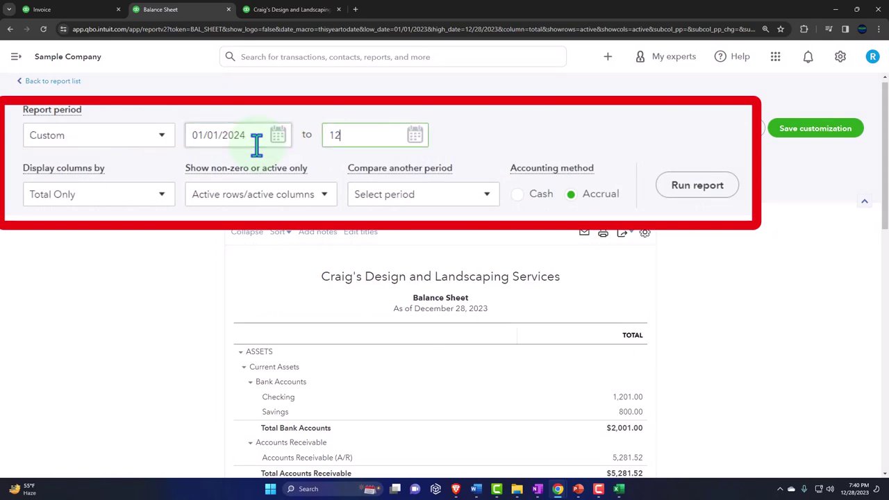
pyautogui.write('12312024')
pyautogui.click(530, 181)
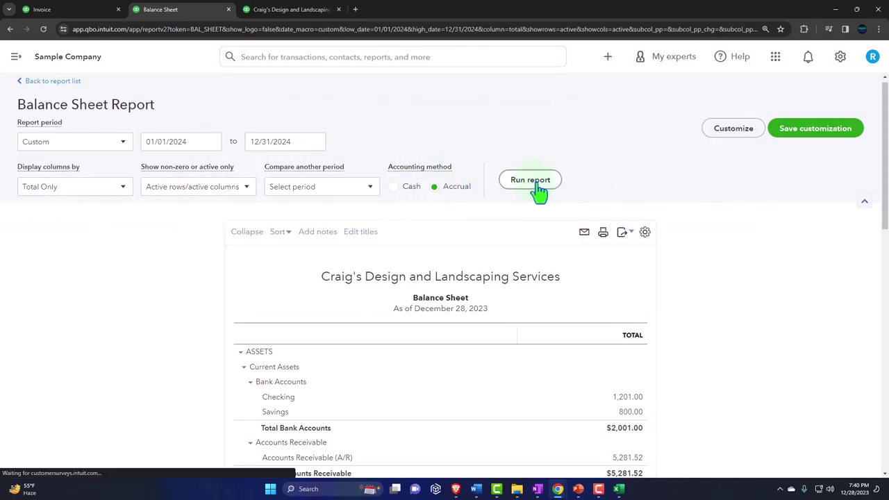
# - View the Checking account's transaction detail from the balance sheet and return to the report
pyautogui.scroll(-4, 563, 150)
pyautogui.scroll(1, 667, 135)
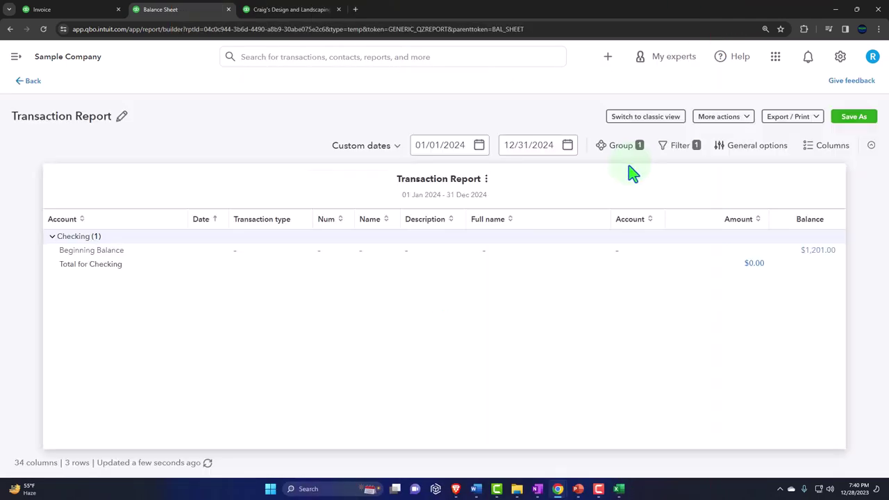
pyautogui.click(29, 82)
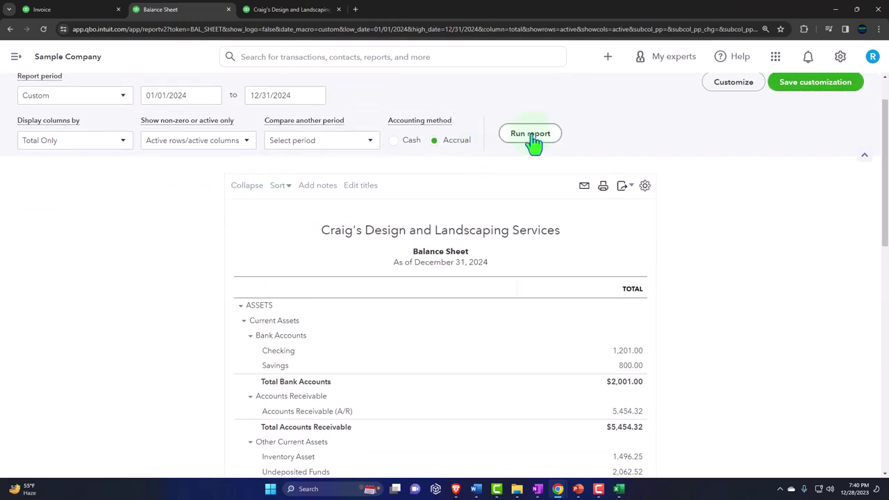
# - Rerun the balance sheet, inspect the Accounts Receivable transactions for 2024 and return to the report
pyautogui.click(531, 134)
pyautogui.scroll(-1, 517, 193)
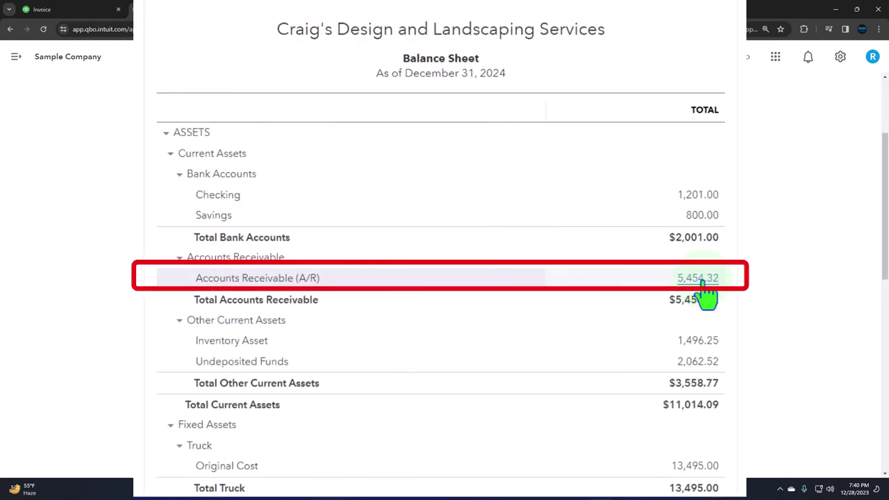
pyautogui.click(698, 279)
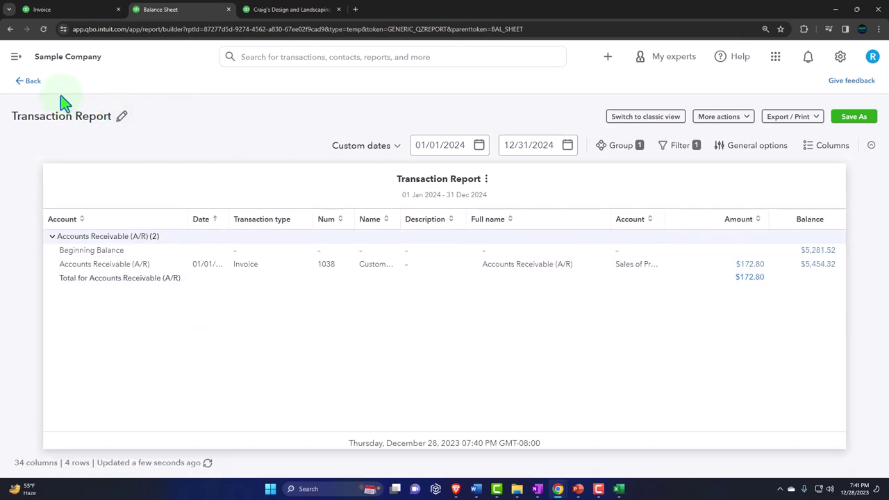
pyautogui.click(33, 82)
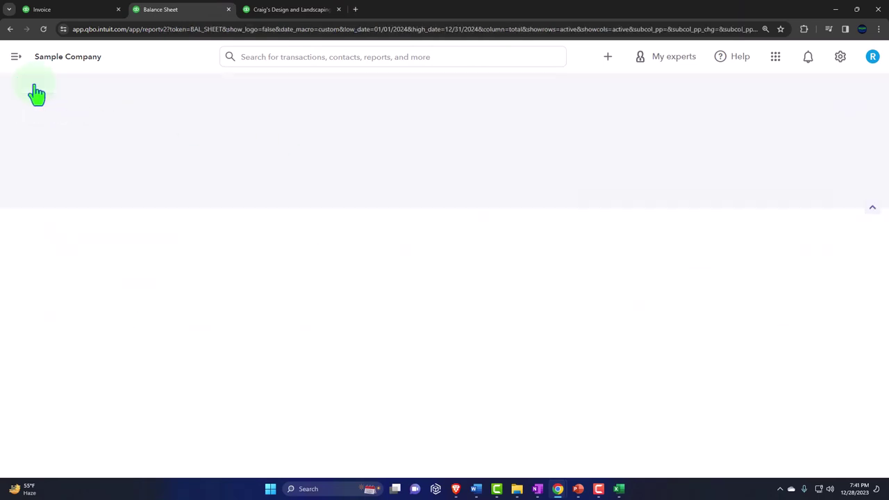
# - Run the Profit and Loss report for the period 01/01/2024 to 12/31/2024
pyautogui.click(257, 13)
pyautogui.scroll(2, 212, 187)
pyautogui.click(198, 146)
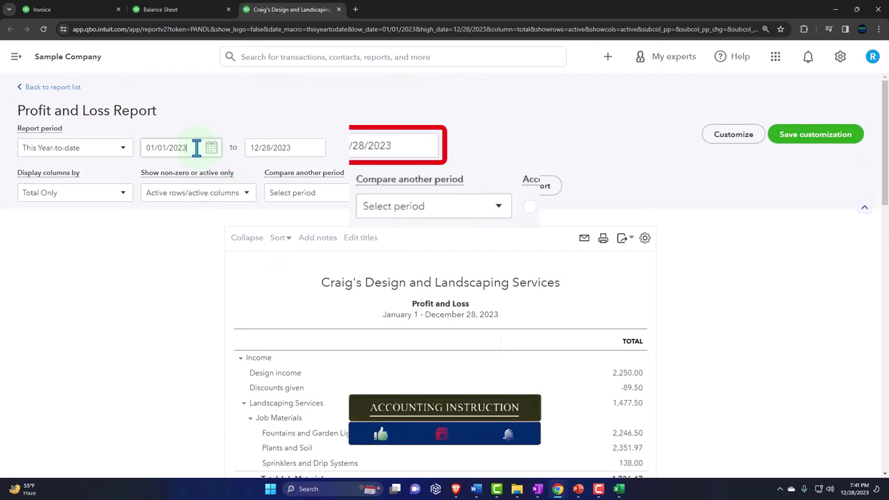
pyautogui.write('01/01/2024')
pyautogui.press('Tab')
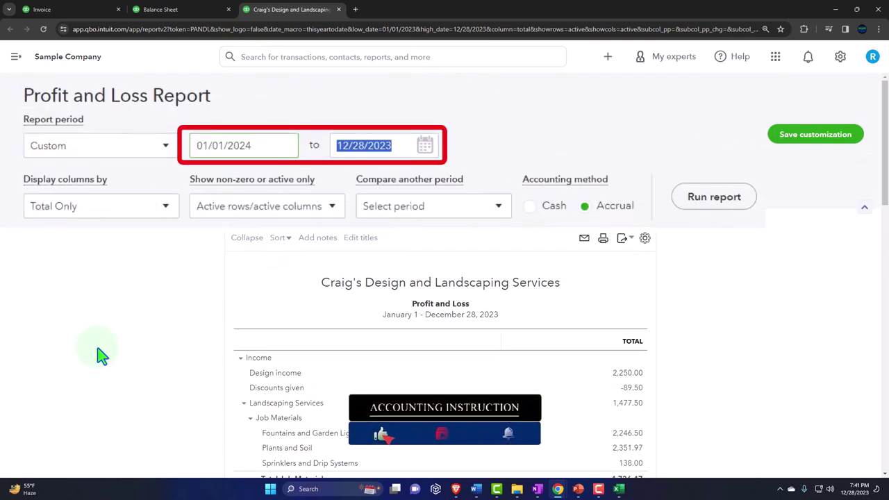
pyautogui.write('12')
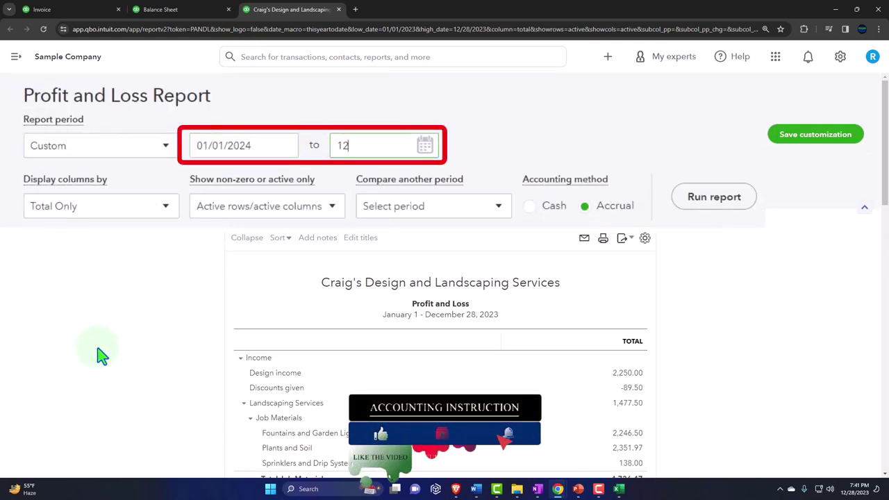
pyautogui.write('3124')
pyautogui.click(101, 355)
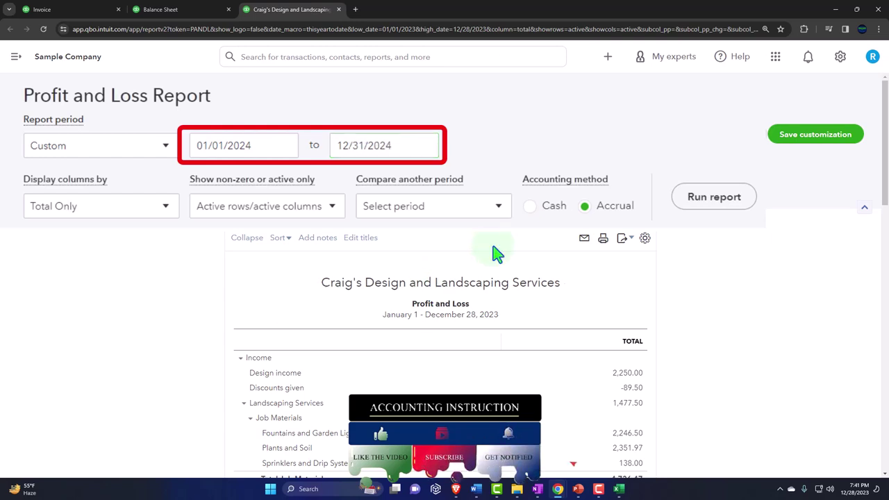
pyautogui.click(526, 184)
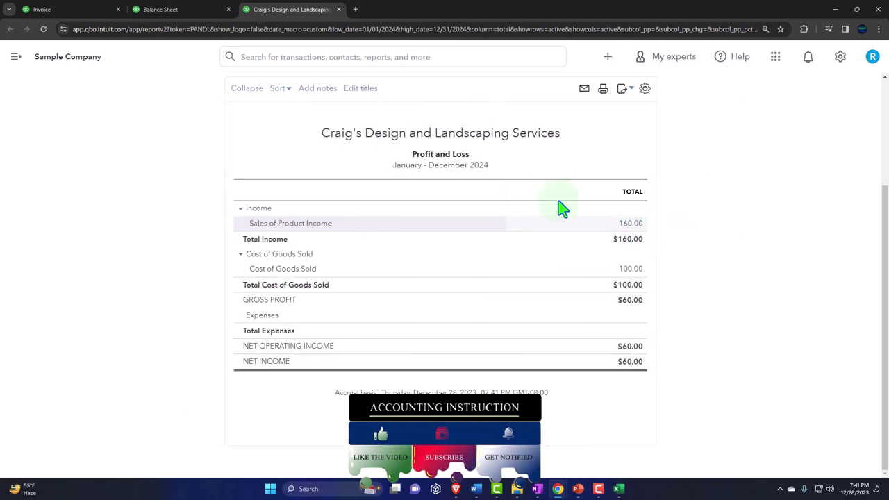
# - Inspect the 2024 transaction detail for Board of Equalization Payable from the balance sheet and return to the report
pyautogui.click(166, 9)
pyautogui.scroll(-3, 150, 309)
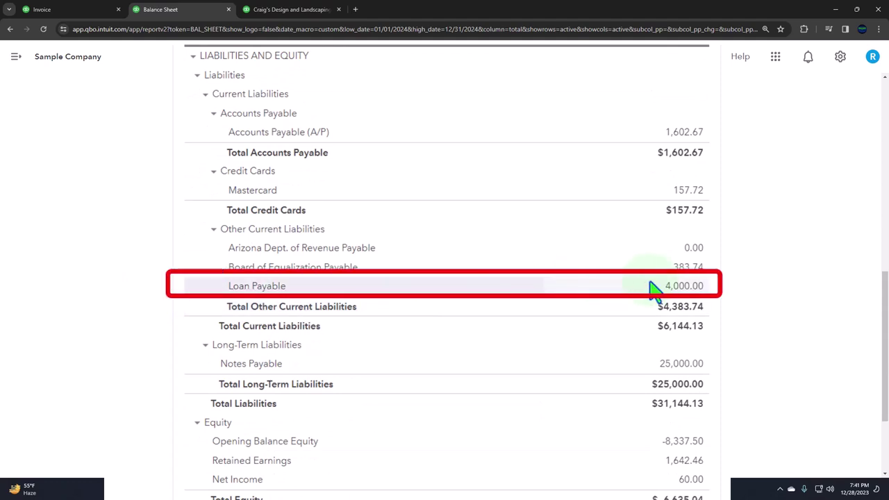
pyautogui.click(682, 285)
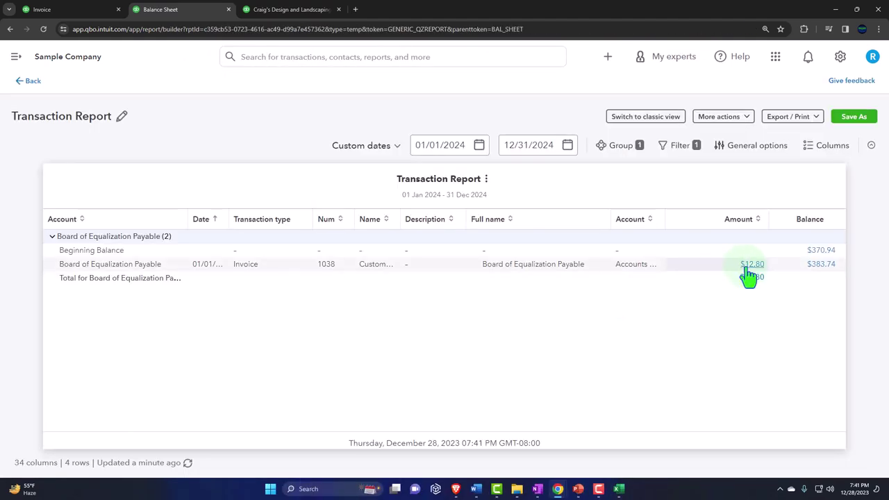
pyautogui.click(32, 81)
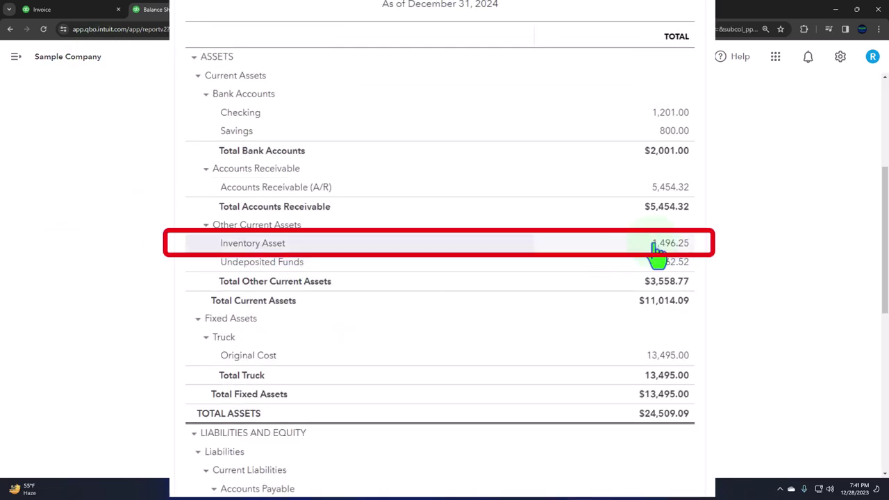
# - Inspect the Inventory Asset transactions for 2024, then compare the Profit and Loss report with the balance sheet
pyautogui.click(680, 244)
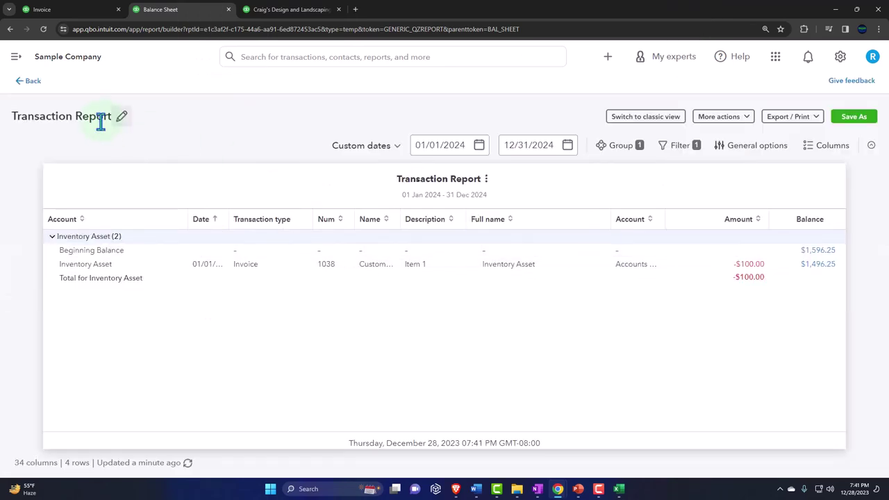
pyautogui.click(31, 82)
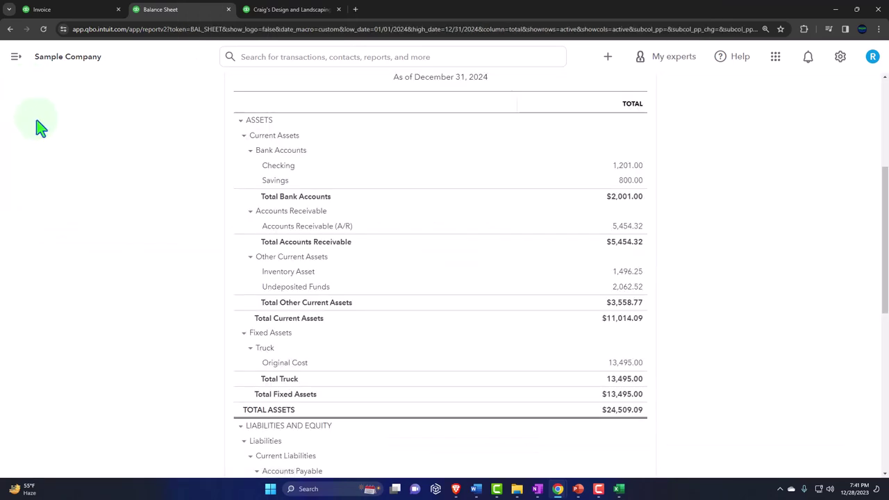
pyautogui.click(272, 9)
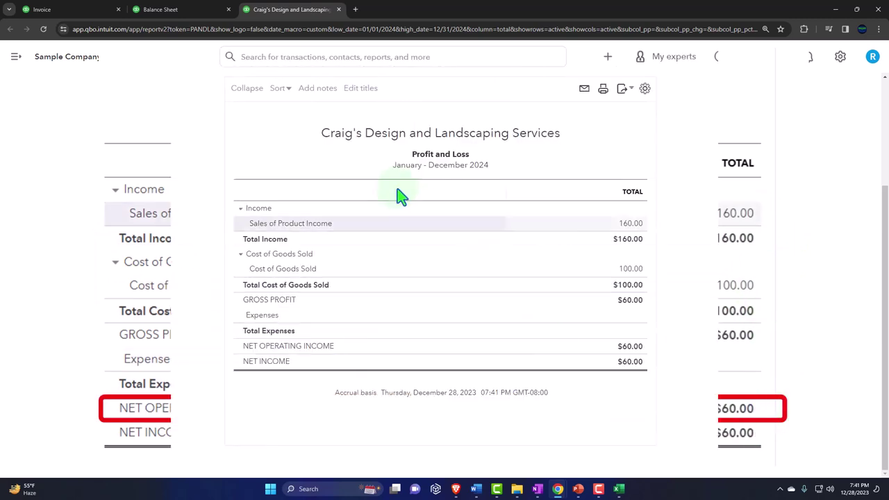
pyautogui.click(170, 9)
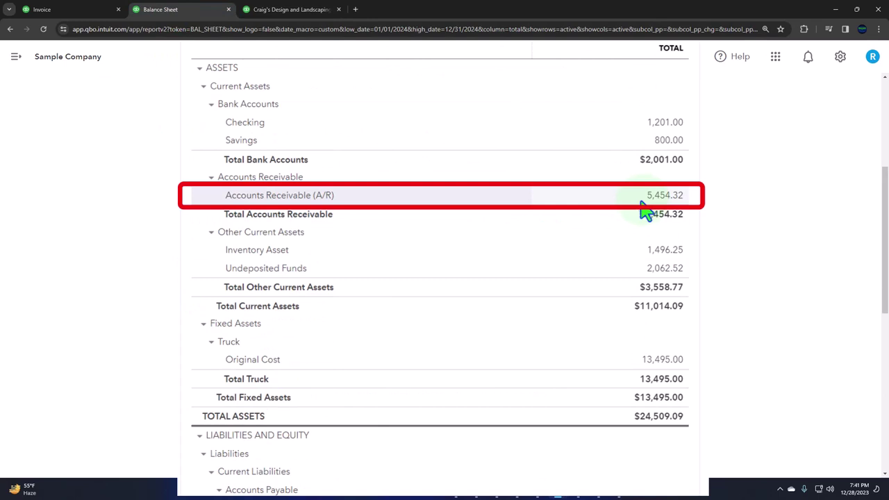
# - Duplicate the Profit and Loss browser page and open the Customer Balance Detail report in the copy with the navigation menu collapsed
pyautogui.click(288, 11)
pyautogui.rightClick(288, 11)
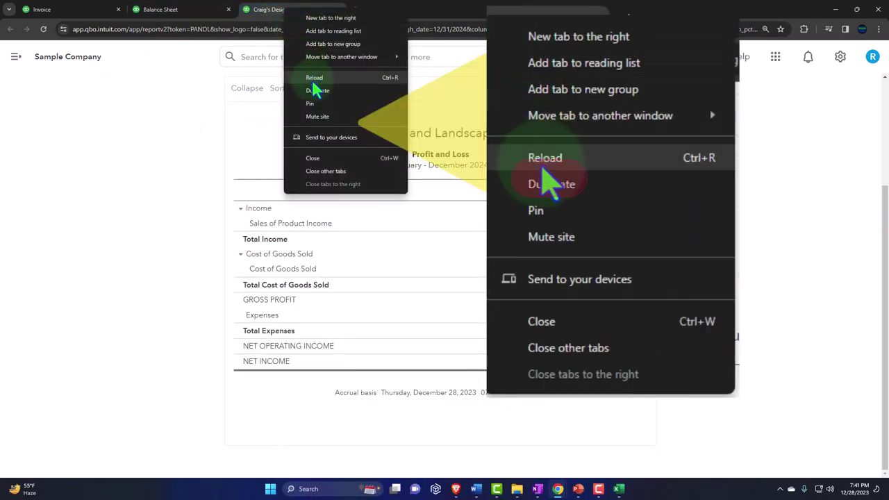
pyautogui.click(315, 91)
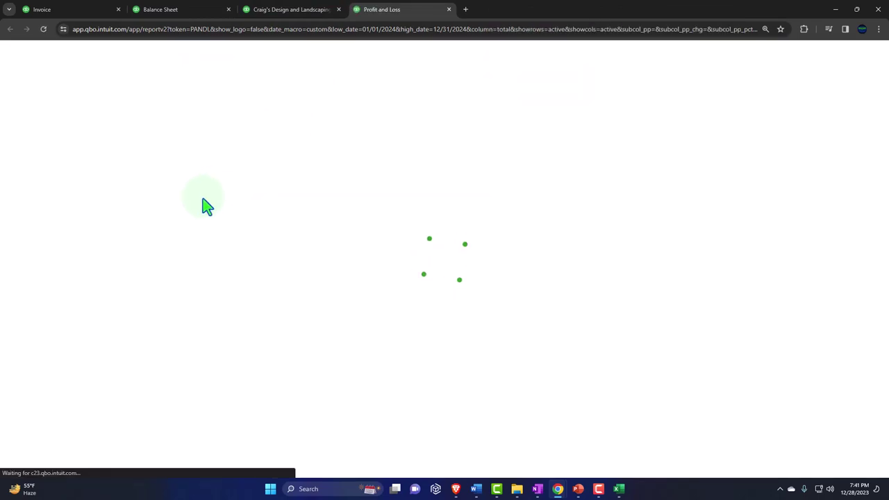
pyautogui.moveTo(76, 327)
pyautogui.click(57, 355)
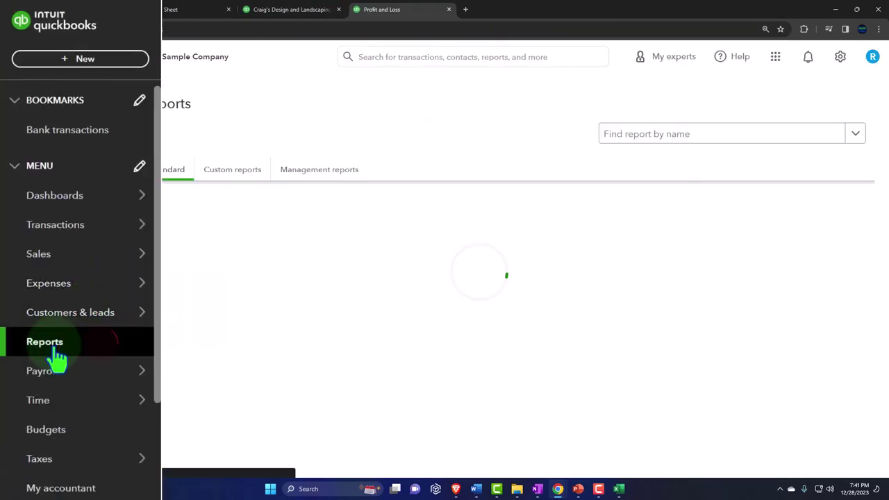
pyautogui.scroll(-1, 305, 324)
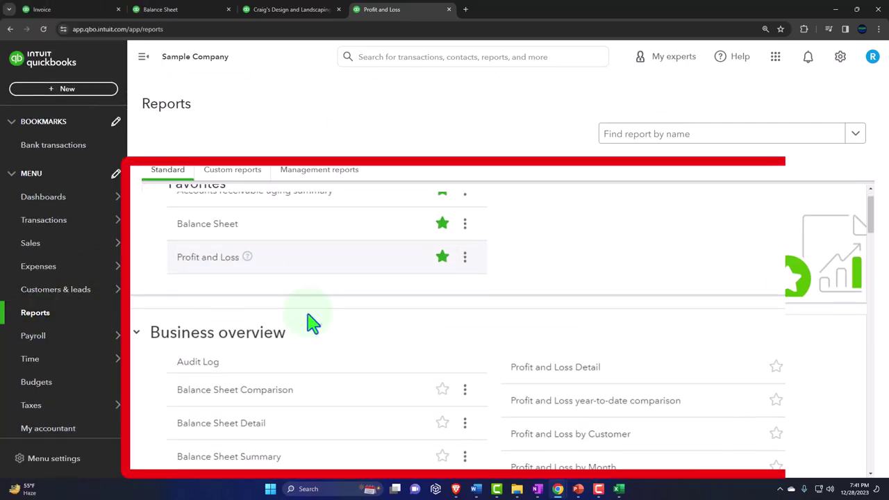
pyautogui.scroll(-6, 312, 322)
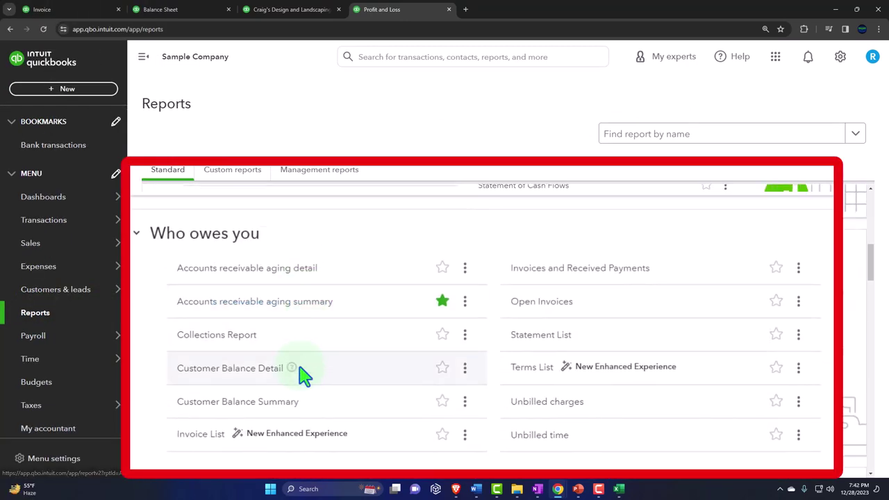
pyautogui.click(254, 369)
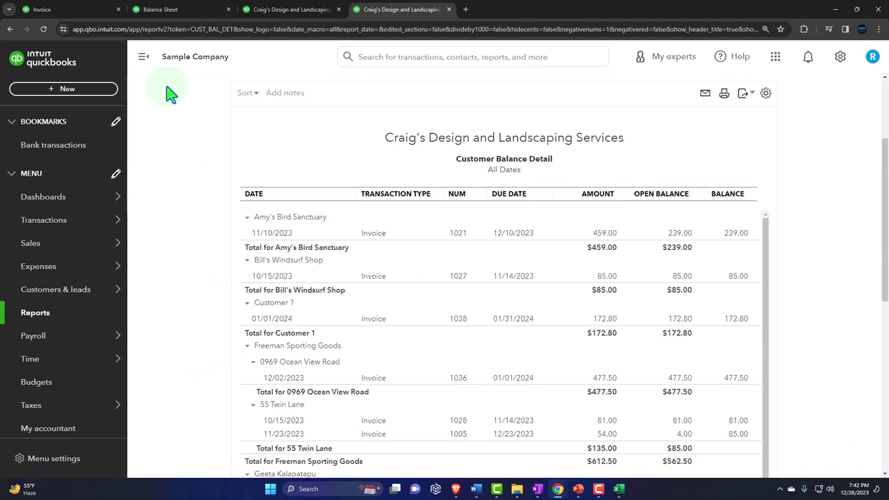
pyautogui.click(143, 57)
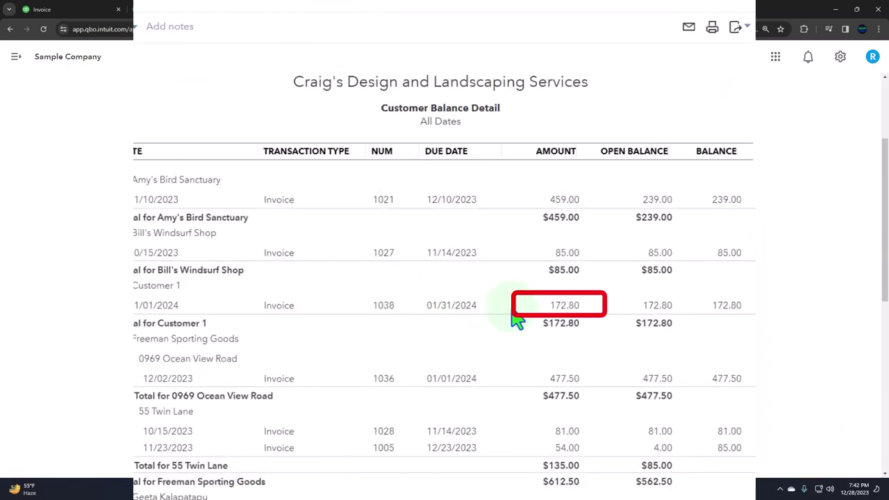
# - Compare the Customer Balance Detail report's total open balance with Accounts Receivable on the balance sheet
pyautogui.scroll(-10, 566, 319)
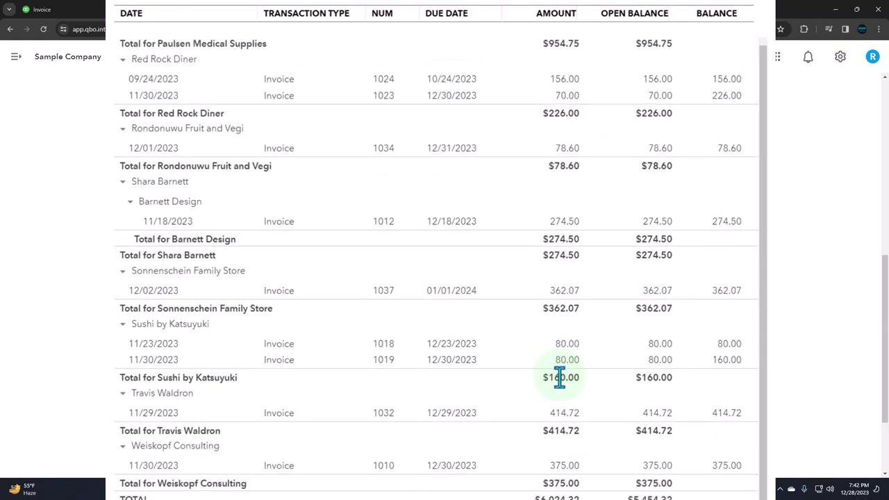
pyautogui.scroll(-2, 560, 378)
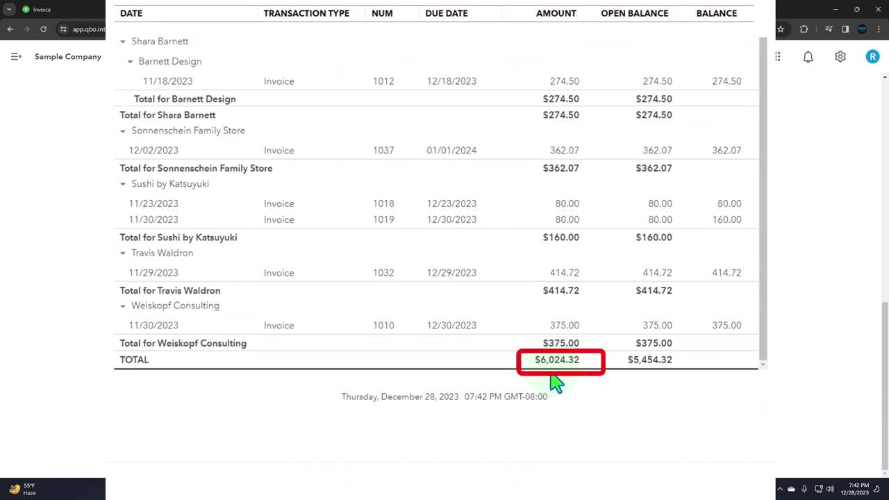
pyautogui.click(179, 10)
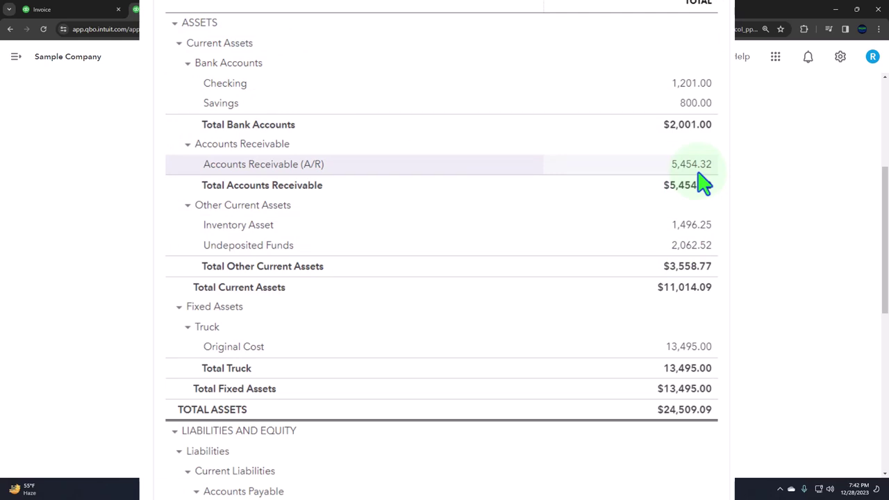
pyautogui.click(278, 10)
pyautogui.click(417, 11)
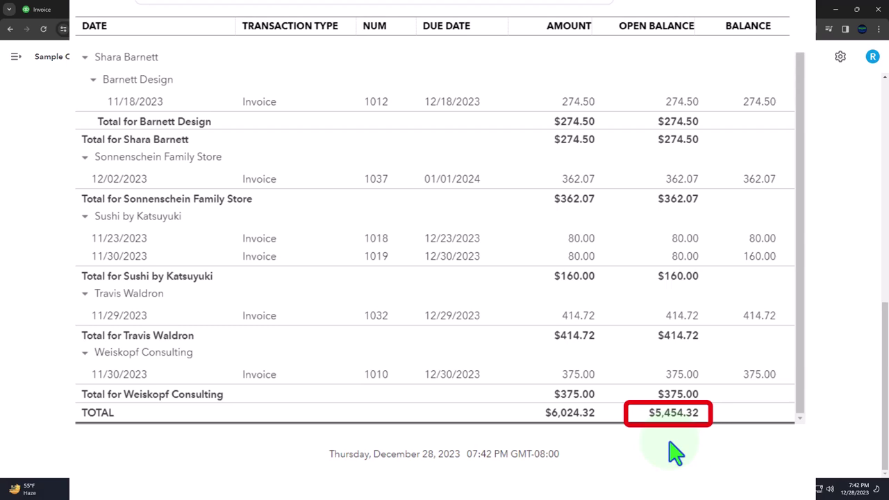
pyautogui.click(184, 10)
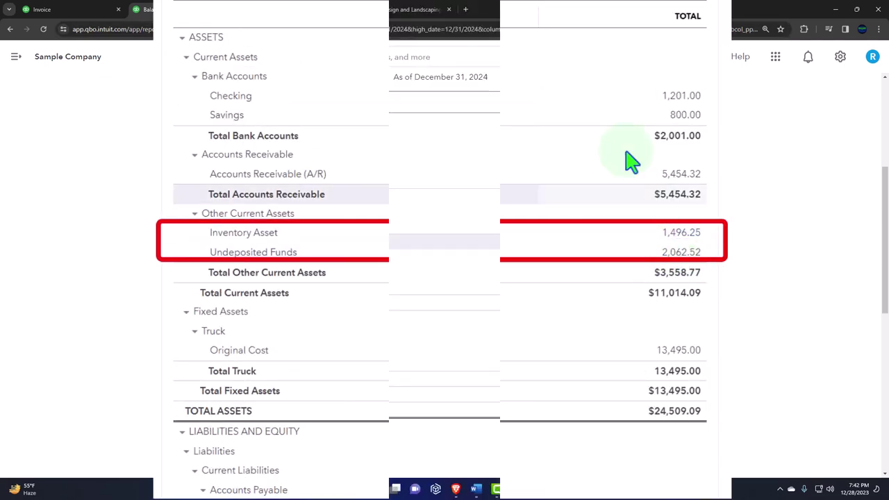
# - Duplicate the Customer Balance Detail browser page and open the Inventory Valuation Summary report in the copy with the navigation menu collapsed
pyautogui.click(409, 11)
pyautogui.rightClick(408, 19)
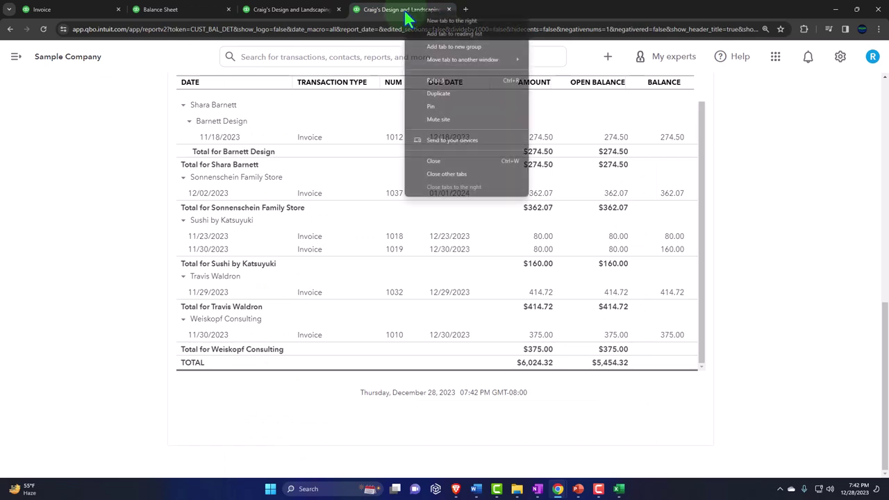
pyautogui.press('Escape')
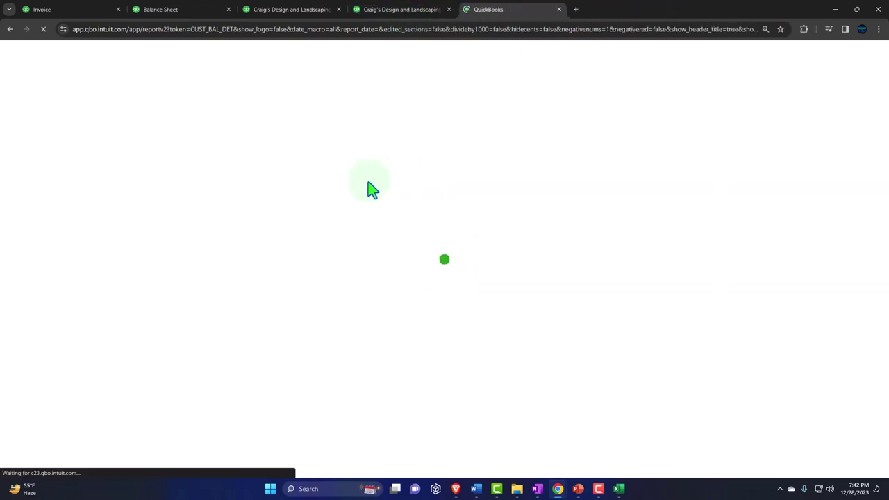
pyautogui.scroll(-3, 348, 213)
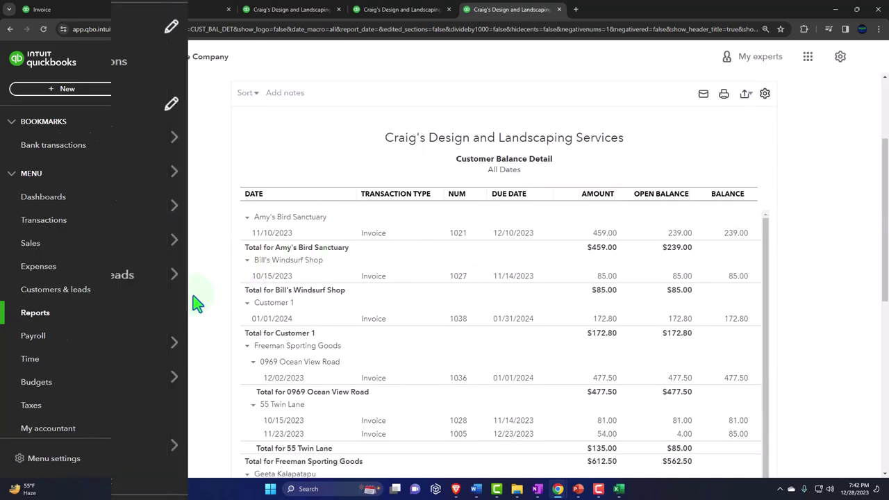
pyautogui.click(118, 316)
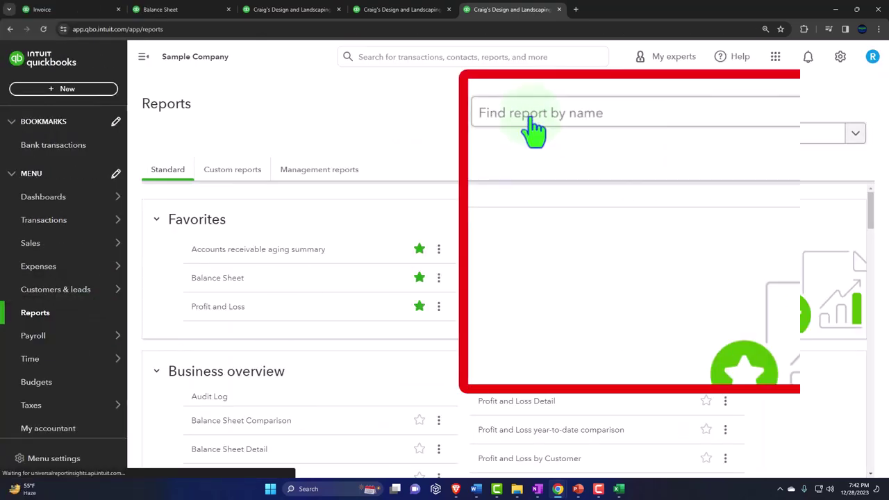
pyautogui.click(533, 129)
pyautogui.write('inve')
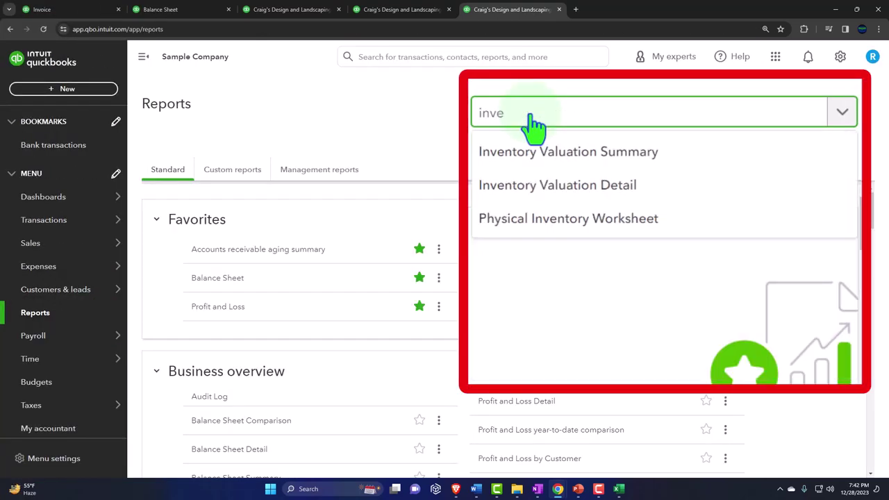
pyautogui.click(635, 164)
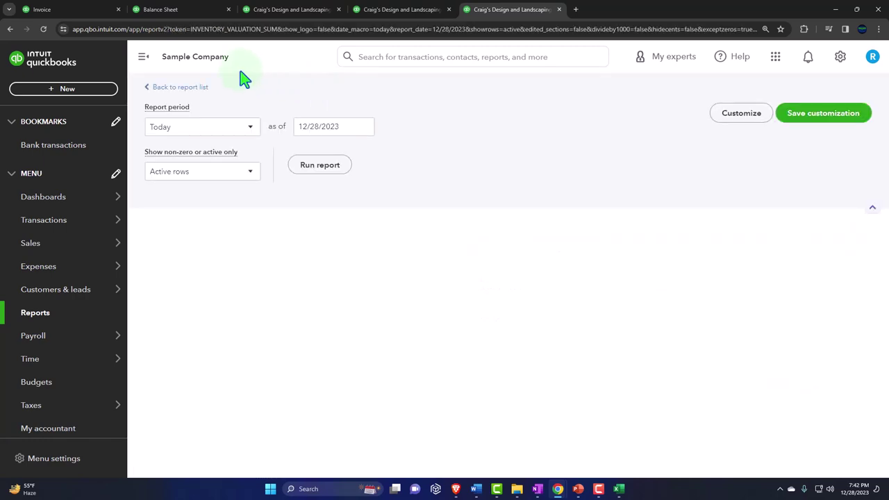
pyautogui.click(148, 64)
# - Run the Inventory Valuation Summary as of 12/31/2024 and compare its total asset value with Inventory Asset on the balance sheet
pyautogui.scroll(3, 159, 116)
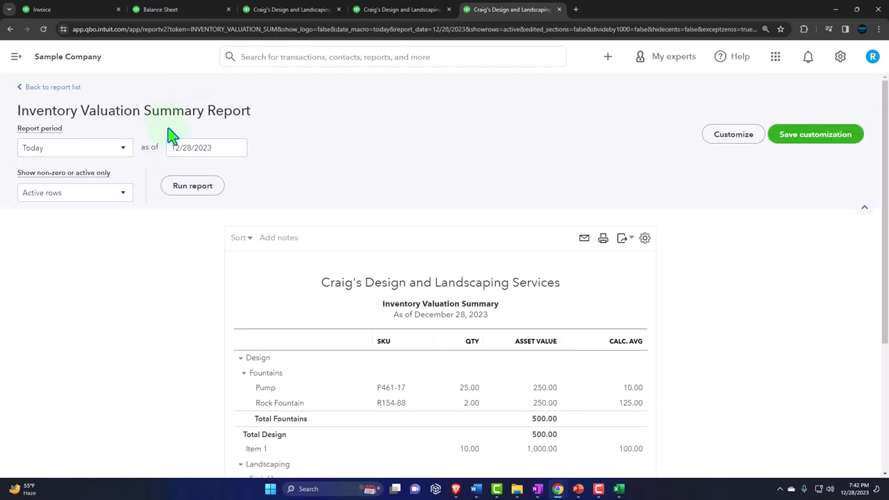
pyautogui.moveTo(212, 143); pyautogui.dragTo(87, 169)
pyautogui.write('123')
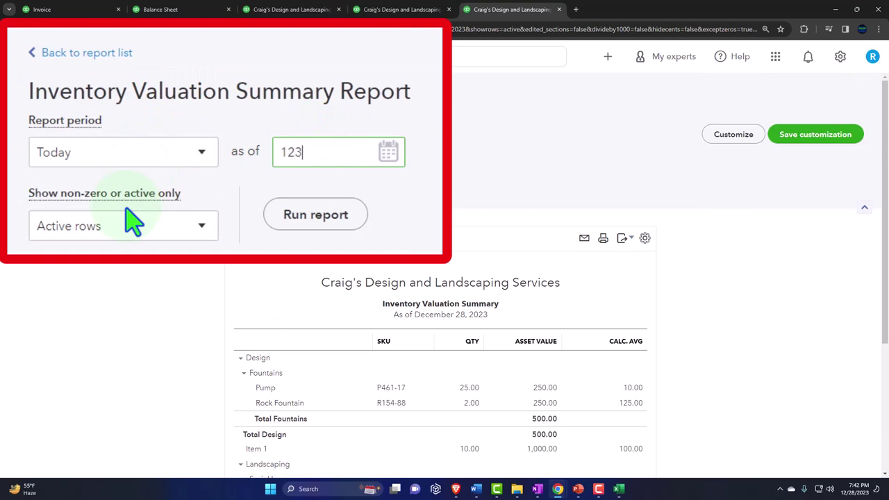
pyautogui.write('12024')
pyautogui.click(189, 187)
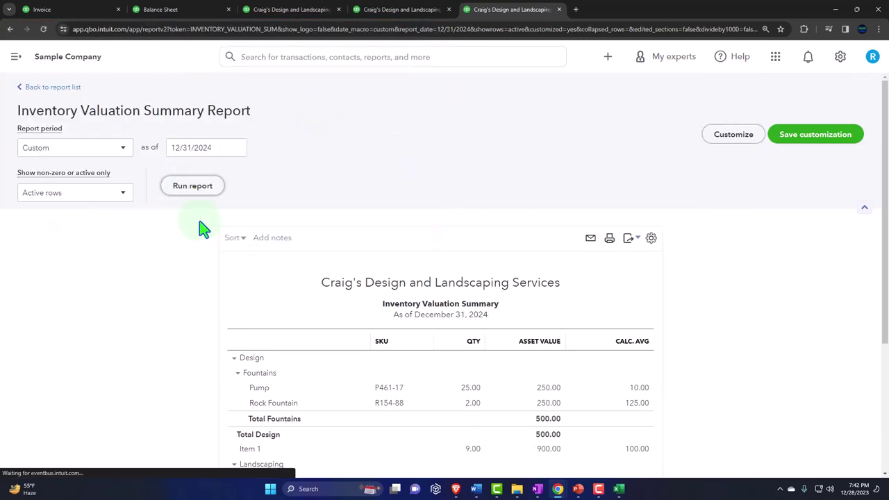
pyautogui.scroll(-2, 201, 233)
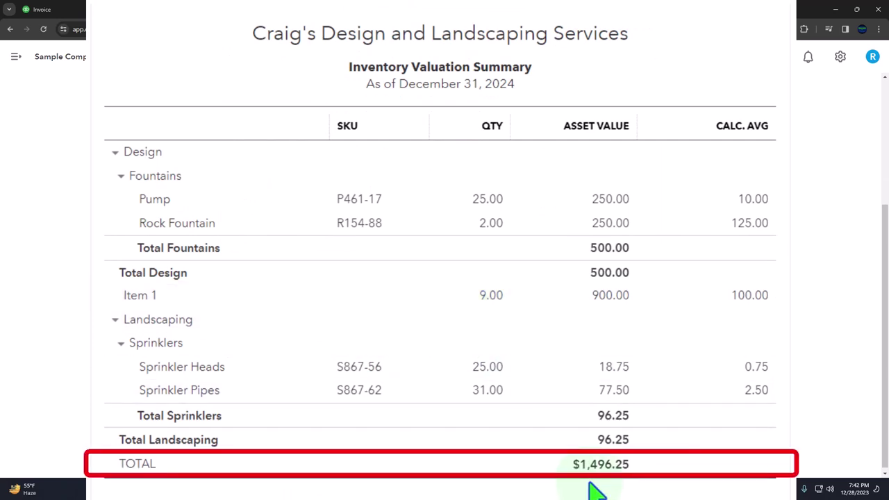
pyautogui.click(182, 10)
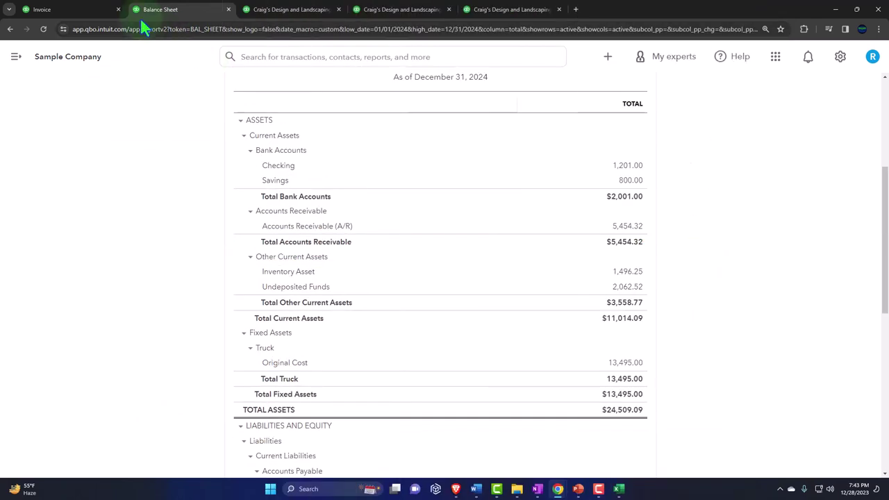
# - Open the sales customer list on the original browser page, collapse the navigation menu and locate Customer 1
pyautogui.click(83, 11)
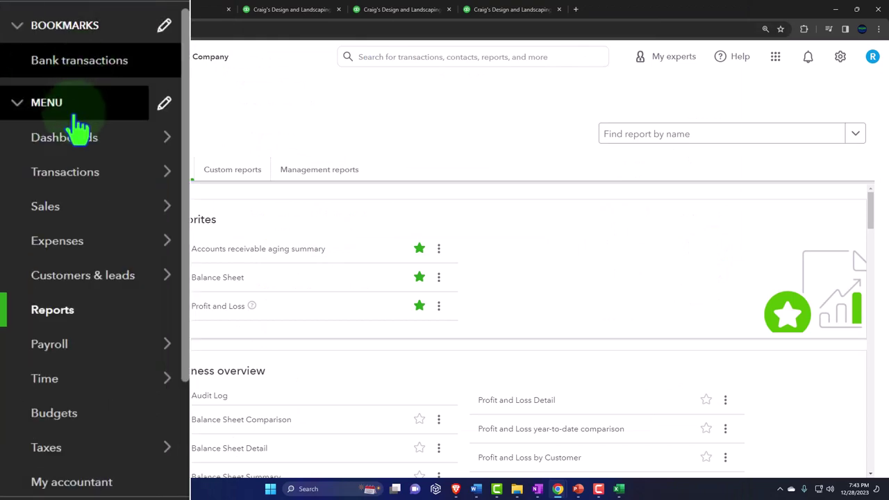
pyautogui.click(34, 246)
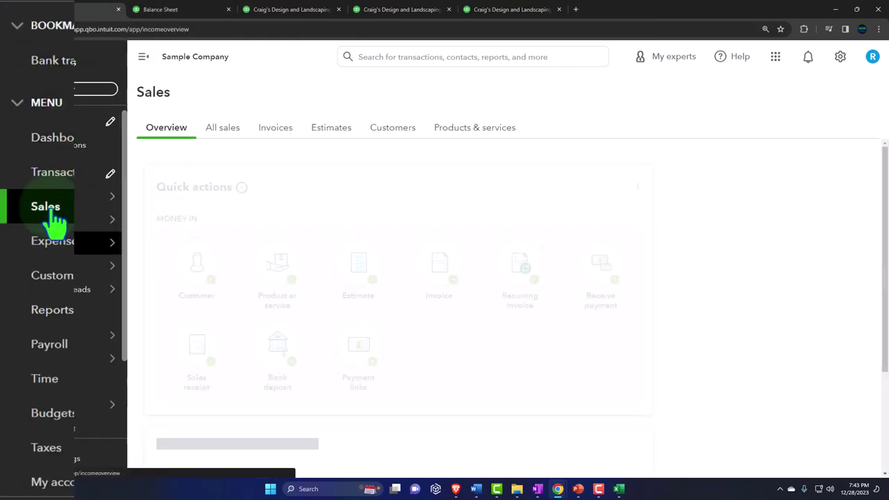
pyautogui.click(403, 141)
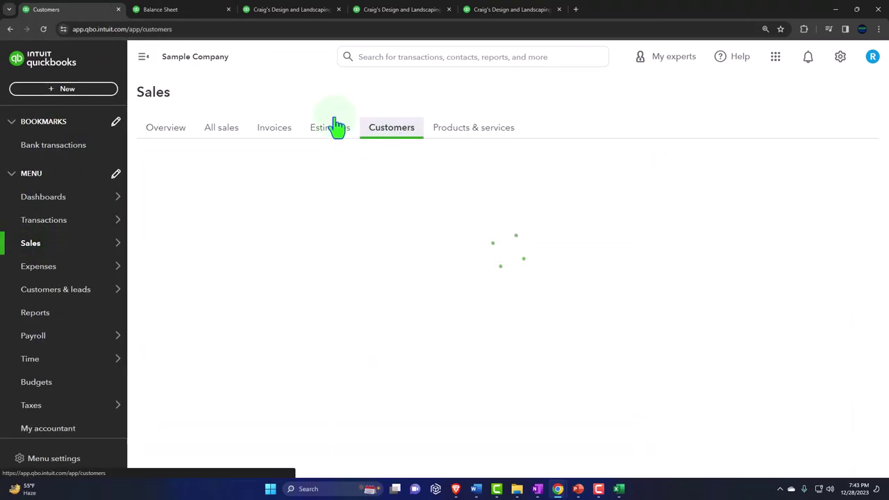
pyautogui.click(143, 59)
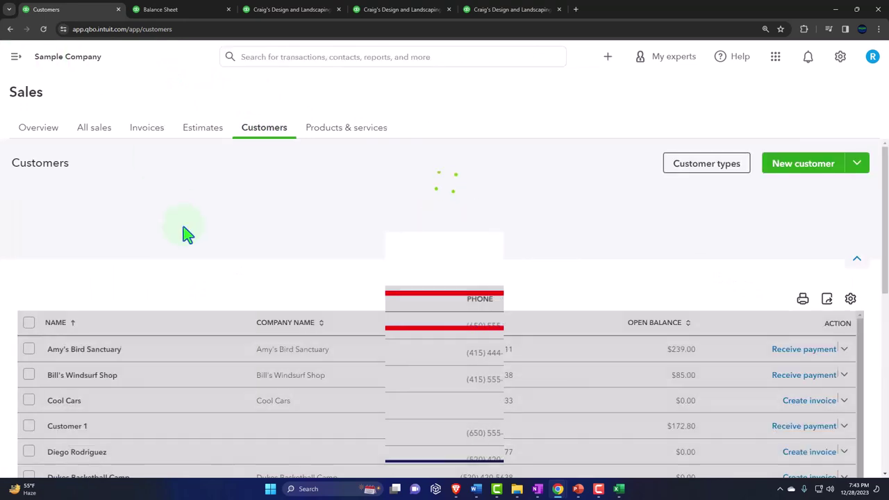
pyautogui.scroll(-2, 164, 300)
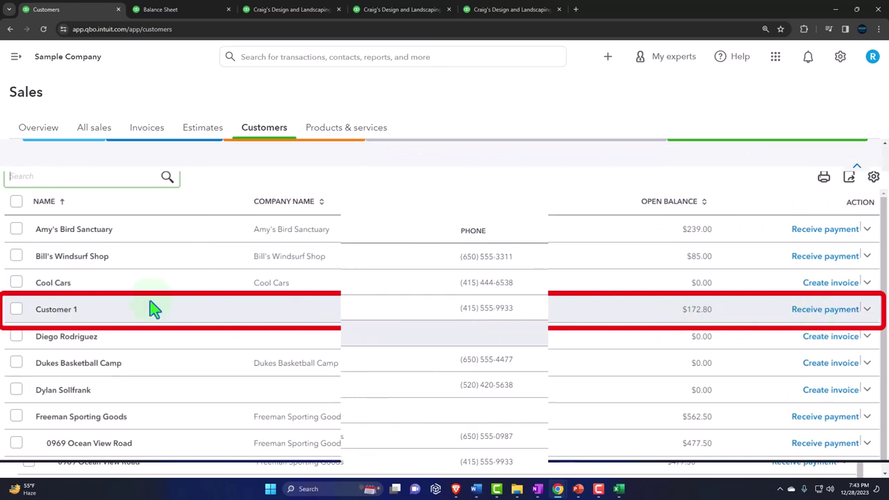
# - Start receiving payment on Customer 1's invoice 1038 and set the payment date to 02/01/2024
pyautogui.click(70, 309)
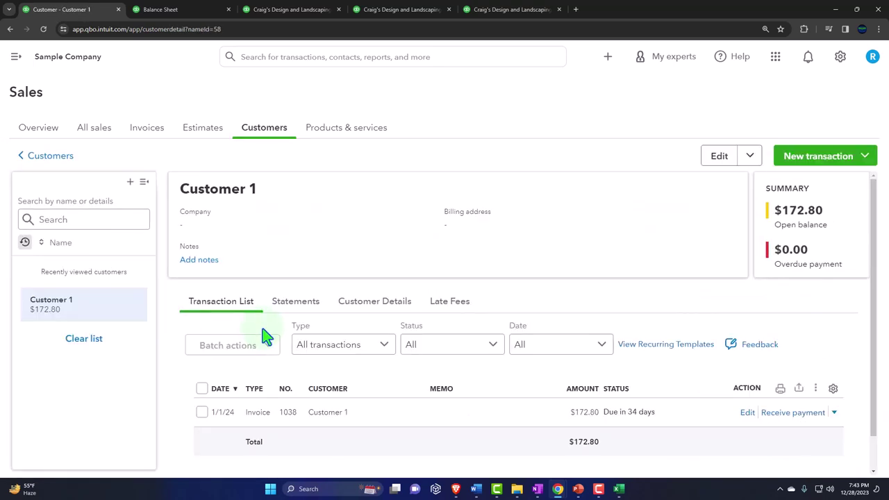
pyautogui.scroll(-1, 264, 333)
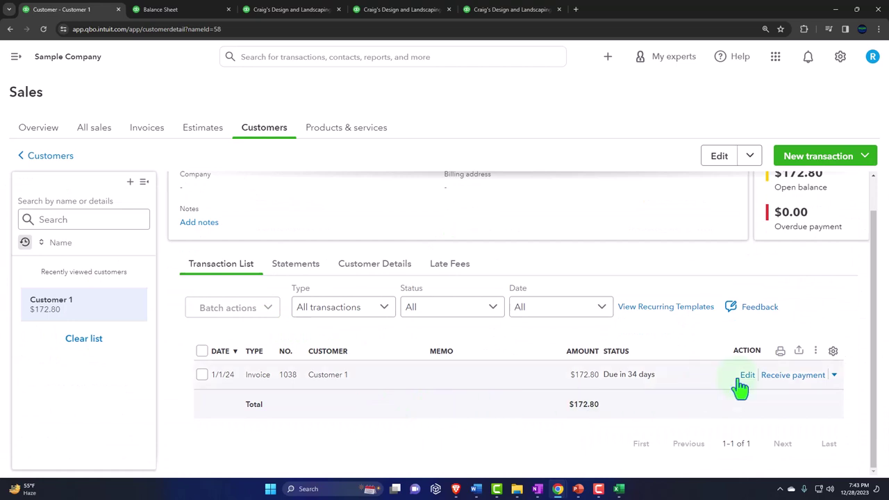
pyautogui.click(780, 377)
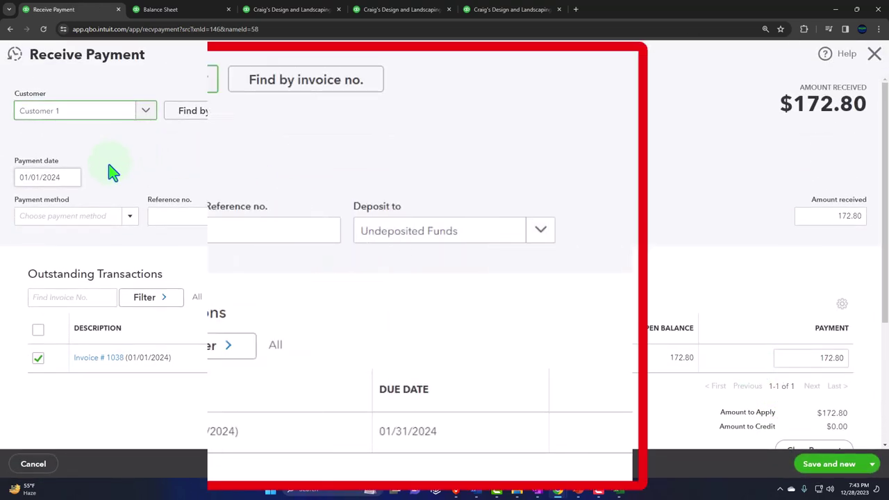
pyautogui.click(31, 179)
pyautogui.click(31, 175)
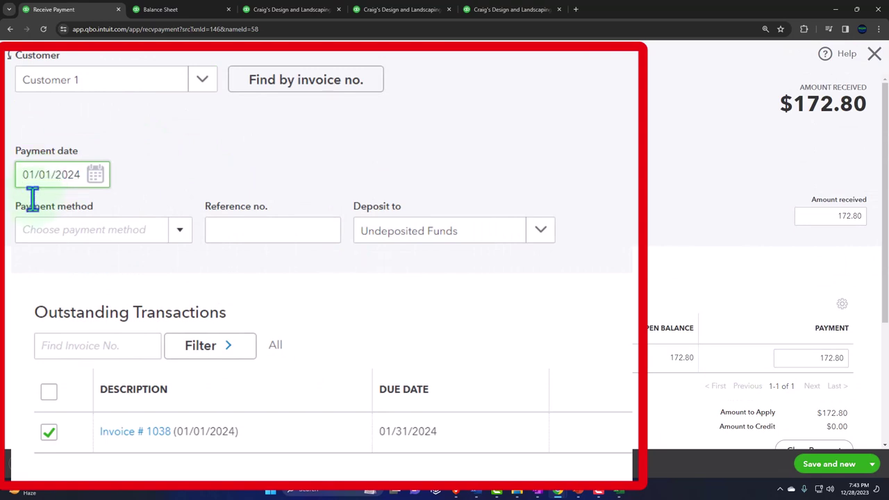
pyautogui.write('2')
pyautogui.press('Tab')
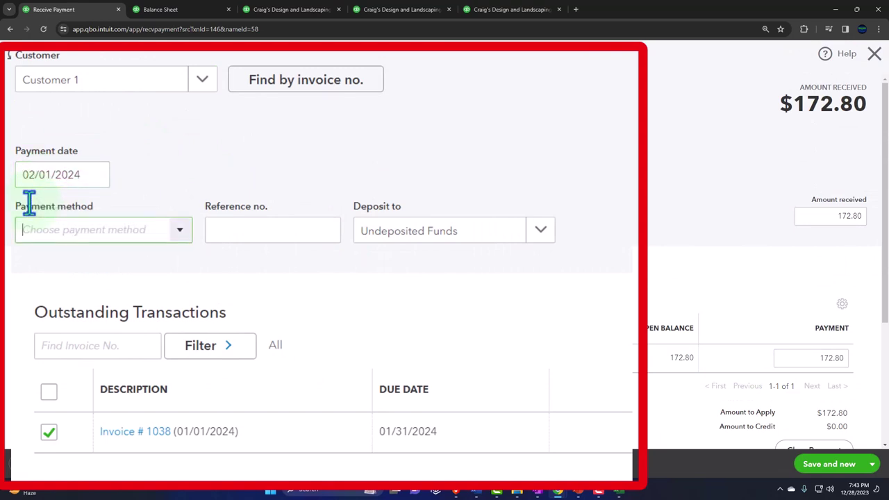
# - Set the payment method to Cash and deposit the payment to the Checking account
pyautogui.click(176, 236)
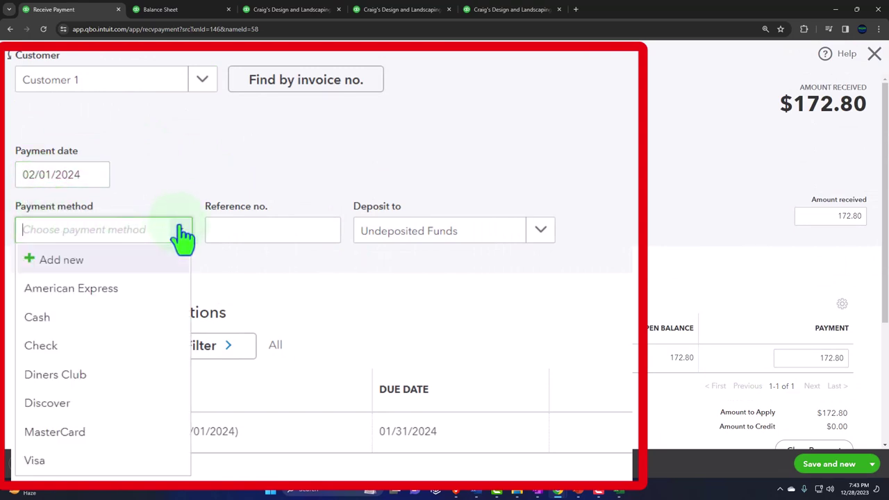
pyautogui.click(107, 320)
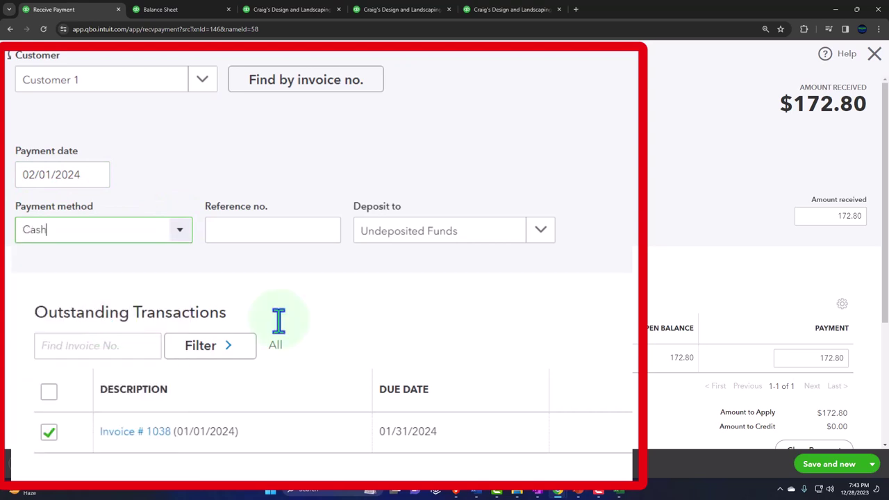
pyautogui.click(539, 233)
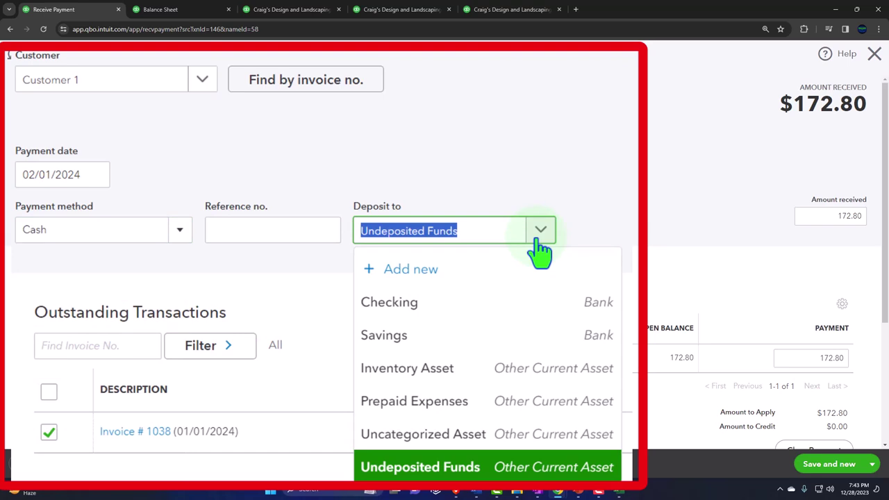
pyautogui.click(433, 302)
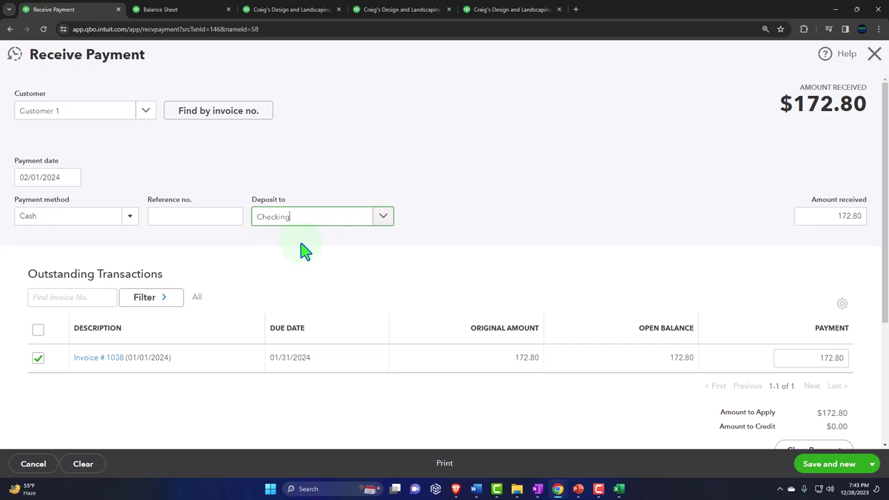
# - Switch to the Excel trial balance workbook and enter the form label "Receive Payment" in cell A10
pyautogui.click(619, 489)
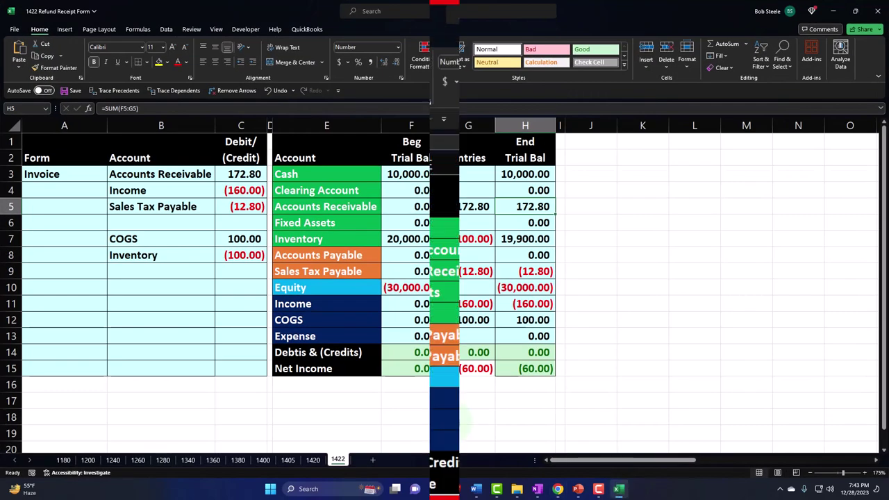
pyautogui.click(73, 287)
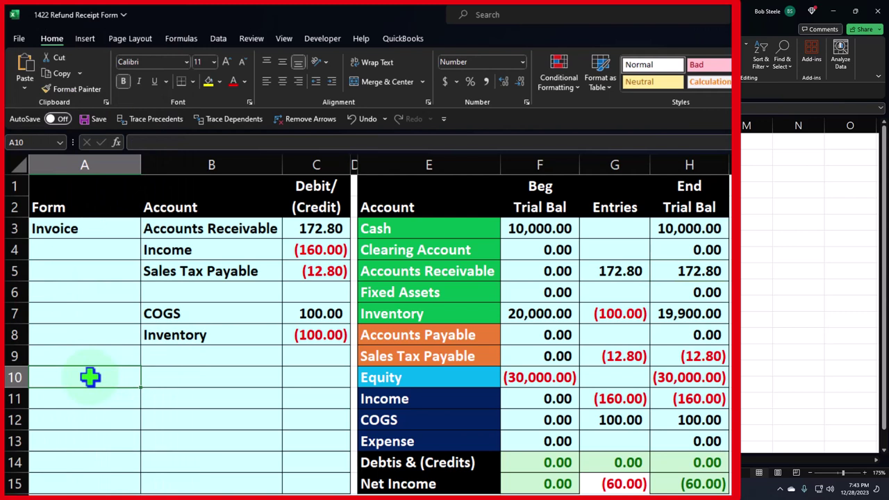
pyautogui.write('Receive')
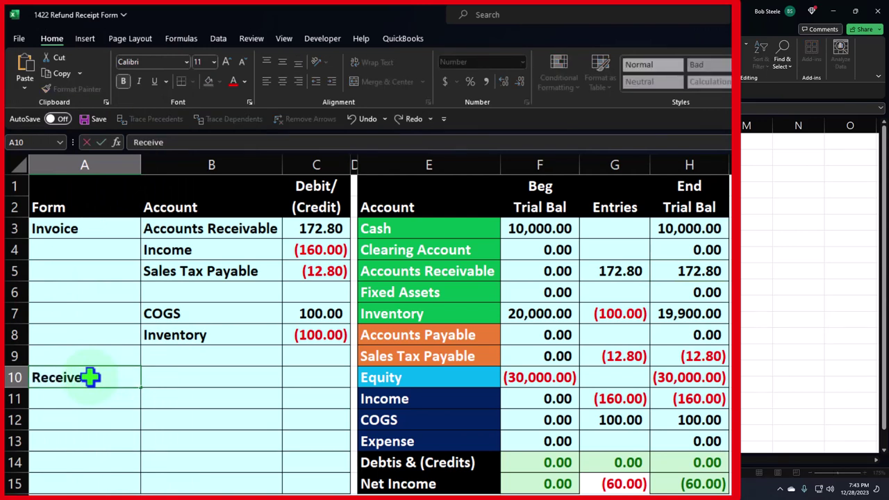
pyautogui.write(' Payment')
pyautogui.press('Tab')
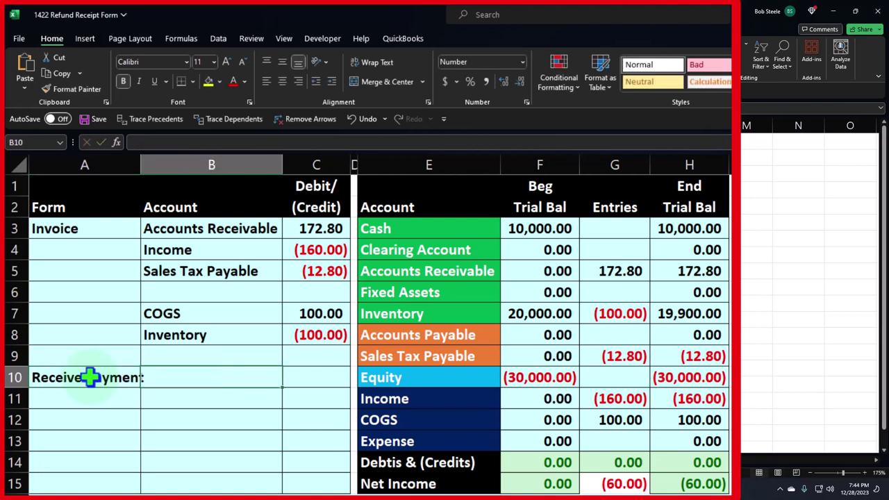
# - Fill account cell B10 with a formula referencing the Cash account name in E3
pyautogui.write('=')
pyautogui.press('Right')
pyautogui.press('Right')
pyautogui.press('Right')
pyautogui.press('Up')
pyautogui.press('Up')
pyautogui.press('Up')
pyautogui.press('Up')
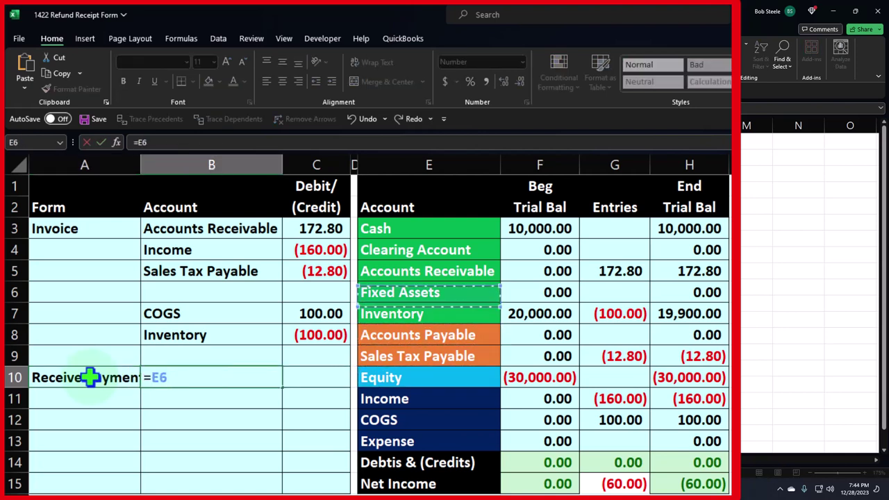
pyautogui.press('Up')
pyautogui.press('Up')
pyautogui.press('Up')
pyautogui.press('Return')
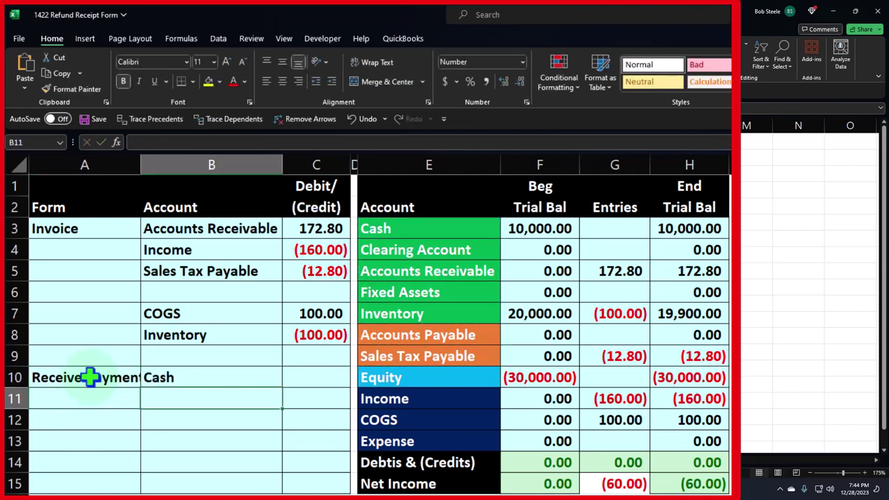
# - Fill account cell B11 with a formula referencing the Accounts Receivable name in E5
pyautogui.write('=')
pyautogui.press('Right')
pyautogui.press('Right')
pyautogui.press('Right')
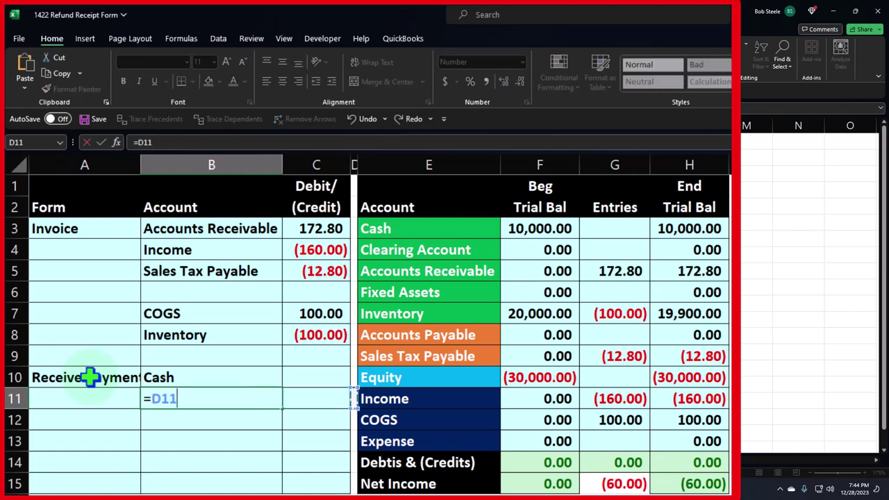
pyautogui.press('Up')
pyautogui.press('Up')
pyautogui.press('Up')
pyautogui.press('Up')
pyautogui.press('Up')
pyautogui.press('Up')
pyautogui.press('Return')
# - Enter the Cash debit in C10 as a reference to C3 and the Accounts Receivable credit in C11 as the negative of C10
pyautogui.press('Right')
pyautogui.press('Up')
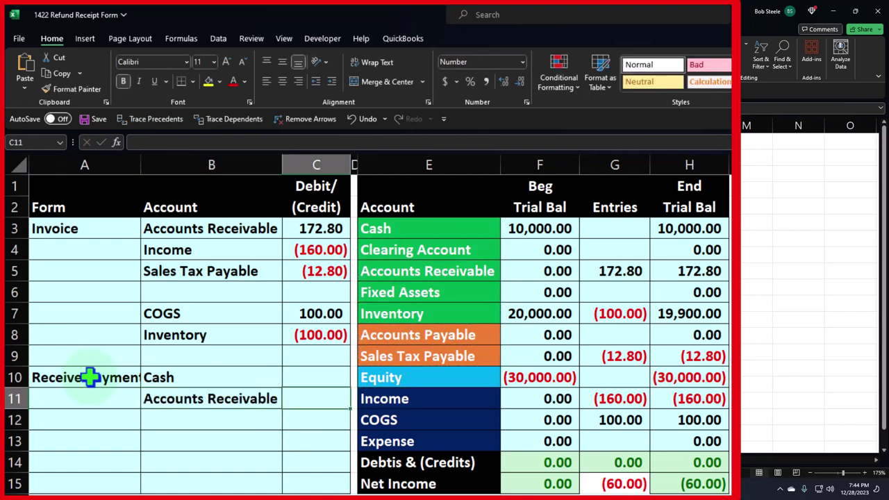
pyautogui.press('Up')
pyautogui.write('+')
pyautogui.press('Up')
pyautogui.press('Up')
pyautogui.press('Up')
pyautogui.press('Up')
pyautogui.press('Up')
pyautogui.press('Up')
pyautogui.press('Up')
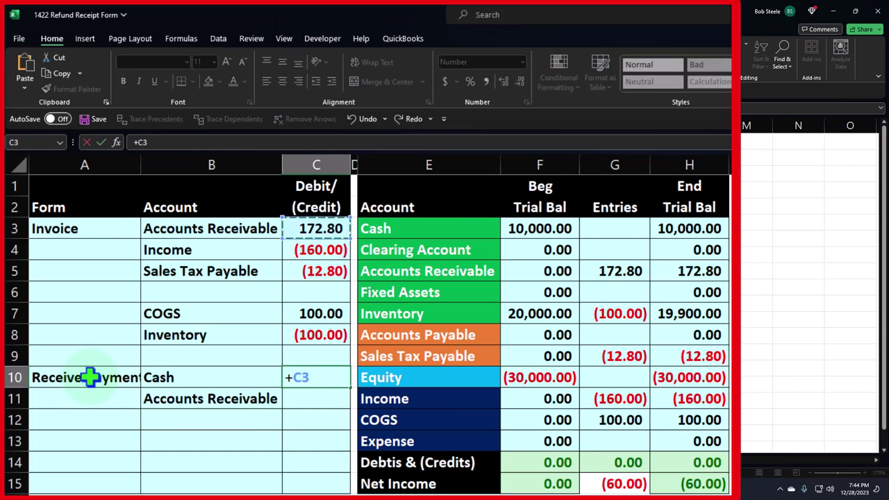
pyautogui.press('Return')
pyautogui.write('-')
pyautogui.press('Up')
pyautogui.press('Return')
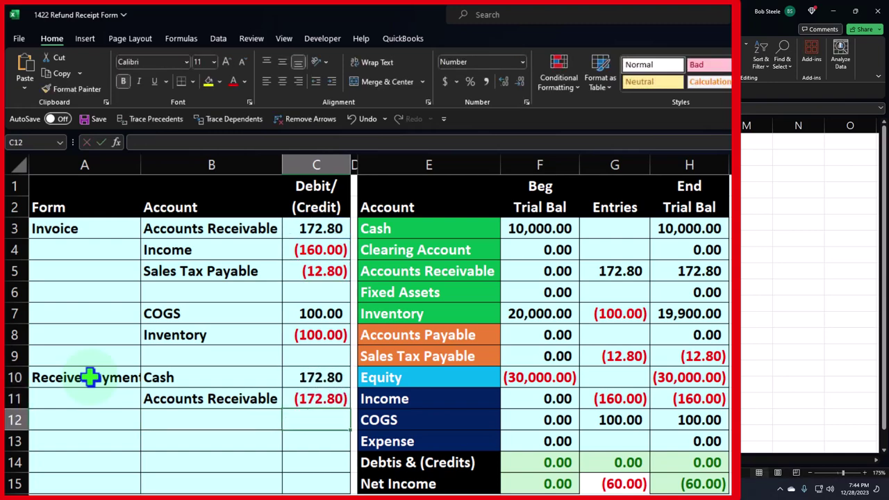
# - Post the Cash debit from C10 to the Cash row's Entries cell G3
pyautogui.click(609, 228)
pyautogui.write('+')
pyautogui.press('Left')
pyautogui.press('Left')
pyautogui.press('Left')
pyautogui.press('Left')
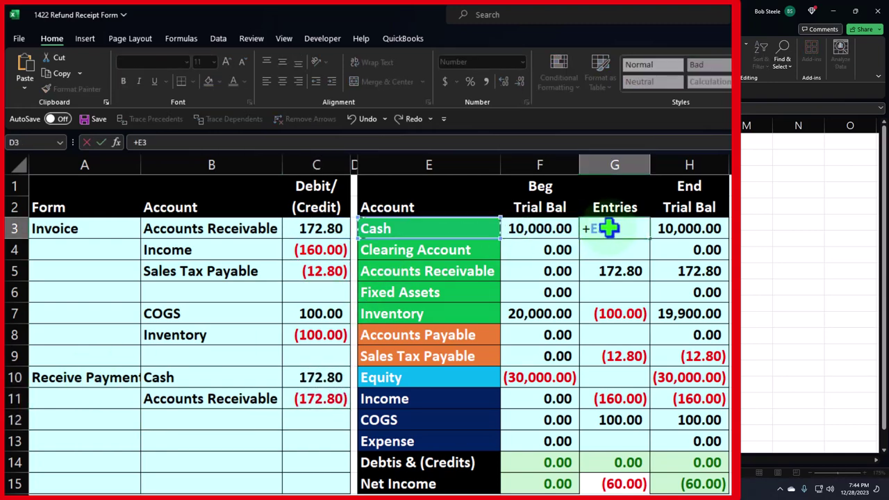
pyautogui.press('Down')
pyautogui.press('Down')
pyautogui.press('Down')
pyautogui.press('Down')
pyautogui.press('Down')
pyautogui.press('Down')
pyautogui.press('Down')
pyautogui.press('Return')
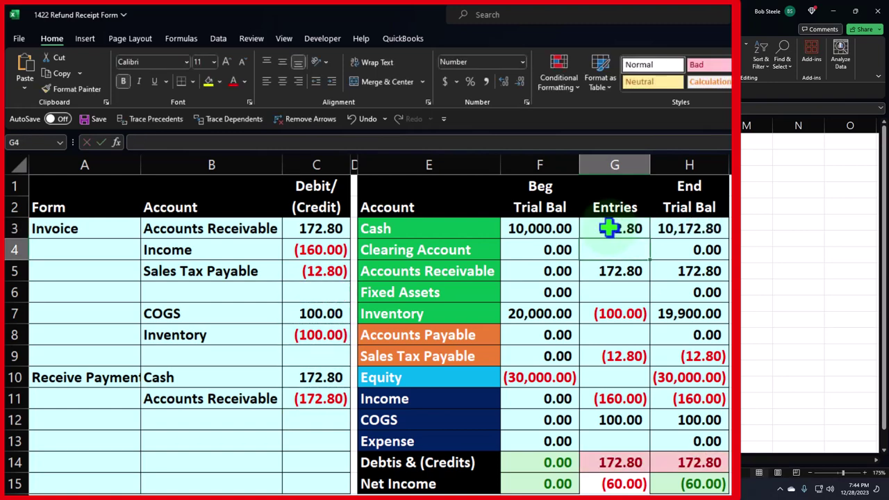
# - Add the Accounts Receivable credit in C11 to the existing C3 formula in Entries cell G5 and check the ending balance
pyautogui.click(625, 269)
pyautogui.write('=')
pyautogui.press('Left')
pyautogui.press('Left')
pyautogui.press('Left')
pyautogui.press('Left')
pyautogui.press('Up')
pyautogui.press('Up')
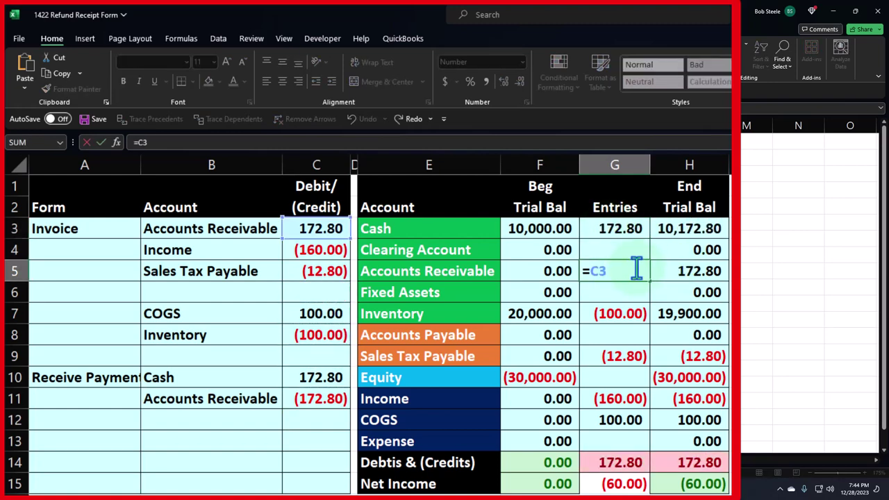
pyautogui.write('+')
pyautogui.click(338, 397)
pyautogui.press('Return')
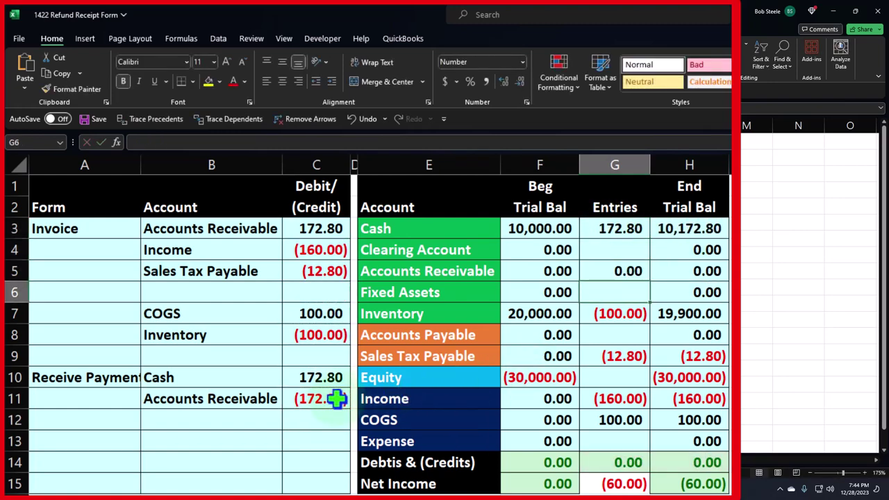
pyautogui.click(683, 268)
pyautogui.click(495, 271)
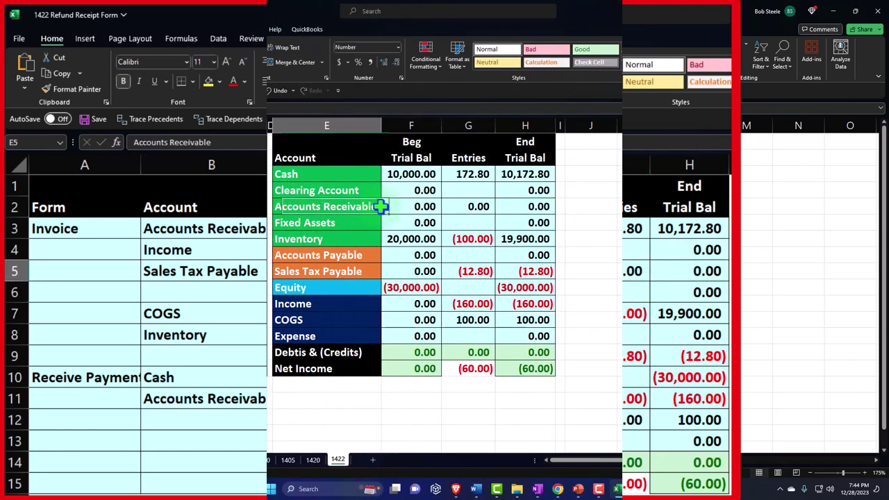
# - Return to QuickBooks Online in the browser, then save and close Customer 1's payment
pyautogui.click(836, 14)
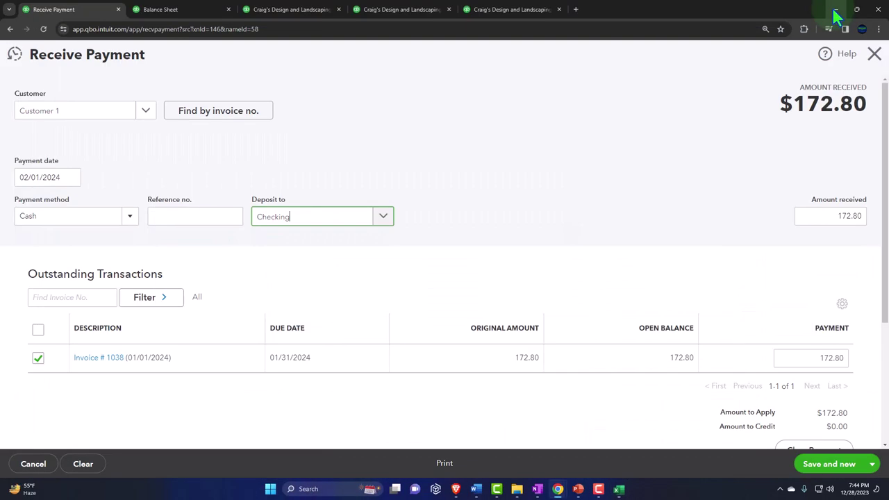
pyautogui.scroll(-2, 698, 271)
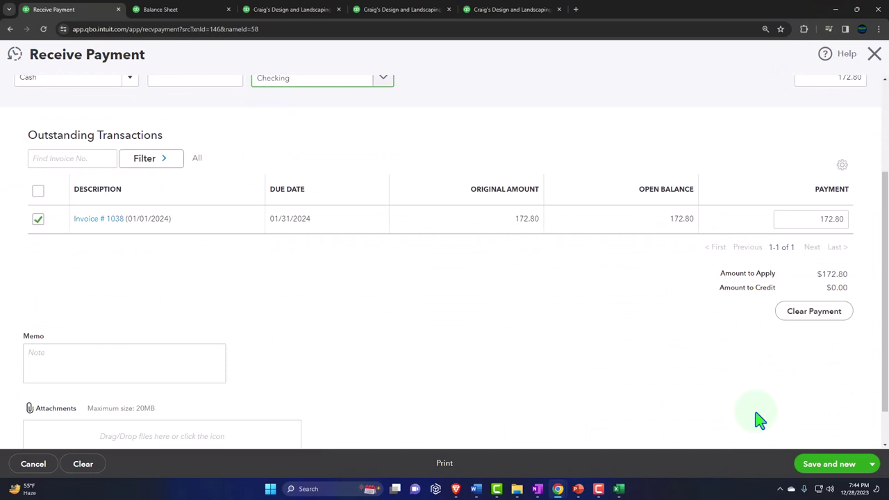
pyautogui.click(871, 464)
pyautogui.click(828, 432)
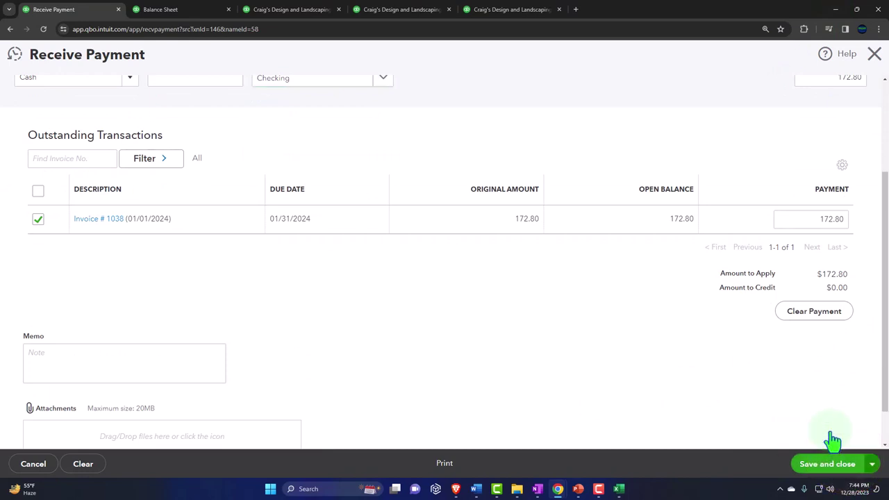
pyautogui.scroll(-2, 588, 359)
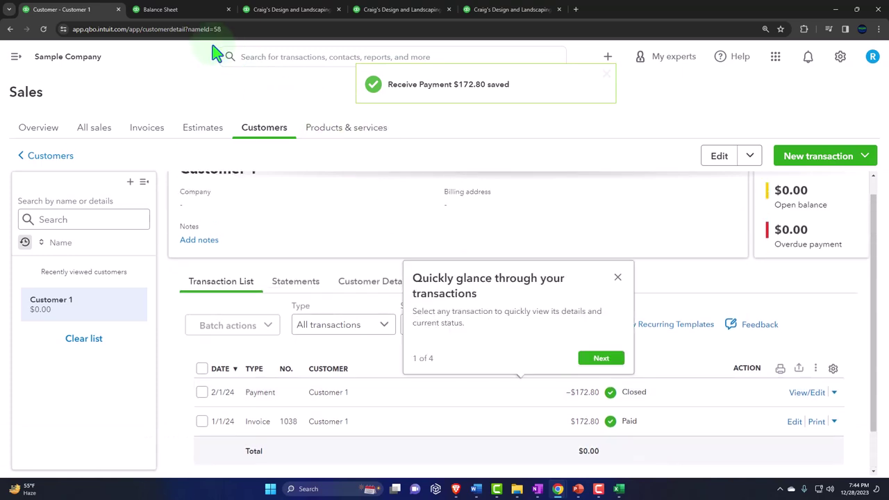
# - Rerun the balance sheet on its browser page and review the Checking and Accounts Receivable balances
pyautogui.click(175, 13)
pyautogui.scroll(4, 313, 258)
pyautogui.click(532, 188)
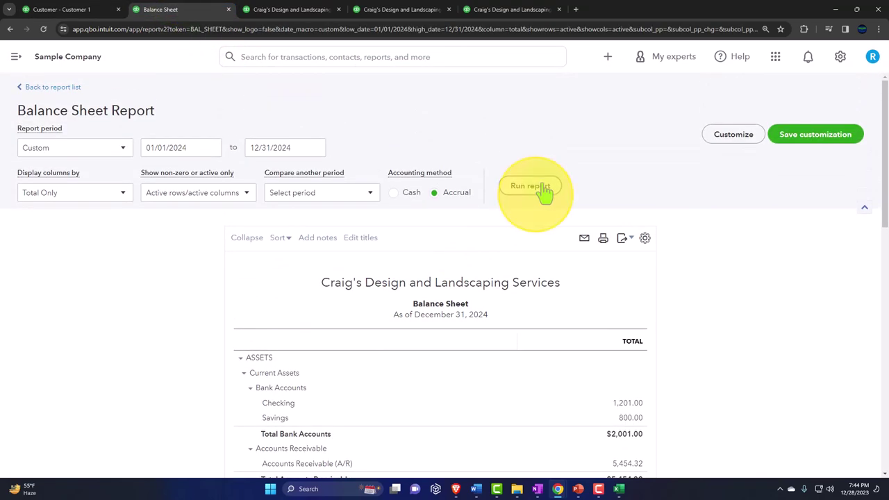
pyautogui.scroll(-2, 539, 191)
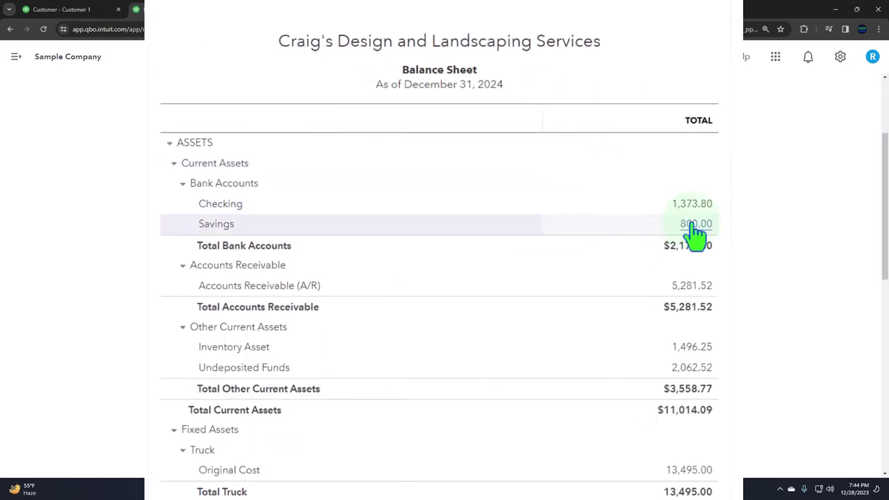
# - Examine the transactions behind Accounts Receivable and Checking on the balance sheet, and return to Customer 1's page
pyautogui.click(692, 287)
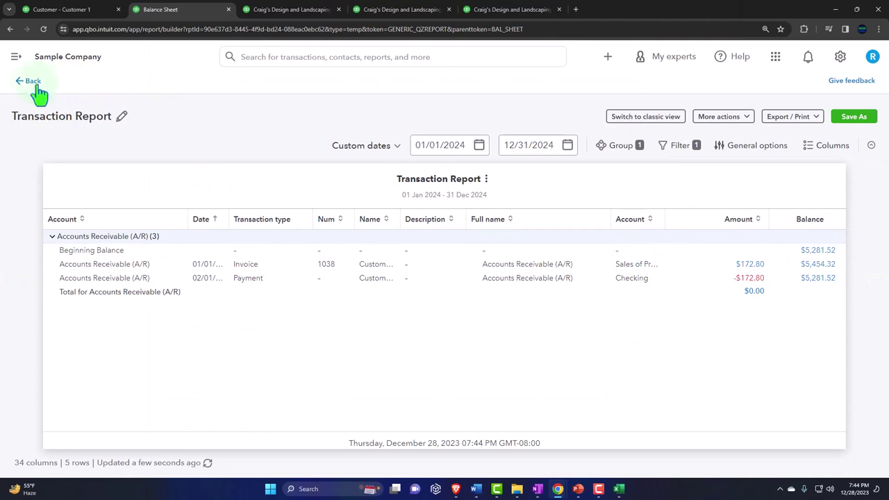
pyautogui.click(31, 82)
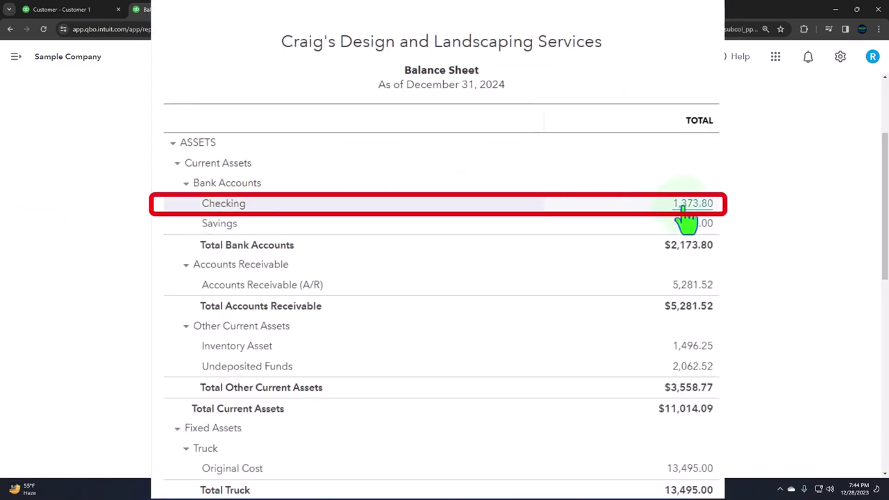
pyautogui.click(683, 208)
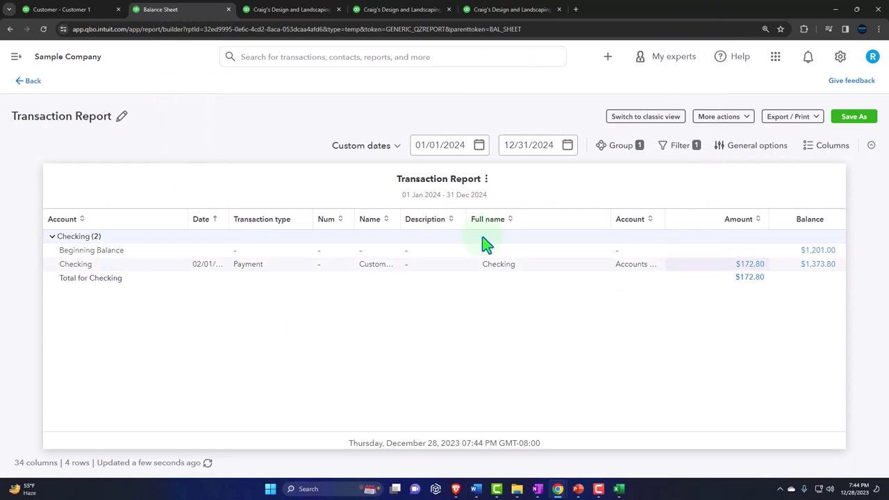
pyautogui.click(31, 87)
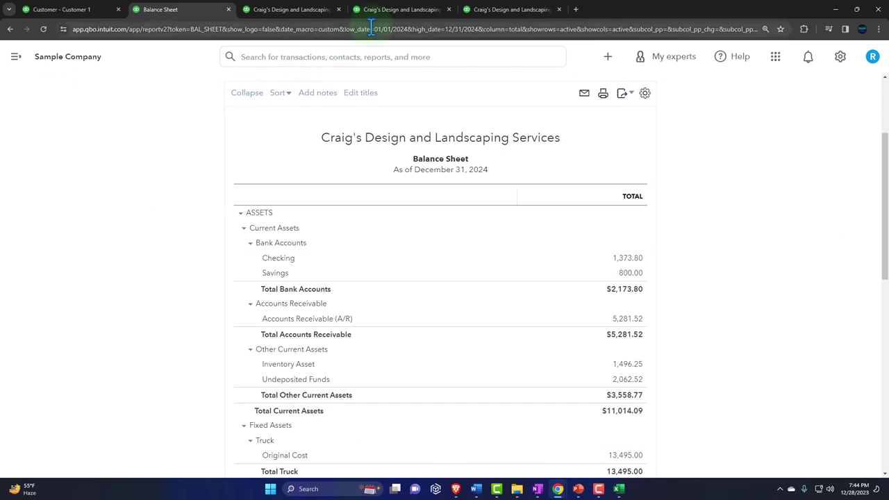
pyautogui.click(76, 9)
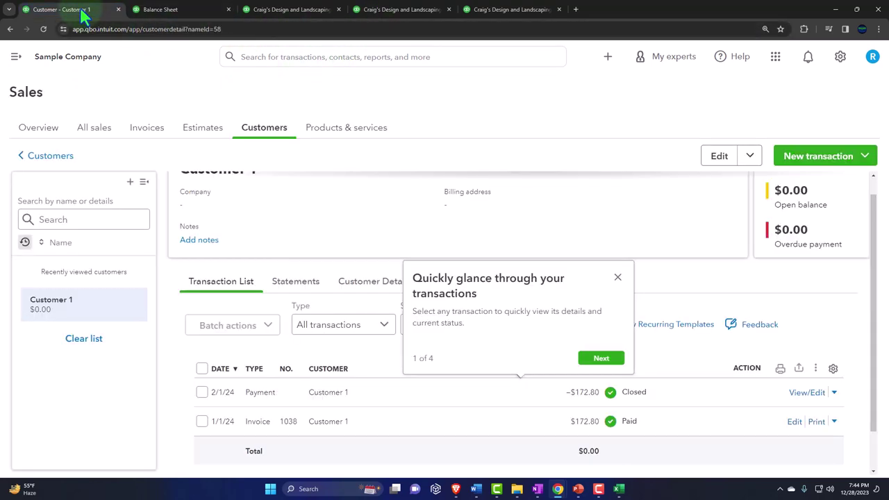
# - Dismiss the guided tip covering Customer 1's transaction list
pyautogui.click(618, 277)
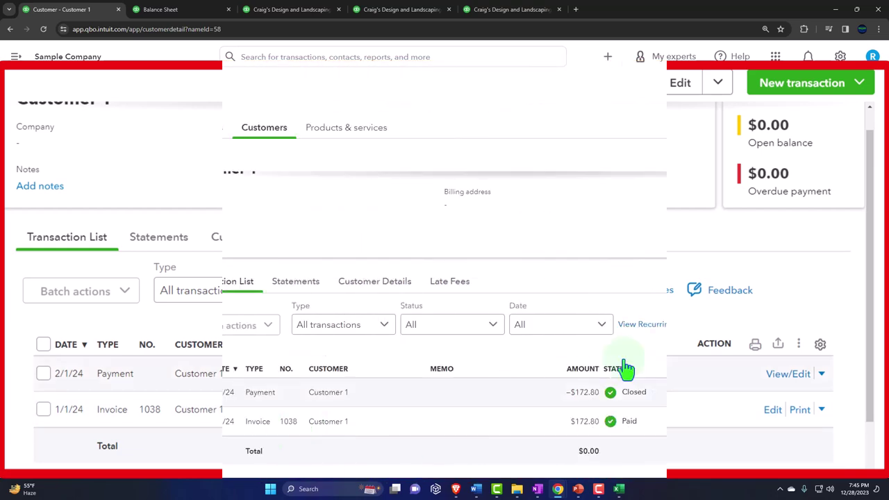
pyautogui.click(608, 56)
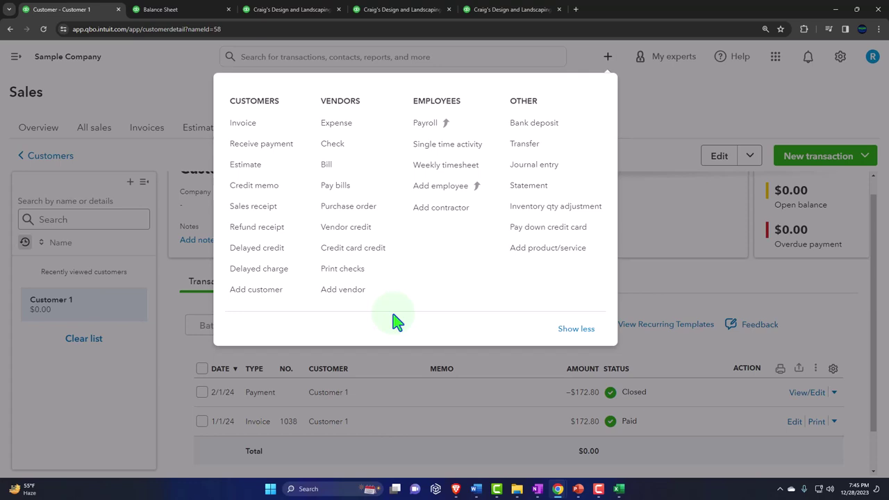
pyautogui.click(285, 218)
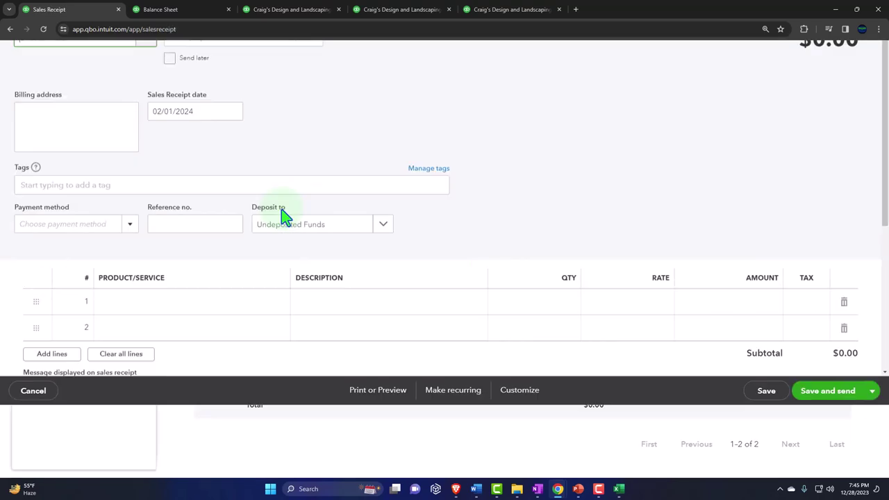
pyautogui.click(875, 54)
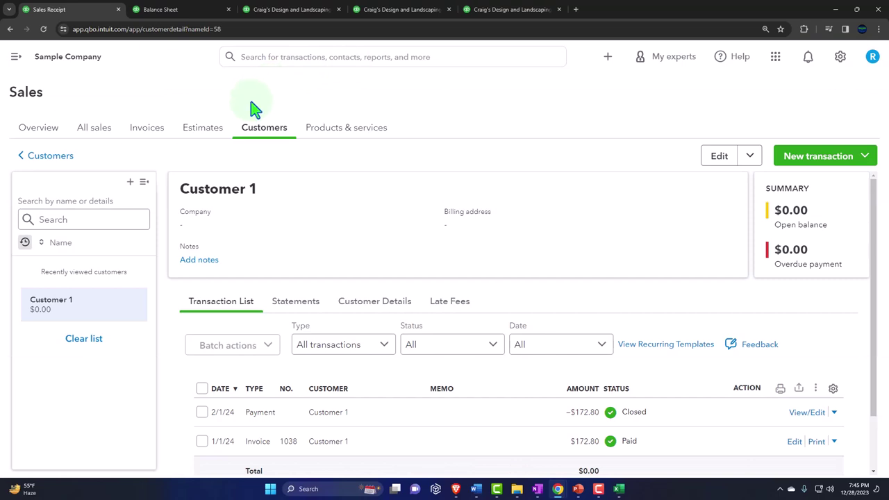
# - Start a new refund receipt and choose Customer 1 as its customer
pyautogui.click(608, 57)
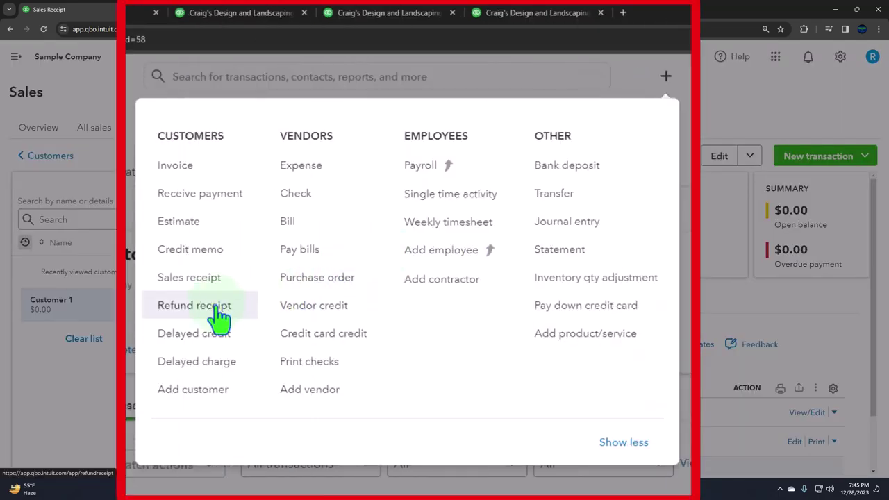
pyautogui.click(219, 316)
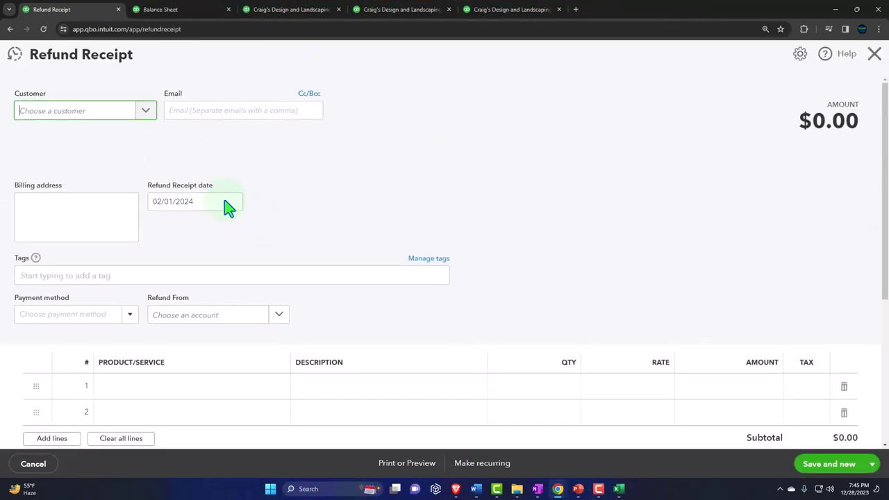
pyautogui.click(87, 112)
pyautogui.write('Cus')
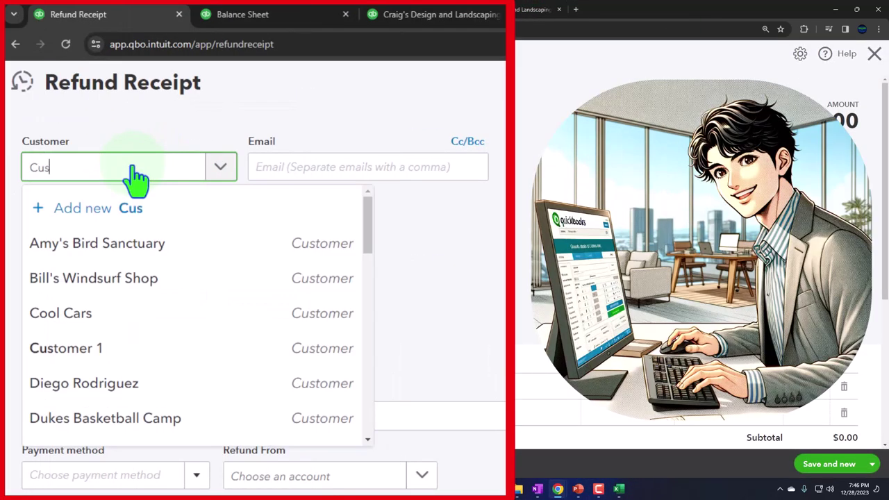
pyautogui.write('tomer 1')
pyautogui.press('Return')
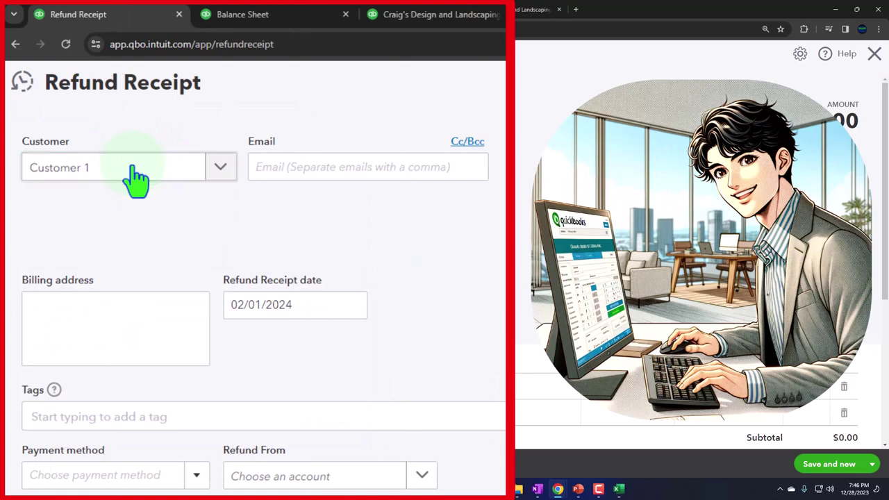
# - Set the refund receipt date to 03/01/2024
pyautogui.scroll(-2, 114, 198)
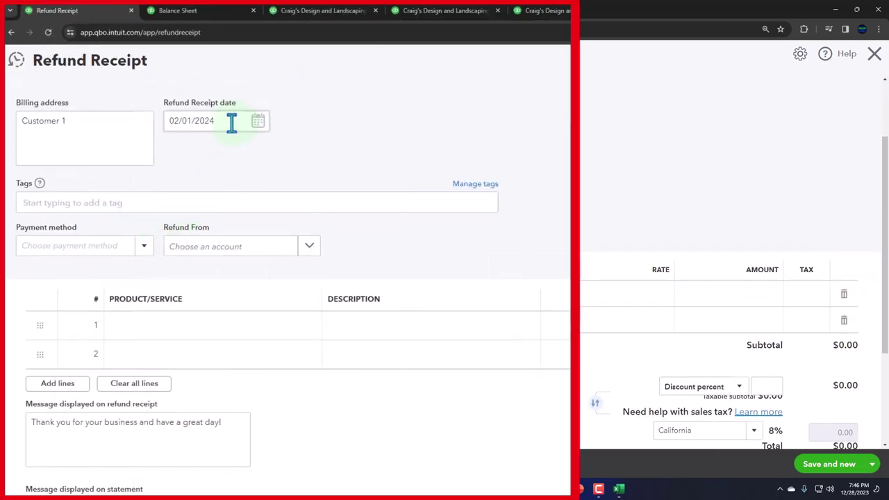
pyautogui.click(176, 122)
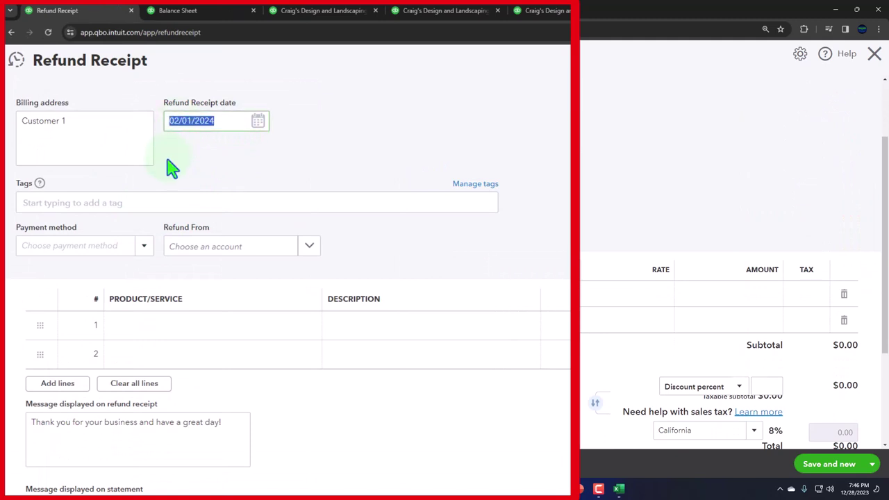
pyautogui.click(173, 120)
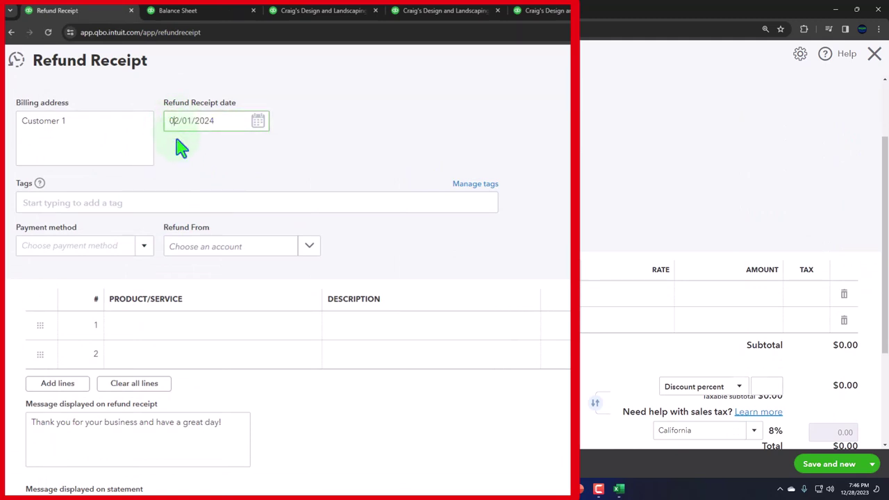
pyautogui.press('Delete')
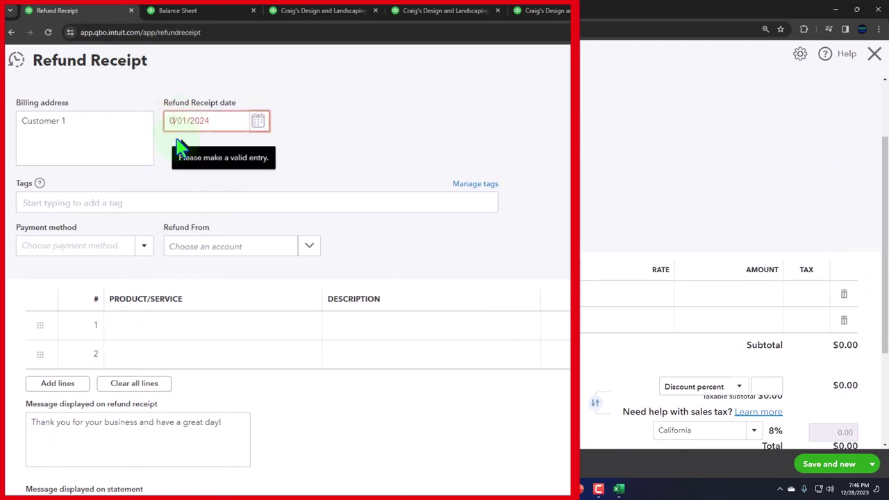
pyautogui.write('3')
pyautogui.press('Tab')
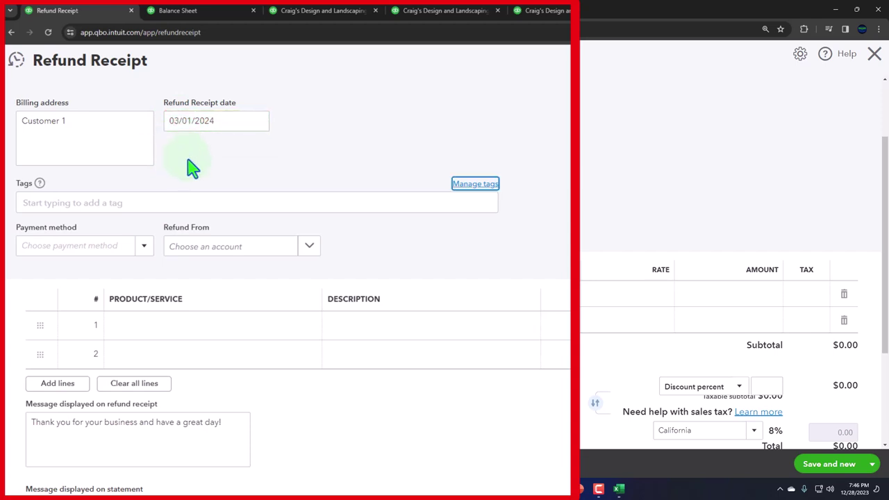
# - Set the refund receipt's payment method to Cash
pyautogui.click(136, 332)
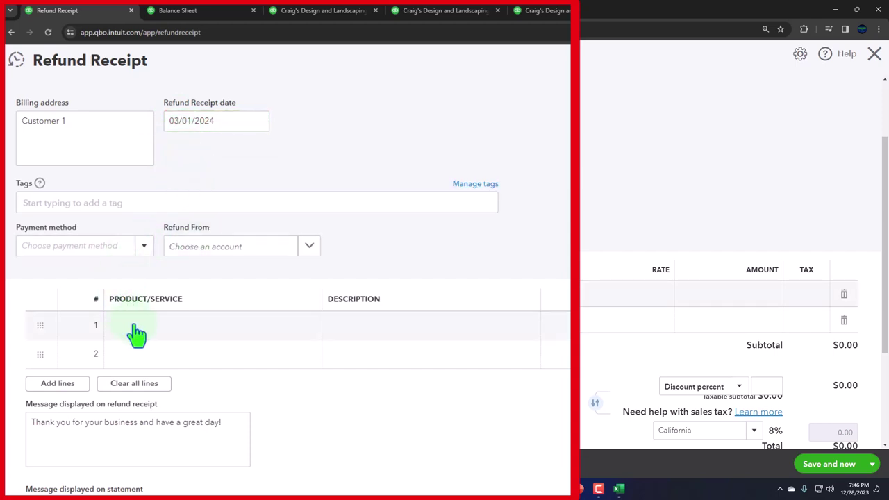
pyautogui.click(144, 250)
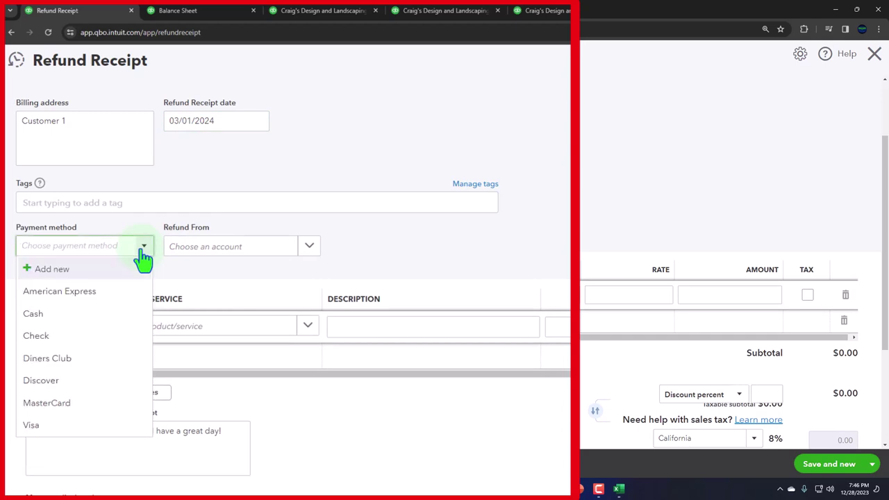
pyautogui.click(107, 316)
# - Add Item 1 as the refund receipt's first product line and review the sales tax and total amount refunded
pyautogui.click(161, 332)
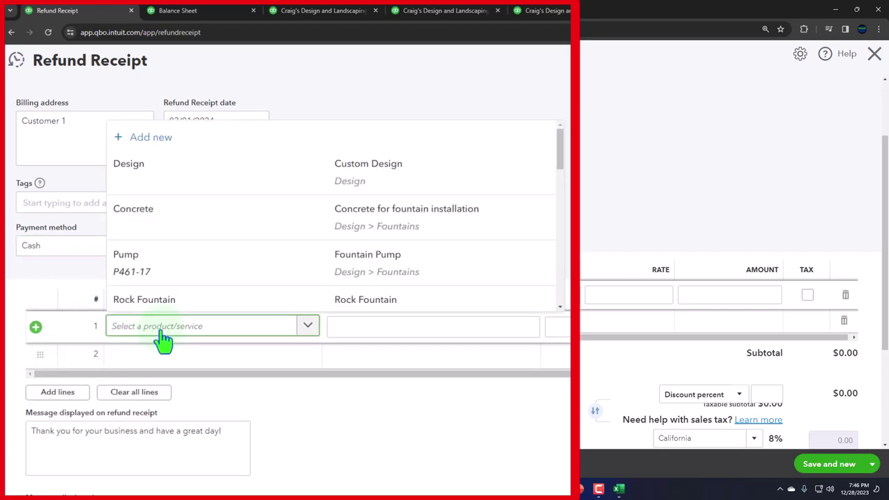
pyautogui.write('it')
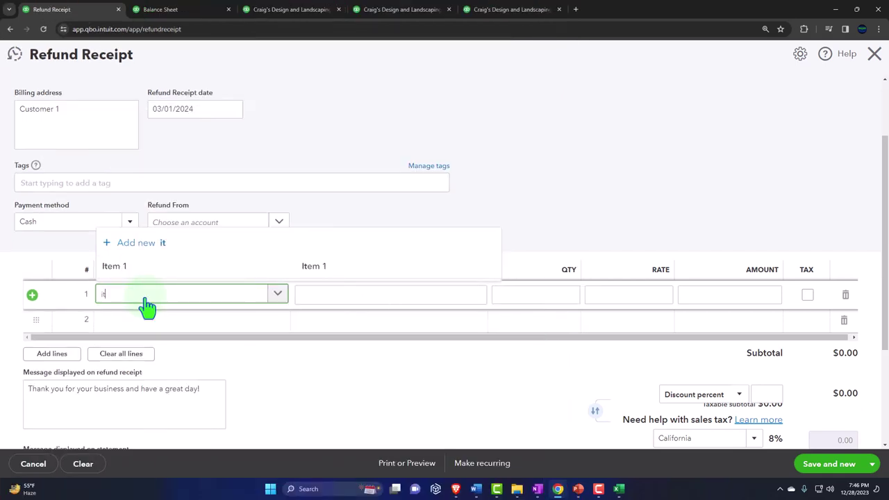
pyautogui.click(134, 270)
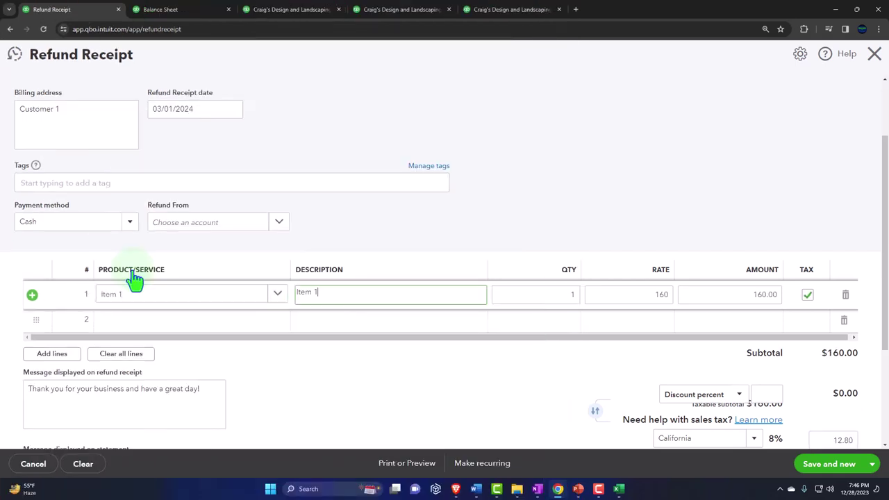
pyautogui.press('Tab')
pyautogui.press('Tab')
pyautogui.press('Tab')
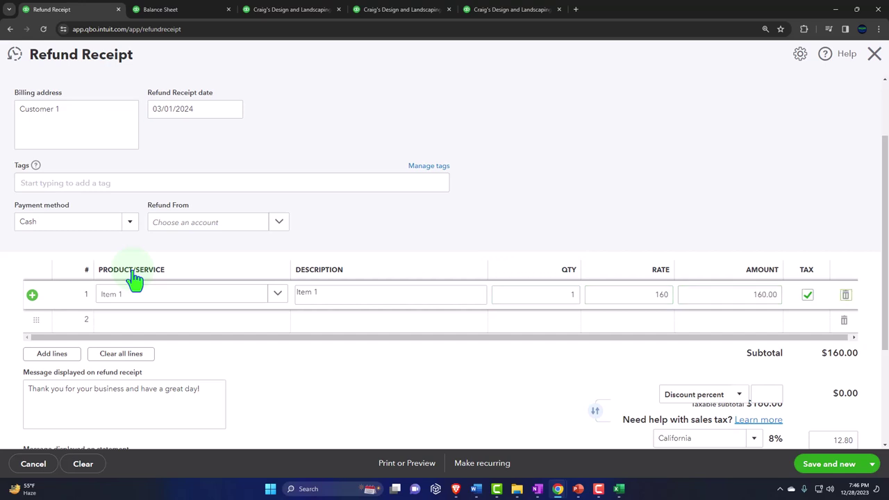
pyautogui.press('Tab')
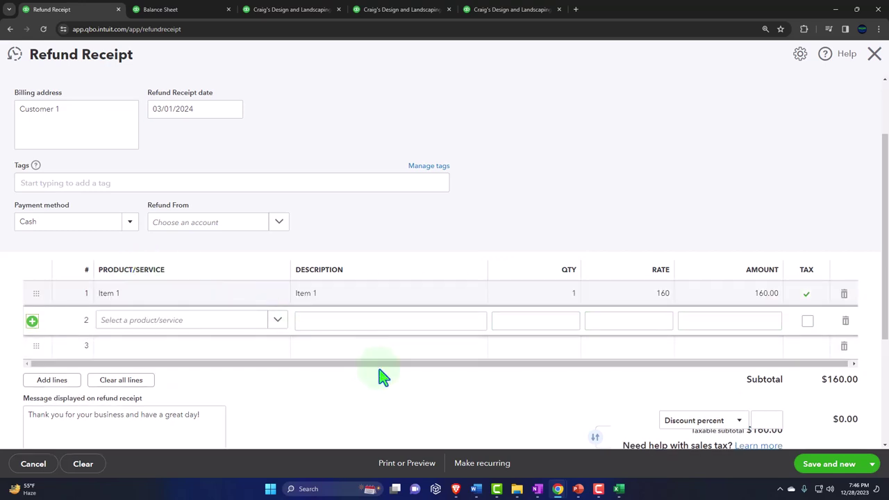
pyautogui.scroll(-2, 384, 377)
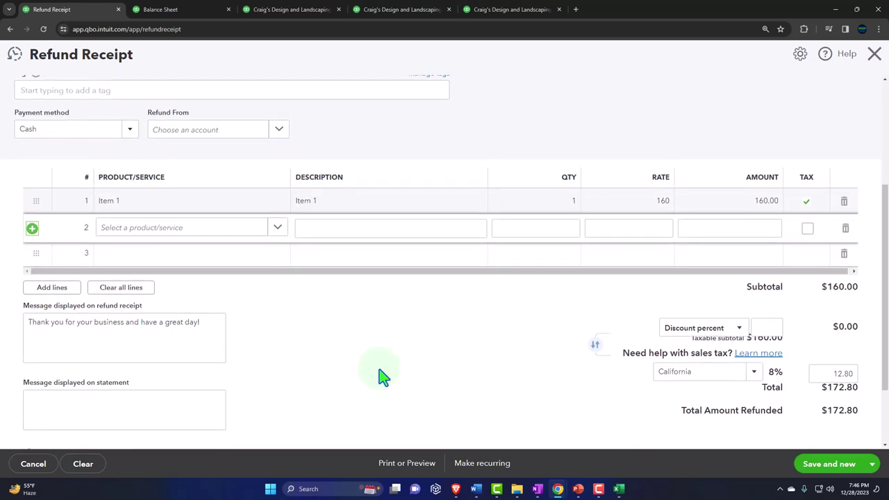
# - Switch to the Excel workbook and copy the worksheet columns A through H to a second set starting at J1
pyautogui.click(619, 489)
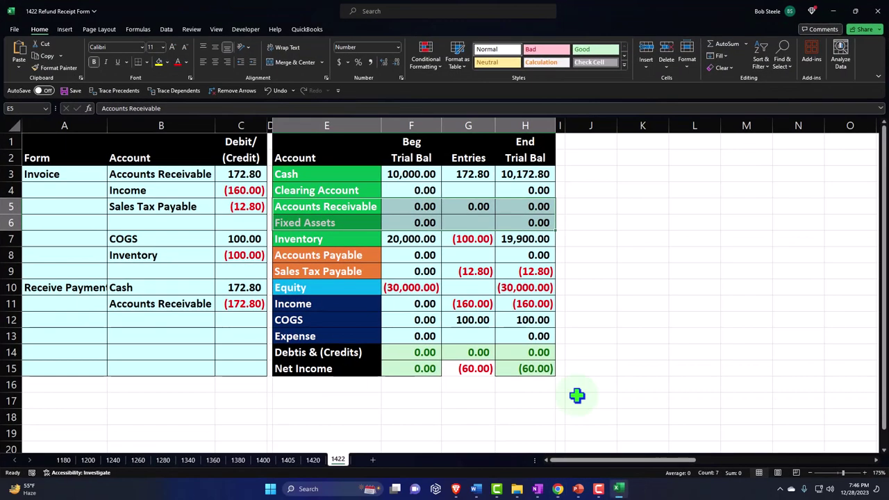
pyautogui.click(410, 317)
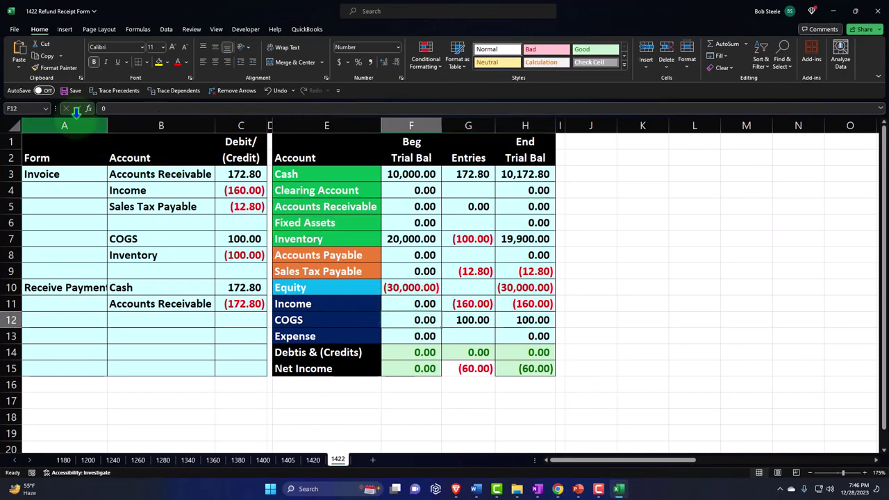
pyautogui.moveTo(70, 125); pyautogui.dragTo(531, 154)
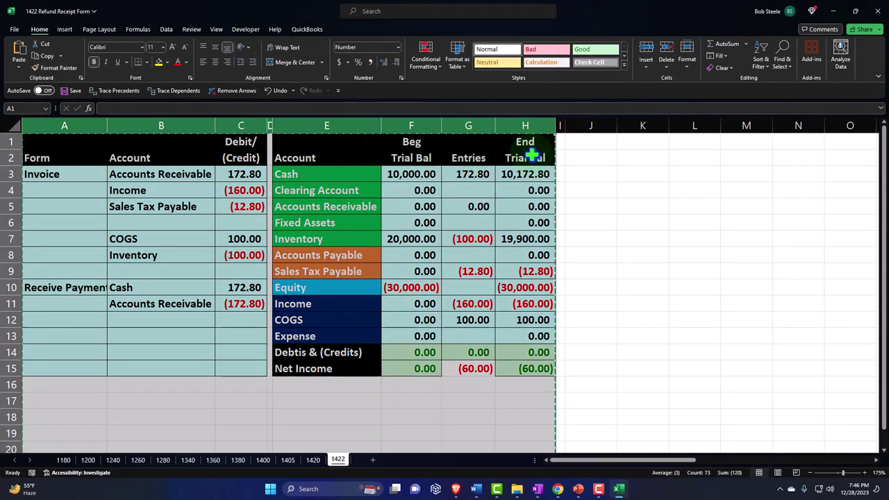
pyautogui.hotkey('ctrl', 'c')
pyautogui.click(595, 141)
pyautogui.hotkey('ctrl', 'v')
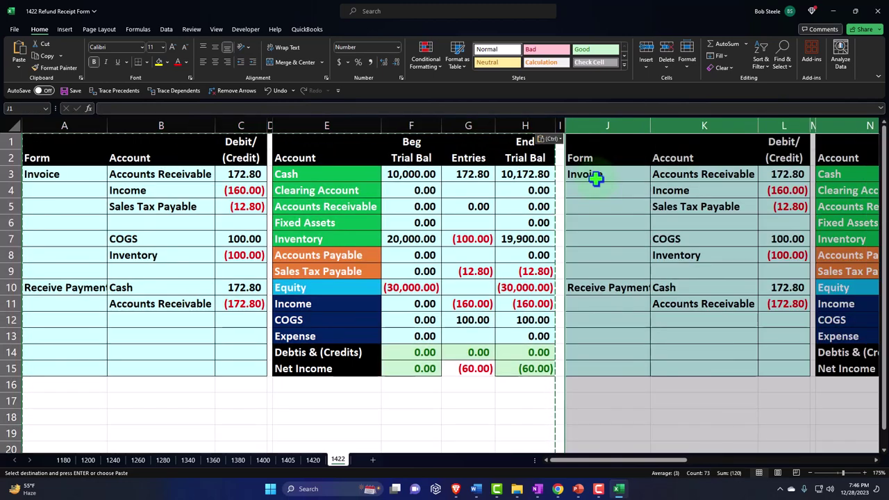
# - Paste the ending balances Q3:Q13 as values into the beginning balance column from O3, and clear the Entries in P3:P12
pyautogui.click(744, 365)
pyautogui.hscroll(3, 744, 365)
pyautogui.click(748, 362)
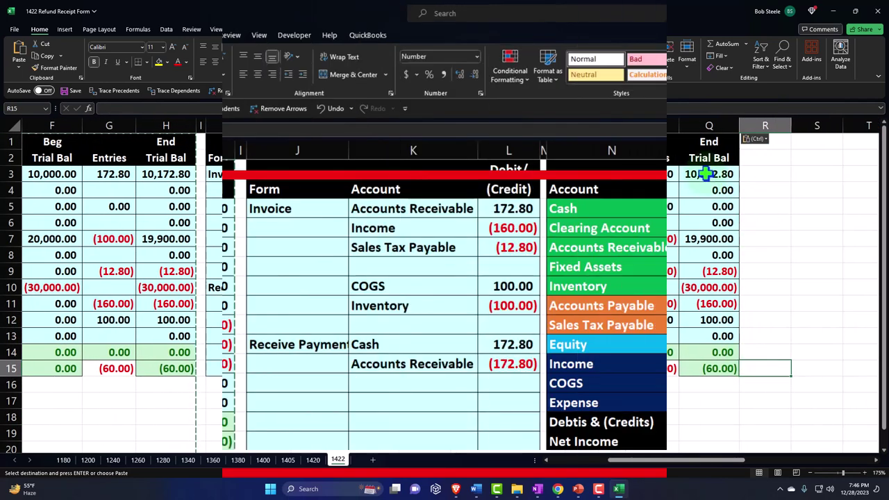
pyautogui.moveTo(711, 175); pyautogui.dragTo(711, 336)
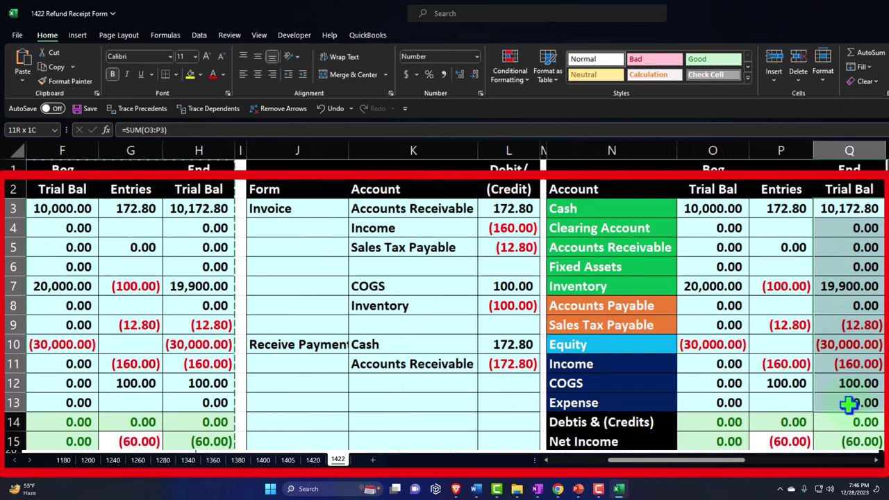
pyautogui.click(714, 207)
pyautogui.rightClick(717, 206)
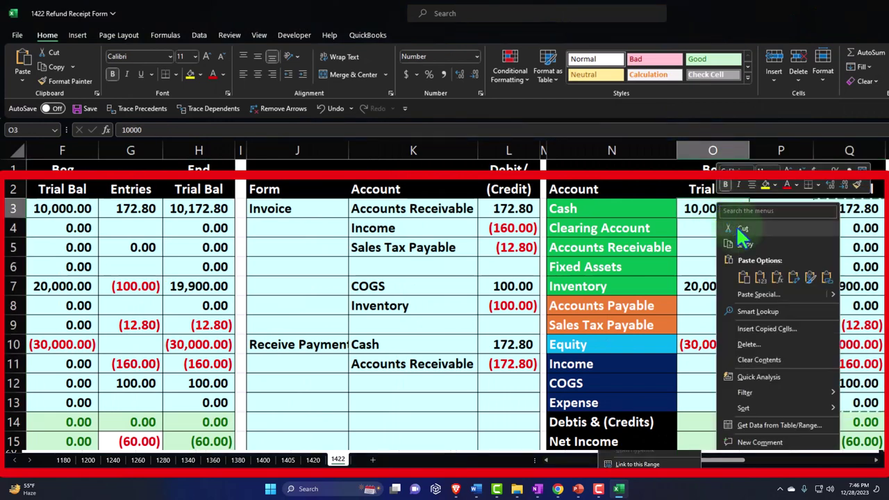
pyautogui.click(761, 278)
pyautogui.moveTo(790, 208); pyautogui.dragTo(780, 383)
pyautogui.press('Delete')
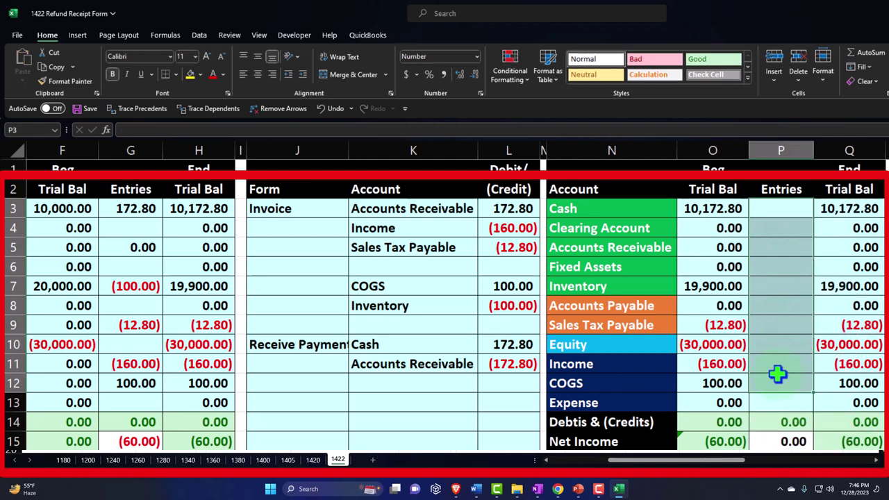
# - Close income into equity in the new beginning balances: set Equity O10 to -30060 and Income, COGS and Expense in O11:O13 to 0
pyautogui.moveTo(726, 351); pyautogui.dragTo(711, 407)
pyautogui.press('Delete')
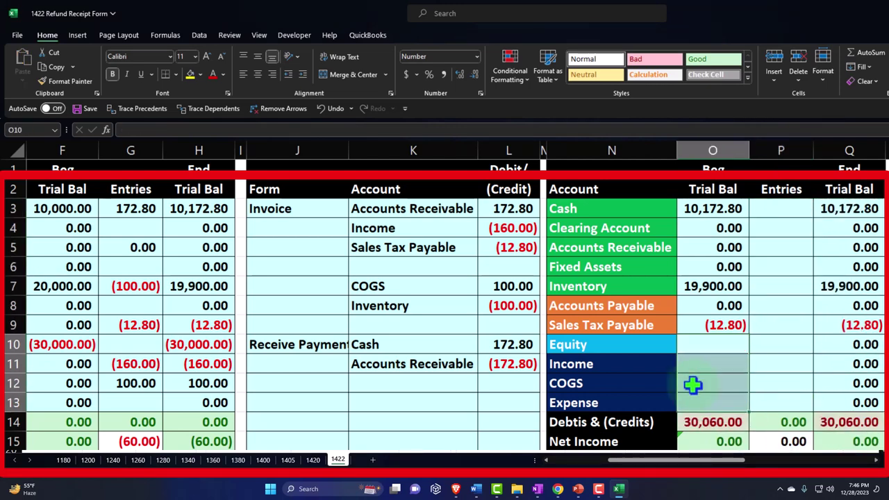
pyautogui.press('Down')
pyautogui.press('Up')
pyautogui.write('-')
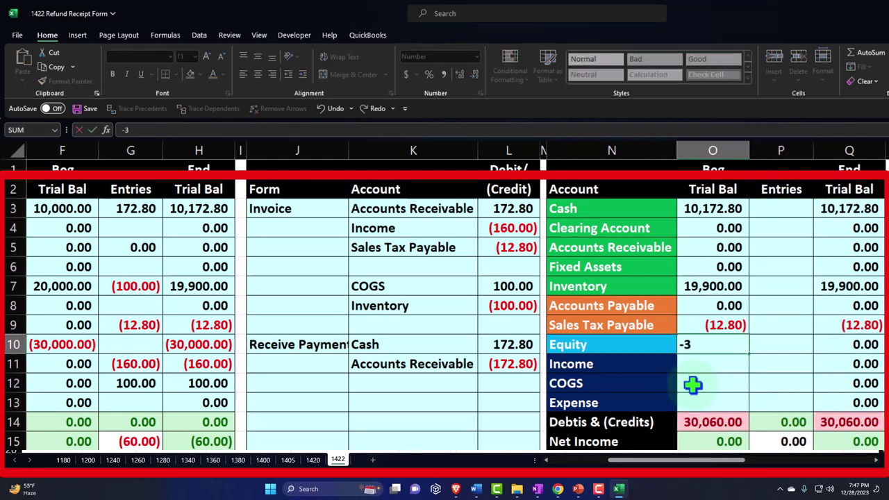
pyautogui.write('30060')
pyautogui.press('Return')
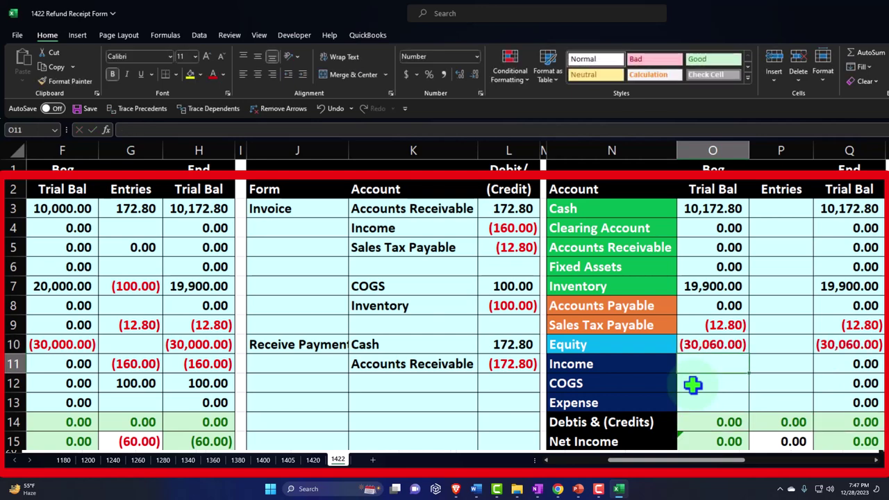
pyautogui.write('0')
pyautogui.press('Return')
pyautogui.write('0')
pyautogui.press('Return')
pyautogui.write('0')
pyautogui.press('Return')
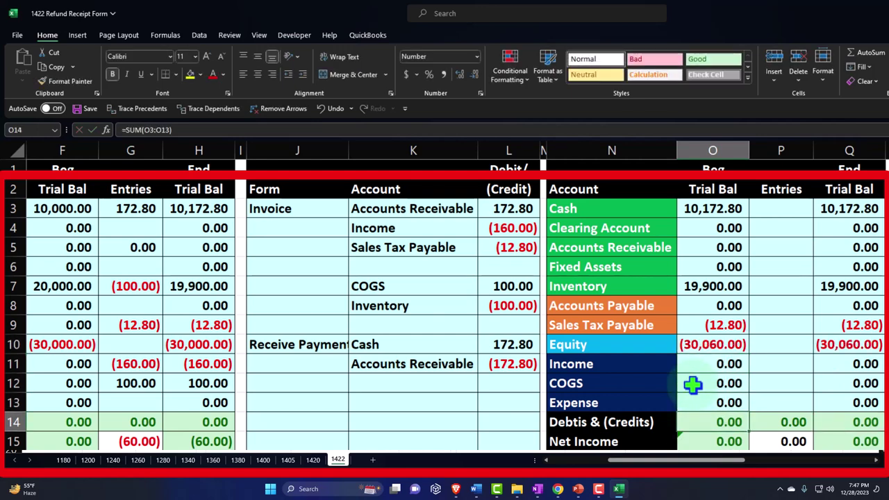
# - Enter Refund Receipt as the form name in J3 and clear the copied Receive Payment entry in rows 10 and 11
pyautogui.click(358, 229)
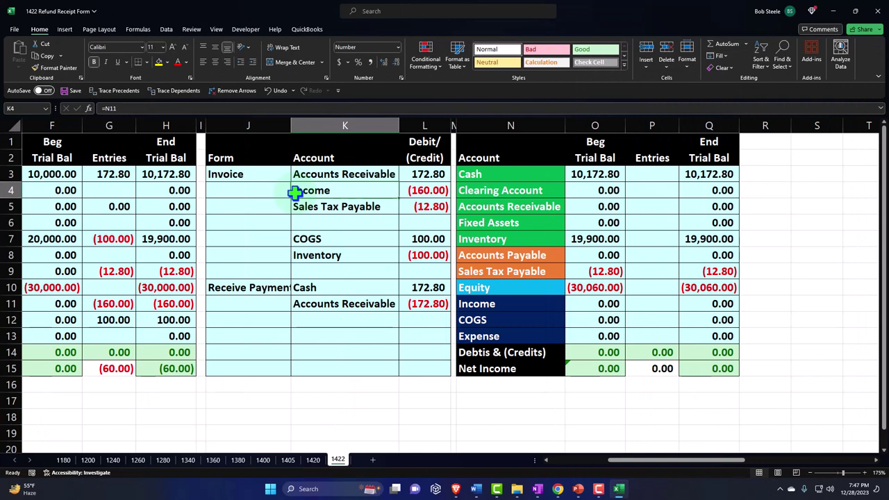
pyautogui.press('Left')
pyautogui.press('Left')
pyautogui.press('Left')
pyautogui.press('Left')
pyautogui.press('Left')
pyautogui.press('Left')
pyautogui.press('Left')
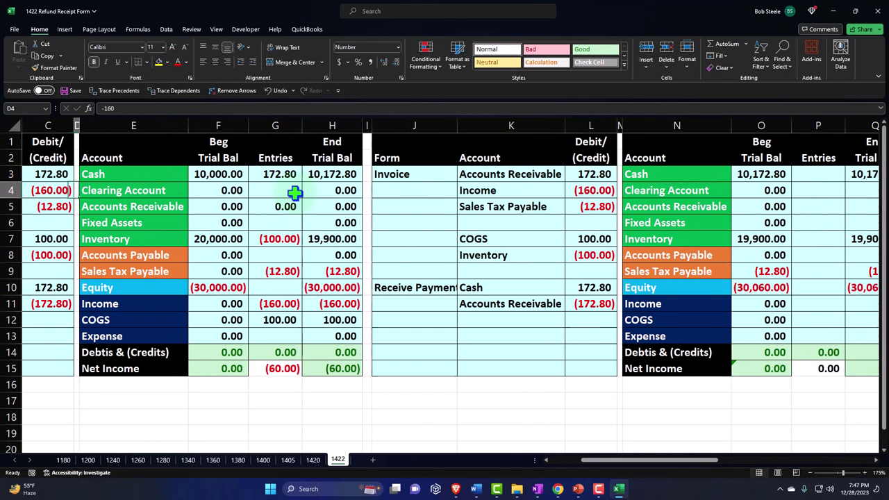
pyautogui.press('Right')
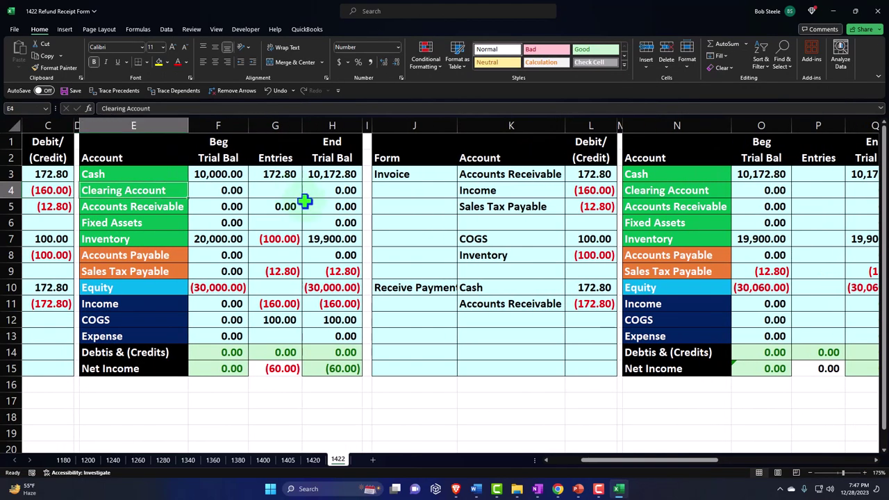
pyautogui.click(401, 172)
pyautogui.write('Re')
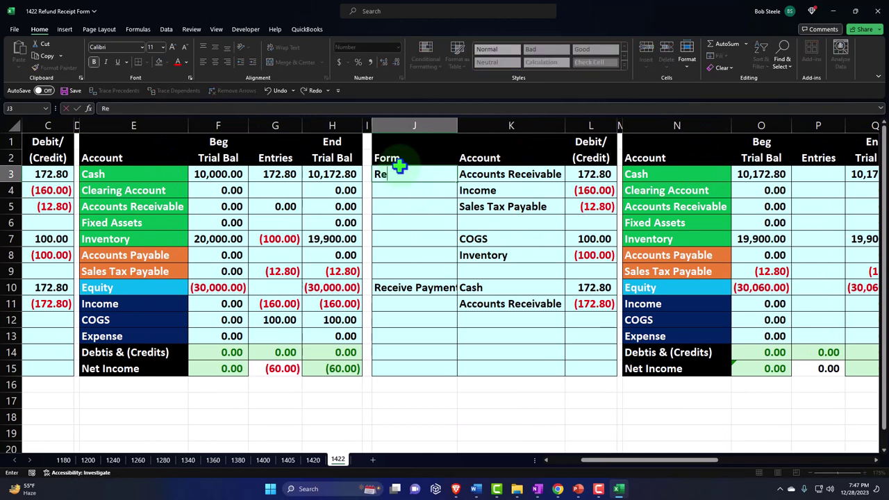
pyautogui.write('fund Receipt')
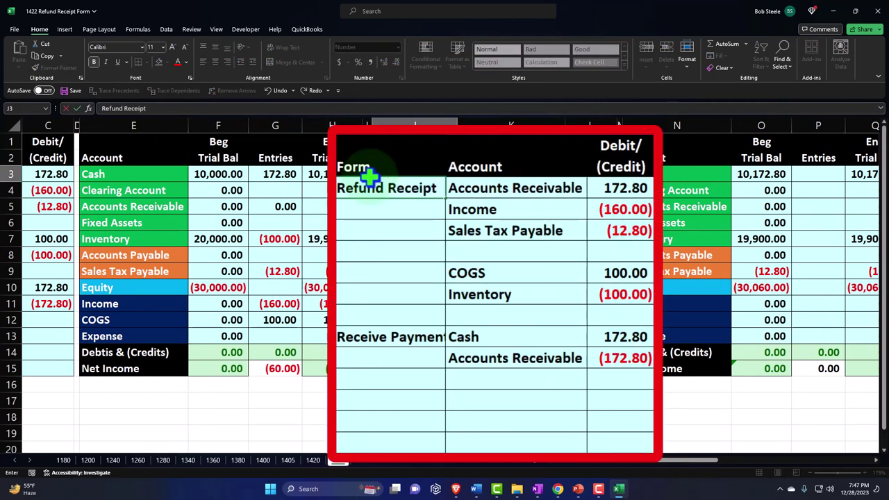
pyautogui.press('Return')
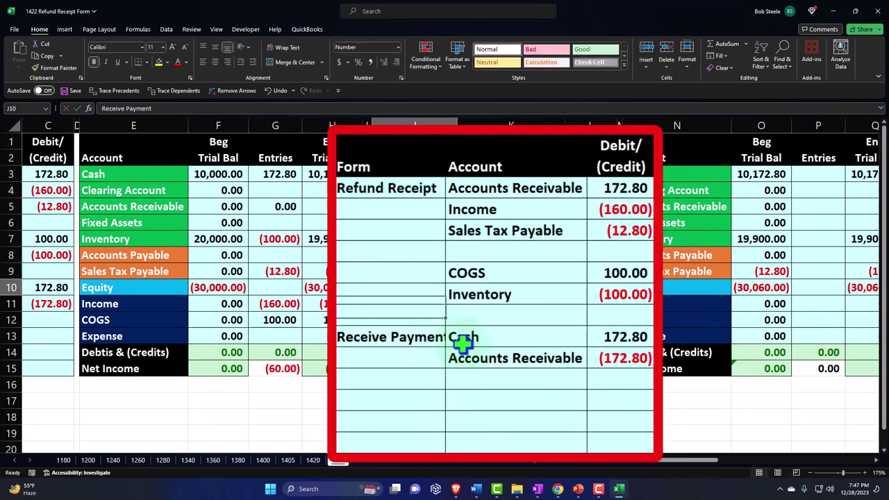
pyautogui.moveTo(444, 341); pyautogui.dragTo(603, 357)
pyautogui.press('Delete')
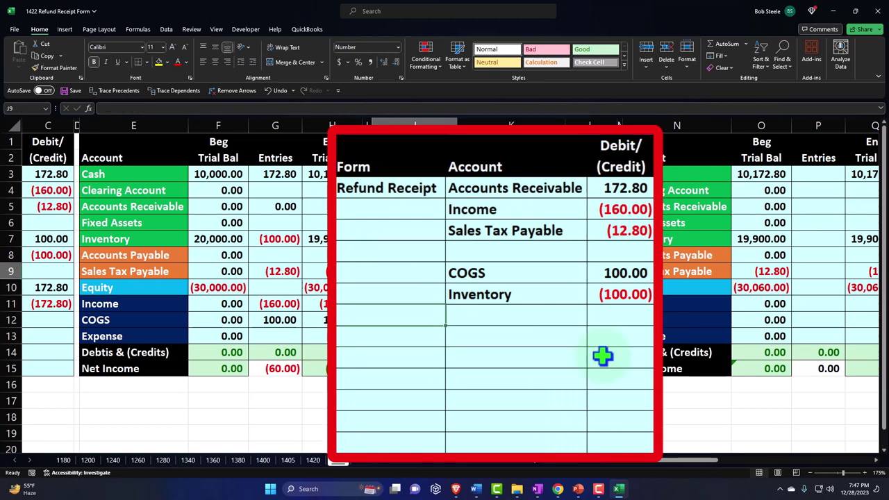
# - Reverse the invoice amount in L3 with a formula that takes the negative of C3
pyautogui.press('Home')
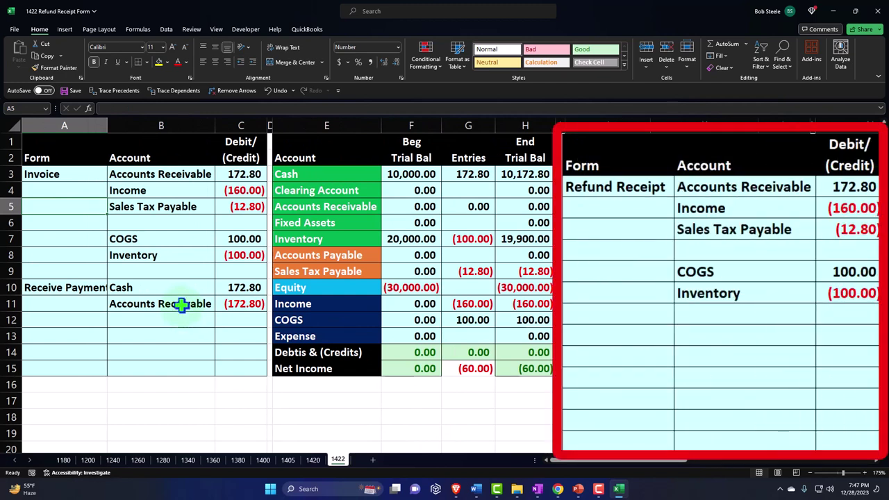
pyautogui.click(692, 187)
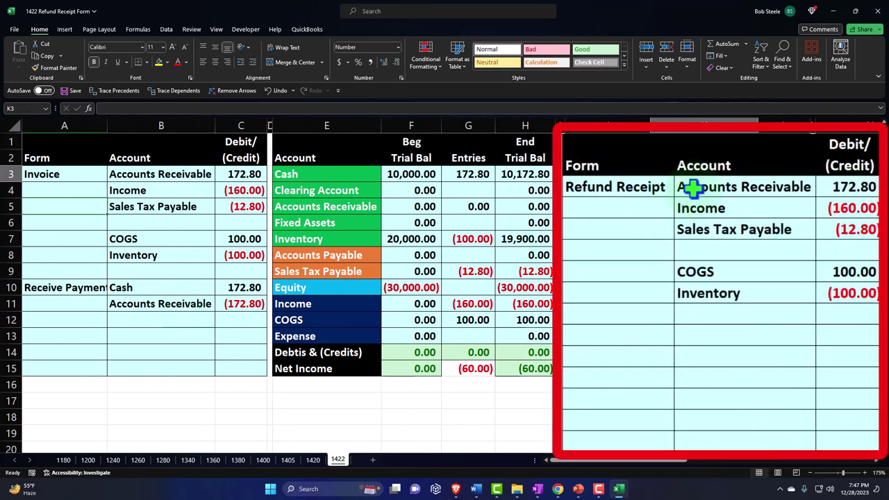
pyautogui.click(834, 180)
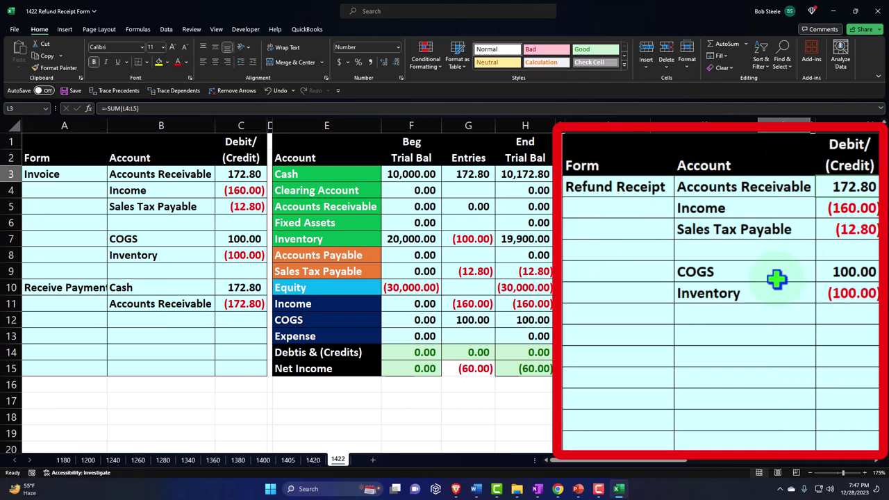
pyautogui.write('-')
pyautogui.press('Left')
pyautogui.press('Left')
pyautogui.press('Left')
pyautogui.press('Left')
pyautogui.press('Left')
pyautogui.press('Left')
pyautogui.press('Left')
pyautogui.press('Left')
pyautogui.press('Left')
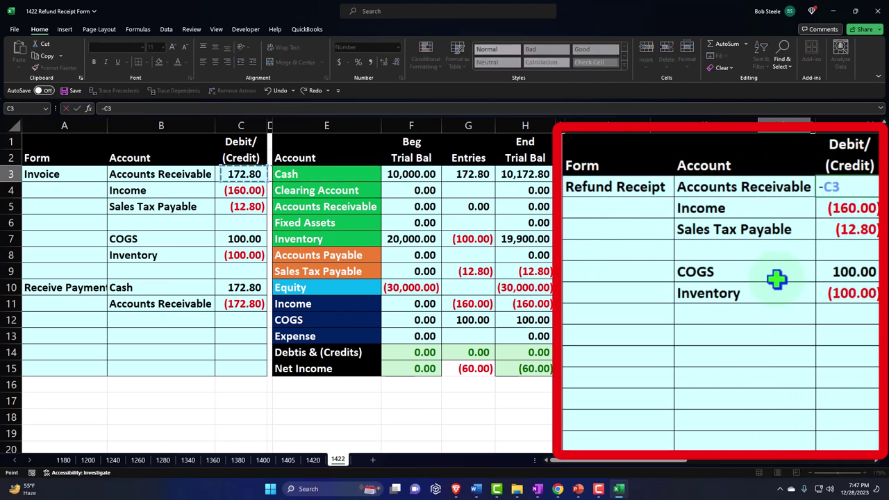
pyautogui.press('Return')
# - Fill the reversing formula from L3 down to L8 and clear it from the blank row's cell L6
pyautogui.click(868, 186)
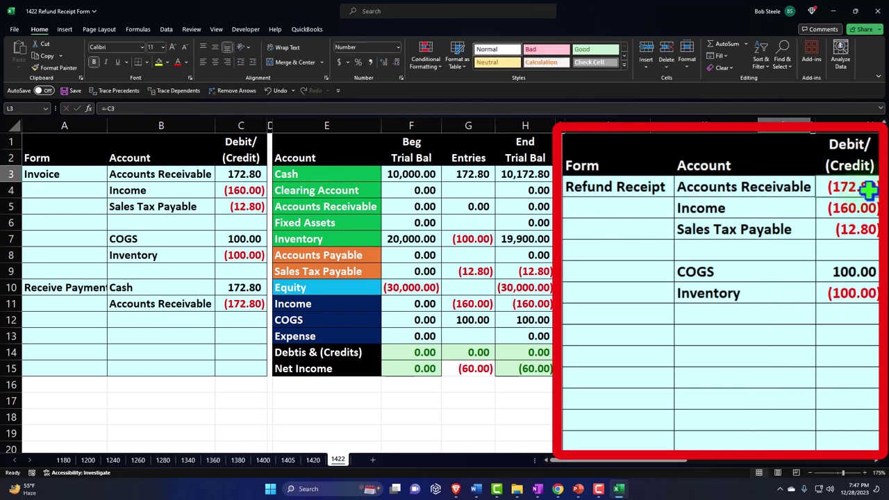
pyautogui.moveTo(878, 197); pyautogui.dragTo(872, 304)
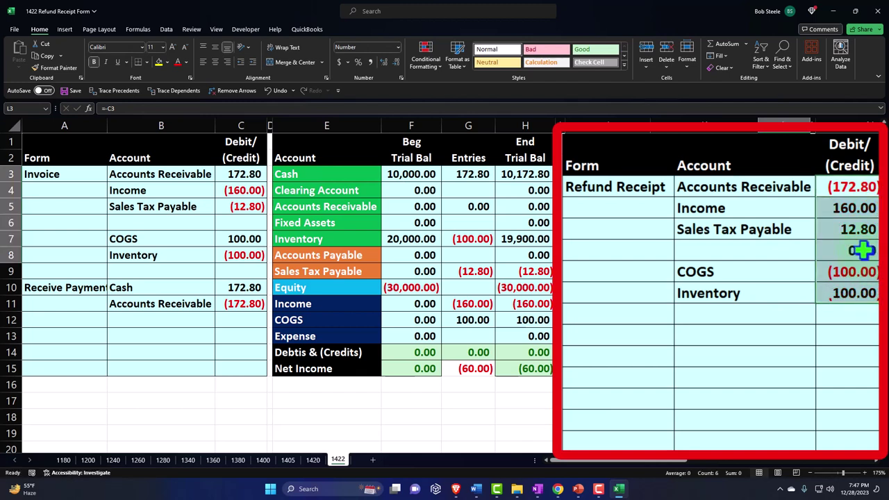
pyautogui.click(862, 250)
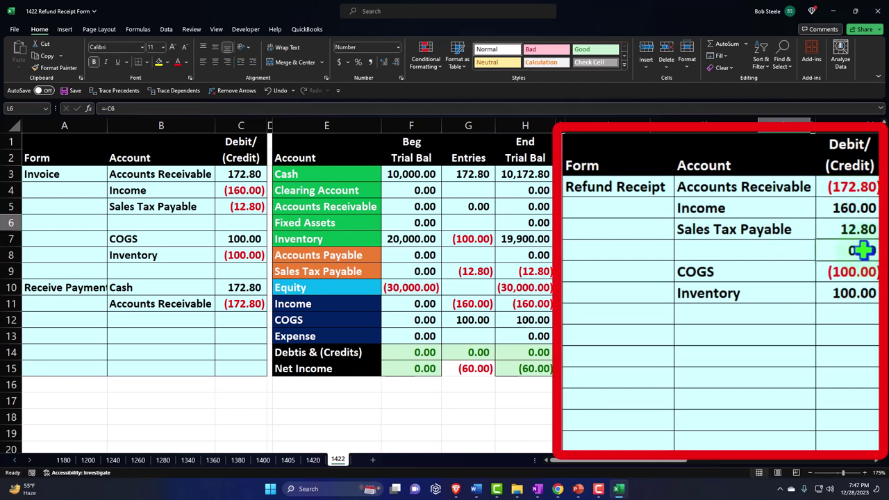
pyautogui.click(765, 230)
# - Highlight the refund entry's first account K3 in yellow and link it to Cash with =N3
pyautogui.click(732, 187)
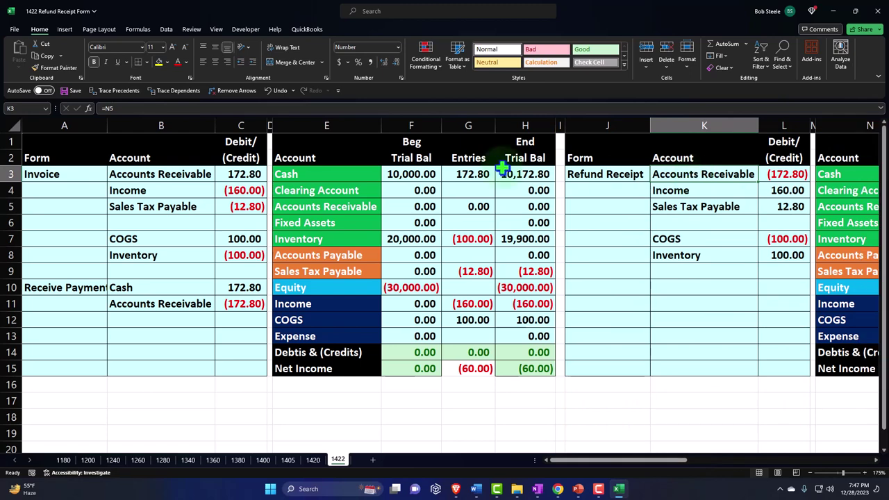
pyautogui.click(159, 62)
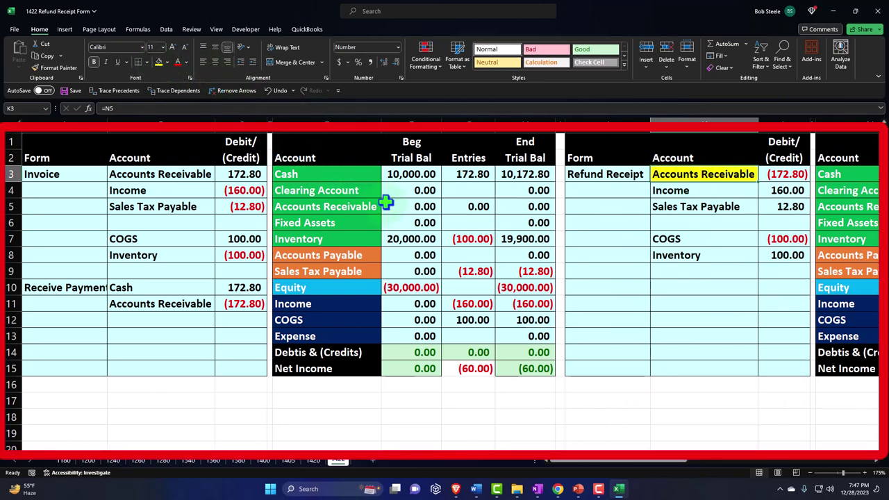
pyautogui.write('=n3')
pyautogui.press('Return')
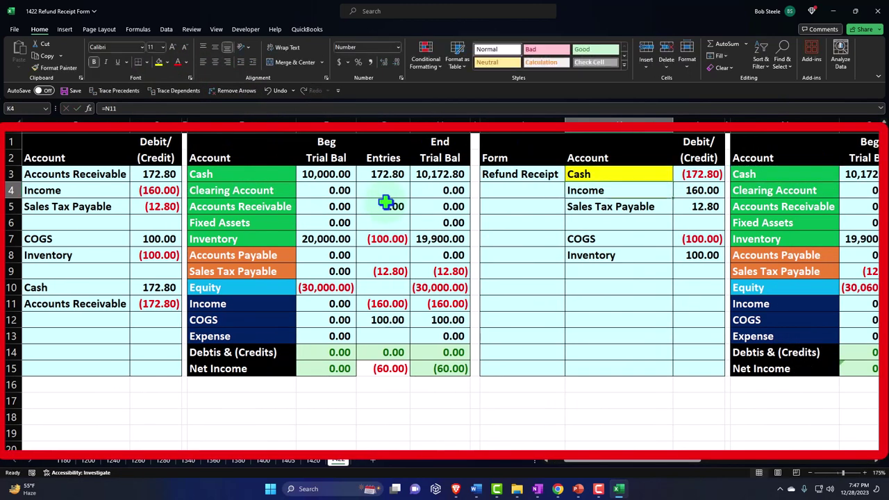
# - Highlight the refund entry's Income account in K4 in yellow
pyautogui.press('Home')
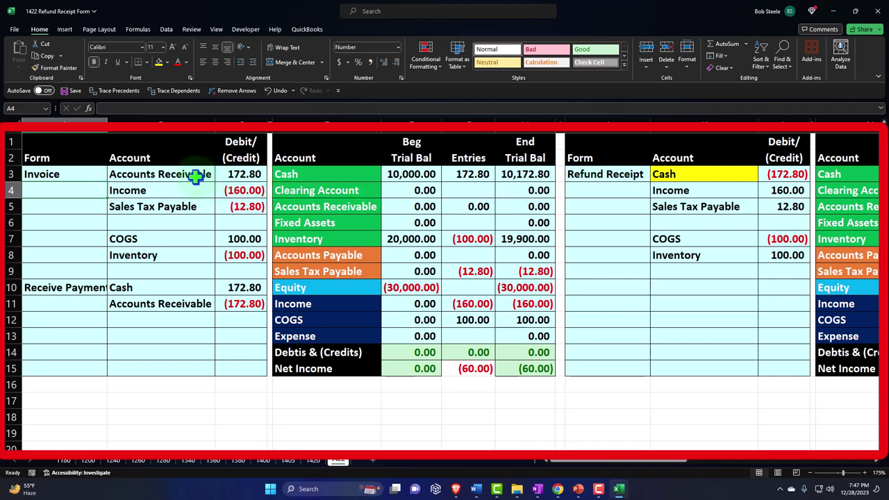
pyautogui.click(665, 175)
pyautogui.press('Right')
pyautogui.press('Right')
pyautogui.press('Right')
pyautogui.press('Right')
pyautogui.press('Right')
pyautogui.press('Right')
pyautogui.press('Right')
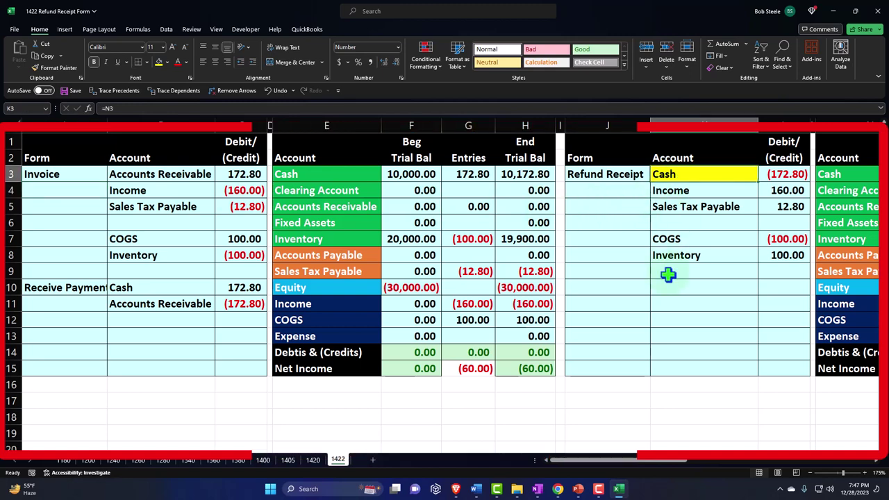
pyautogui.press('Right')
pyautogui.press('Right')
pyautogui.press('Right')
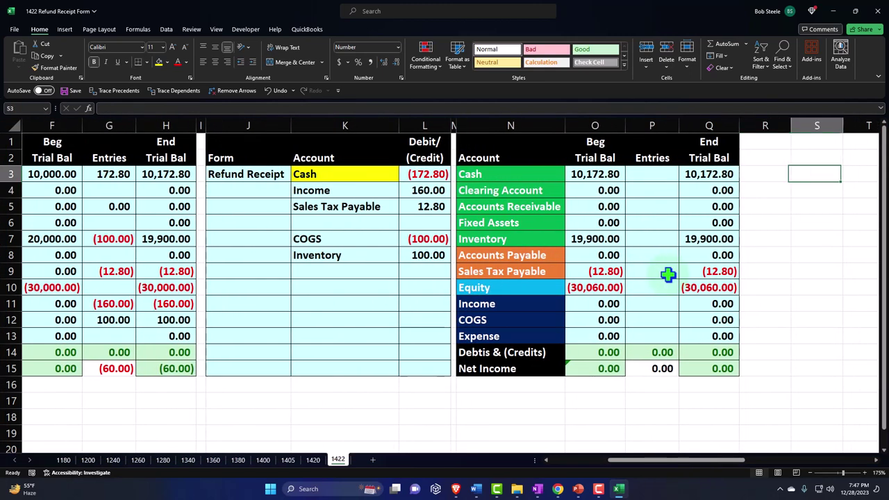
pyautogui.click(292, 250)
pyautogui.click(207, 81)
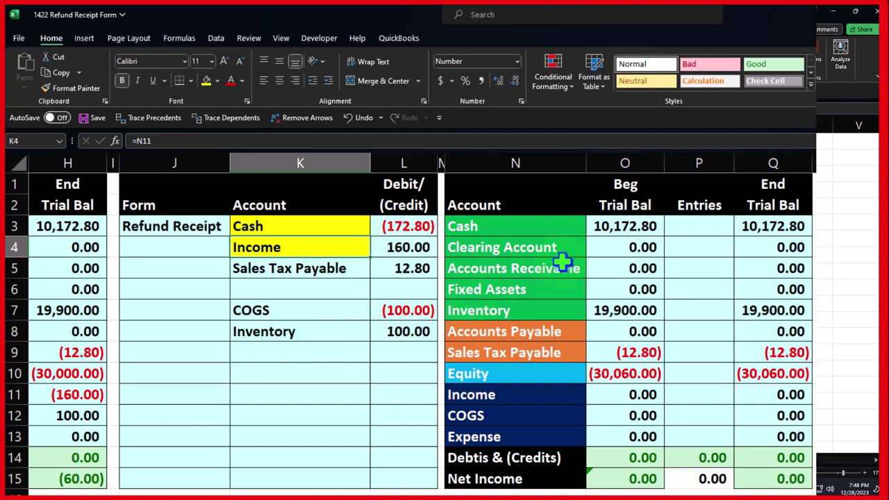
# - Post the refund's cash amount to the Cash entry P3 by linking it to L3
pyautogui.click(693, 232)
pyautogui.write('=')
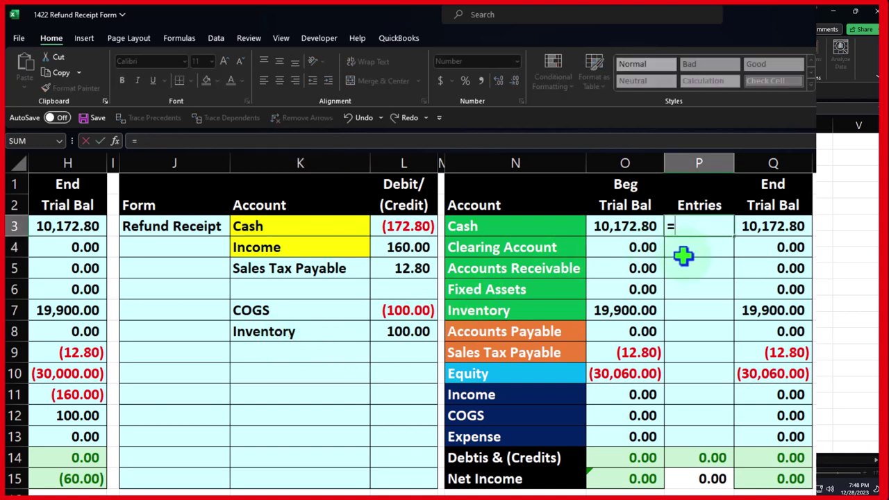
pyautogui.press('Left')
pyautogui.press('Left')
pyautogui.press('Left')
pyautogui.press('Left')
pyautogui.press('Return')
# - Post the refund's income amount to the Income entry P11 by linking it to L4
pyautogui.press('Return')
pyautogui.press('Down')
pyautogui.press('Down')
pyautogui.press('Down')
pyautogui.press('Down')
pyautogui.press('Down')
pyautogui.press('Down')
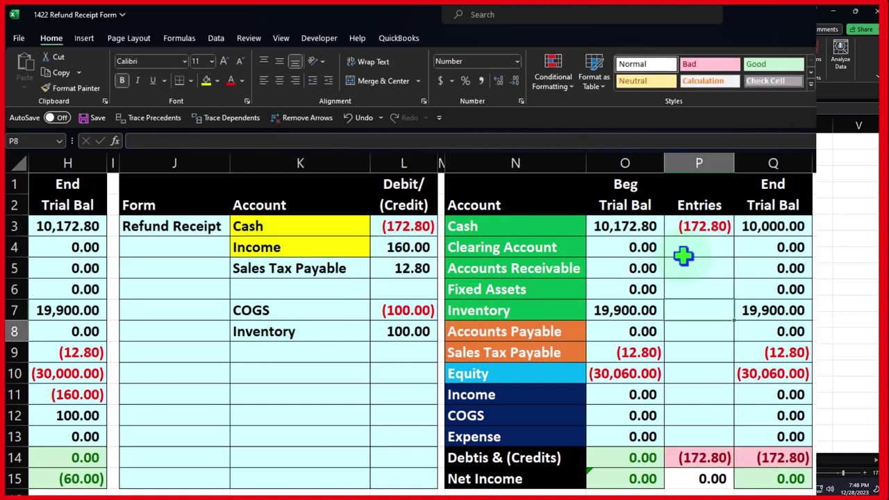
pyautogui.write('=')
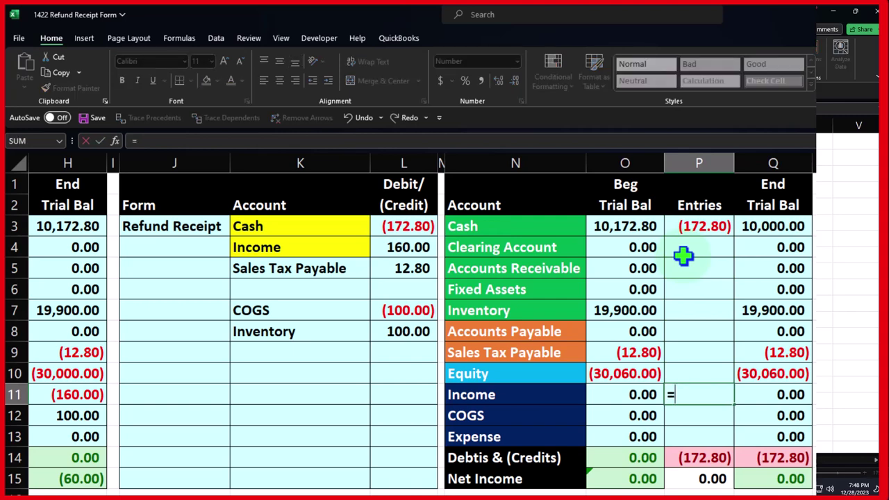
pyautogui.press('Left')
pyautogui.press('Left')
pyautogui.press('Left')
pyautogui.press('Left')
pyautogui.press('Up')
pyautogui.press('Up')
pyautogui.press('Up')
pyautogui.press('Up')
pyautogui.press('Up')
pyautogui.press('Up')
pyautogui.press('Up')
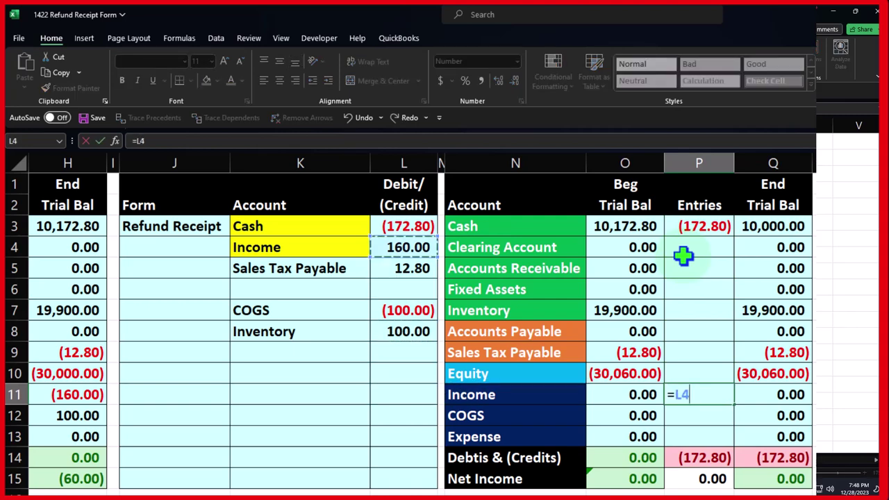
pyautogui.press('Return')
# - Post the refund's sales tax to the Sales Tax Payable entry P9 by linking it to L5
pyautogui.press('Up')
pyautogui.press('Up')
pyautogui.press('Up')
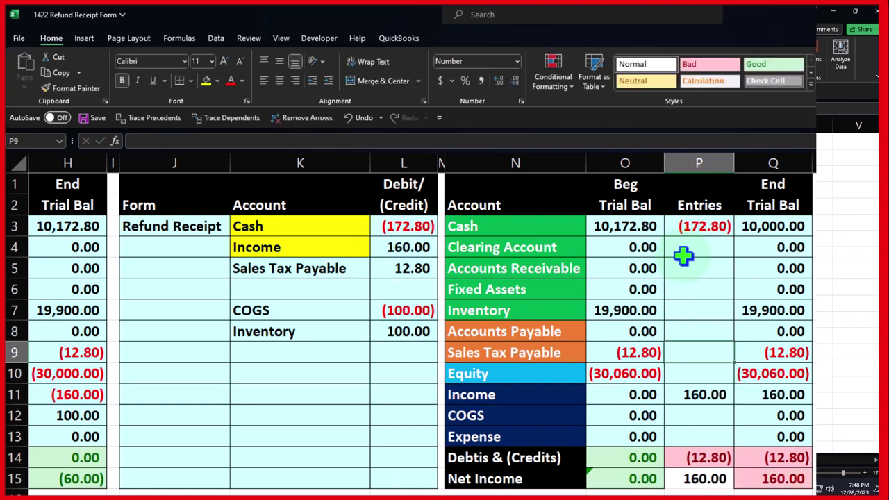
pyautogui.write('=')
pyautogui.press('Left')
pyautogui.press('Left')
pyautogui.press('Left')
pyautogui.press('Up')
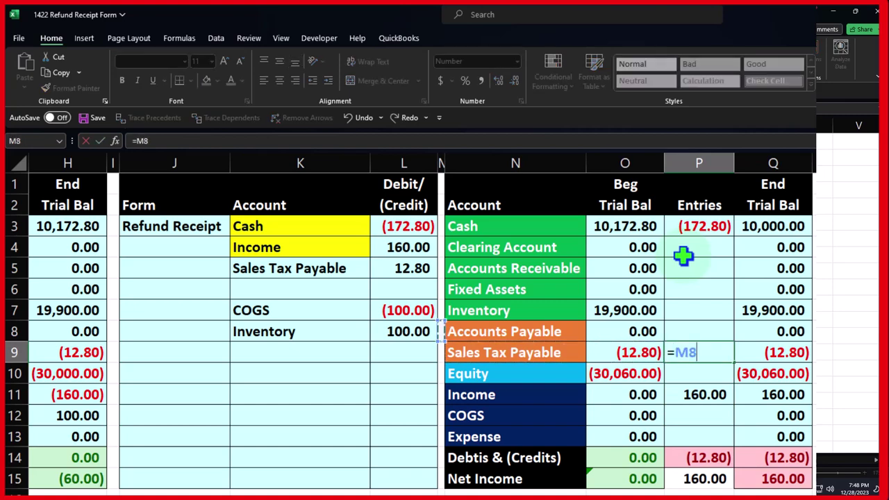
pyautogui.press('Left')
pyautogui.press('Return')
# - Post the refund's cost of goods sold to the COGS entry P12 by linking it to L7, and check the ending net income
pyautogui.press('Down')
pyautogui.press('Down')
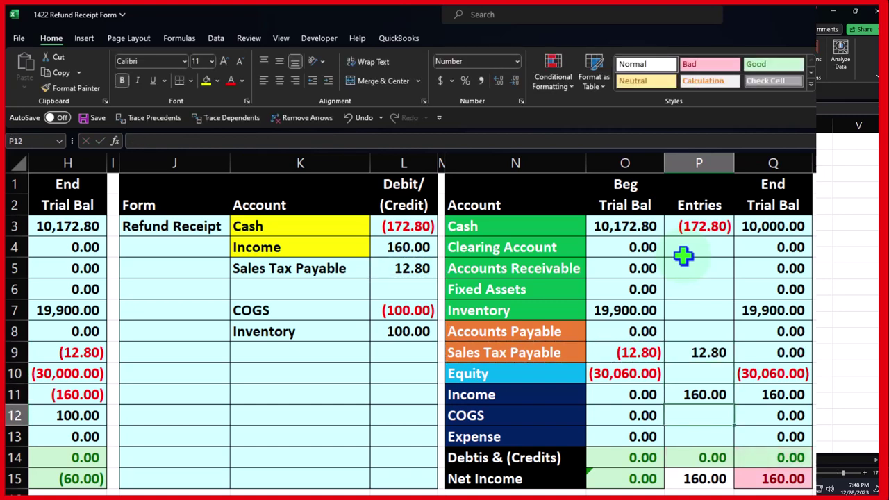
pyautogui.write('+')
pyautogui.press('Left')
pyautogui.press('Left')
pyautogui.press('Left')
pyautogui.press('Left')
pyautogui.press('Up')
pyautogui.press('Up')
pyautogui.press('Up')
pyautogui.press('Up')
pyautogui.press('Up')
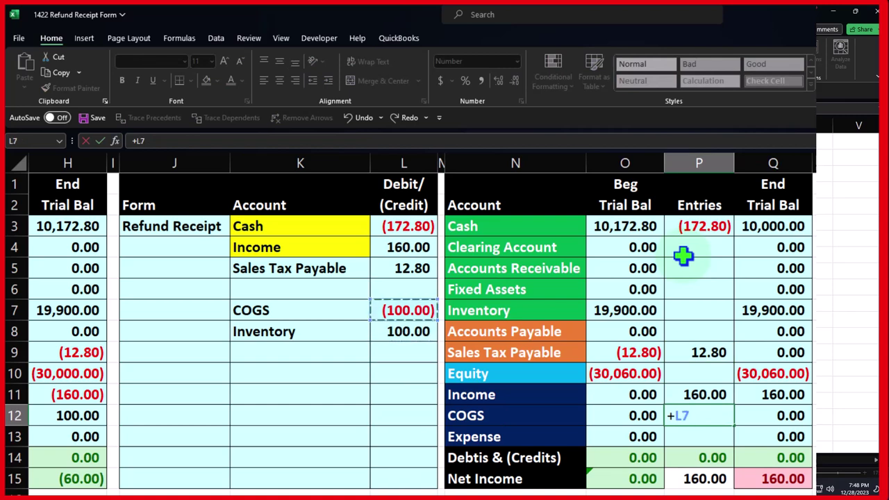
pyautogui.press('Return')
pyautogui.click(800, 477)
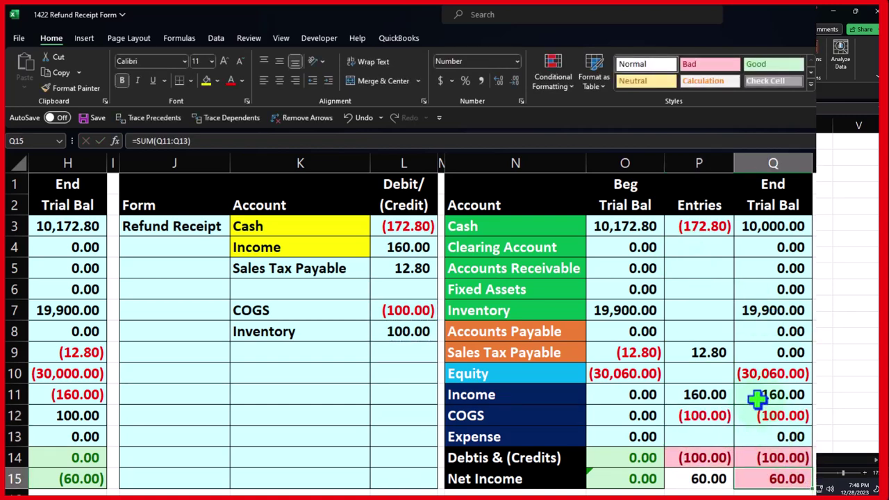
# - Post the returned inventory amount to the Inventory entry P7 by linking it to L8, and review the COGS and Inventory lines
pyautogui.click(699, 307)
pyautogui.write('+')
pyautogui.press('Left')
pyautogui.press('Left')
pyautogui.press('Left')
pyautogui.press('Left')
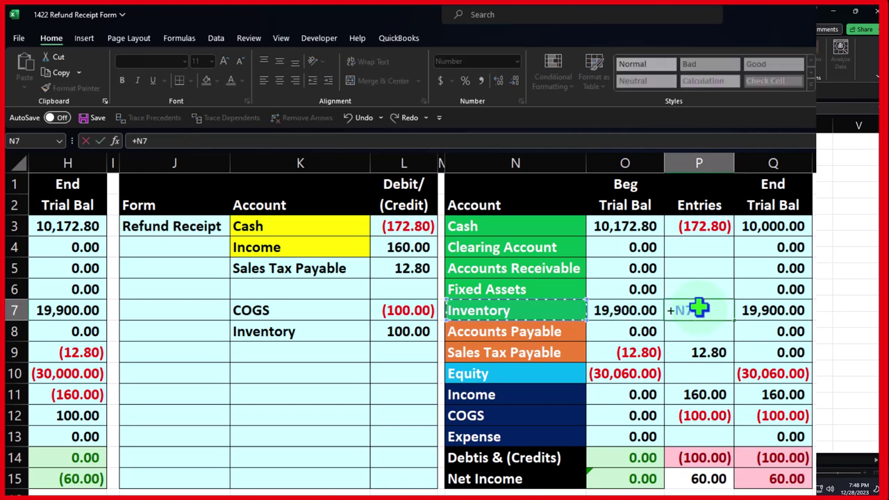
pyautogui.press('Down')
pyautogui.press('Return')
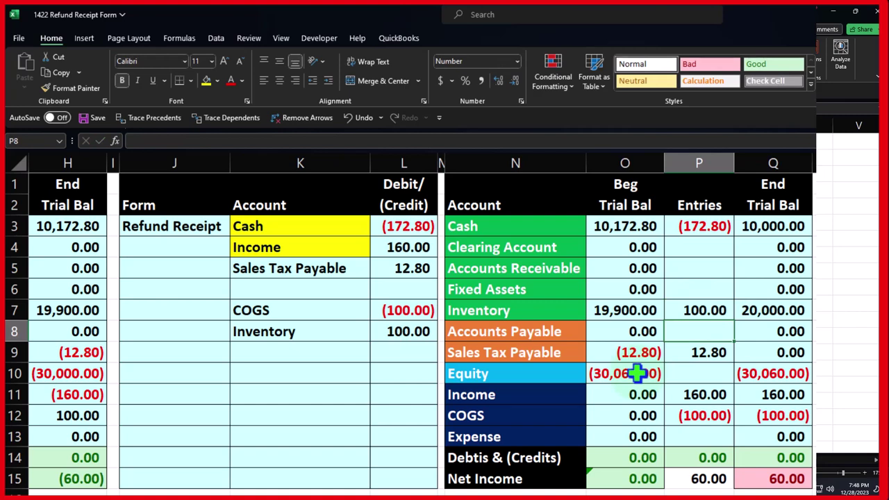
pyautogui.moveTo(294, 312); pyautogui.dragTo(377, 330)
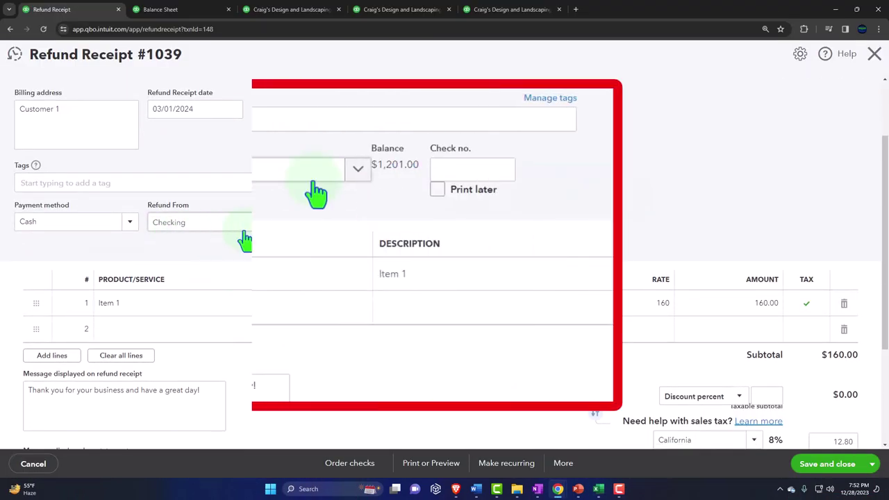
# - Switch to the refund receipt in QuickBooks Online and review its Refund From account and check number field
pyautogui.click(353, 178)
pyautogui.click(275, 236)
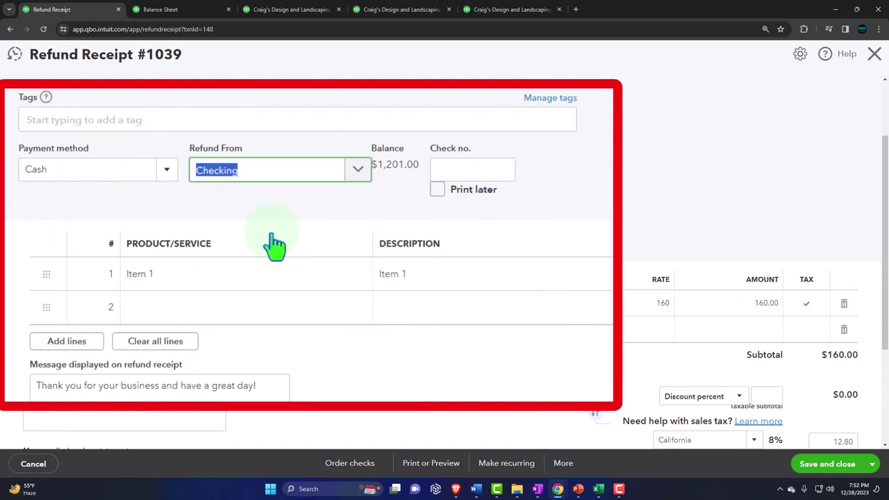
pyautogui.click(461, 171)
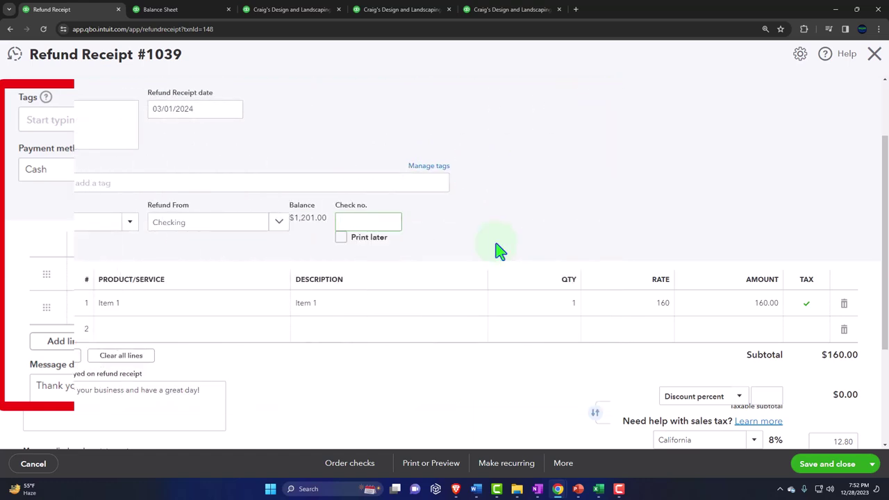
# - Save and close the refund receipt, and rerun the 2024 Balance Sheet
pyautogui.scroll(-3, 500, 250)
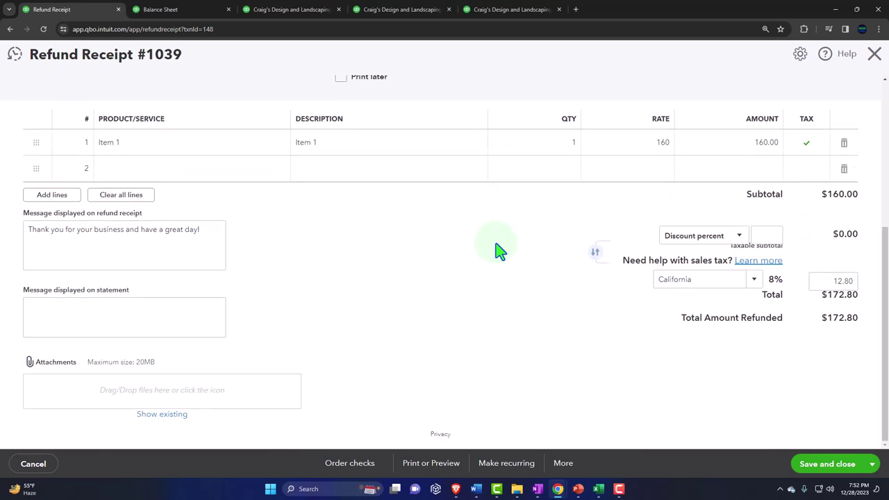
pyautogui.click(851, 469)
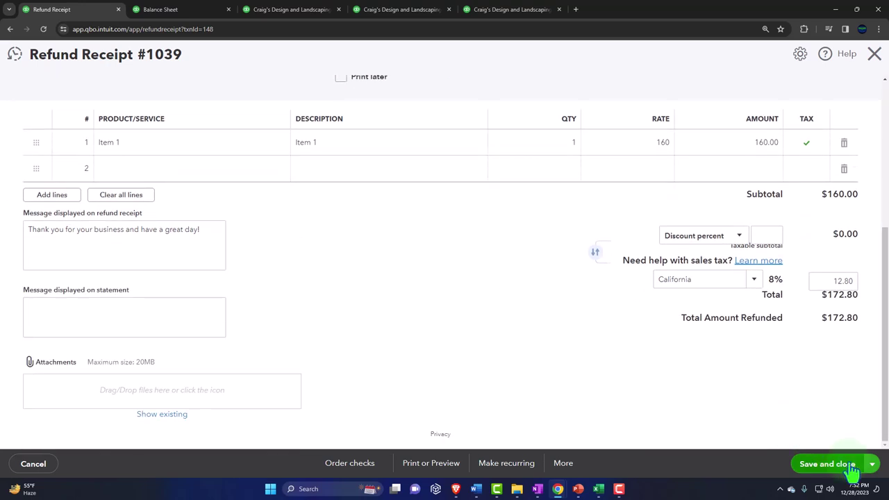
pyautogui.hotkey('ctrl', 'Tab')
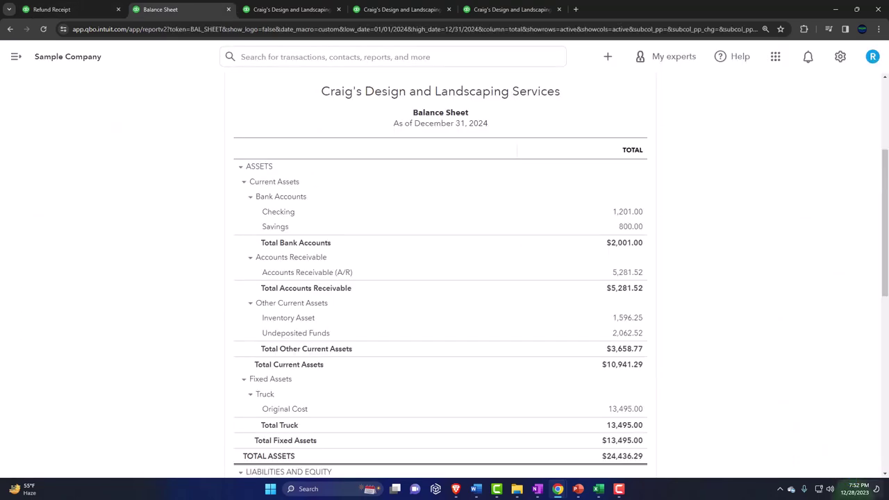
pyautogui.scroll(1, 741, 379)
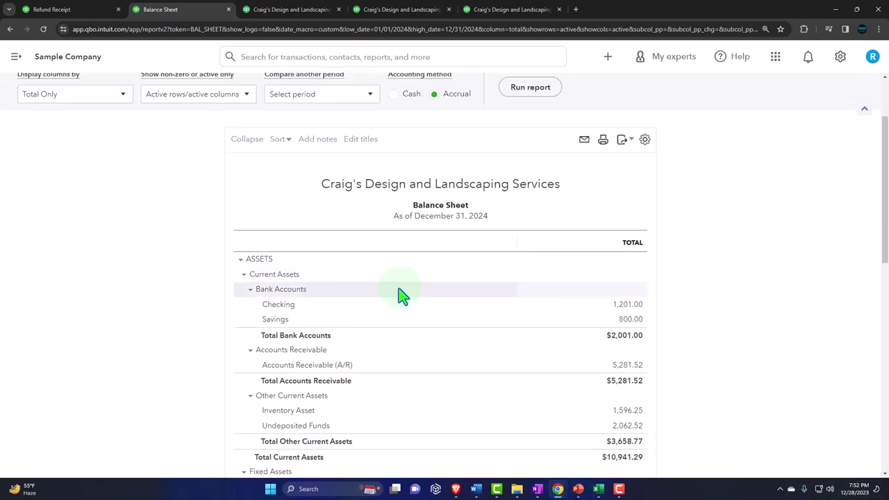
pyautogui.scroll(3, 397, 293)
pyautogui.click(522, 196)
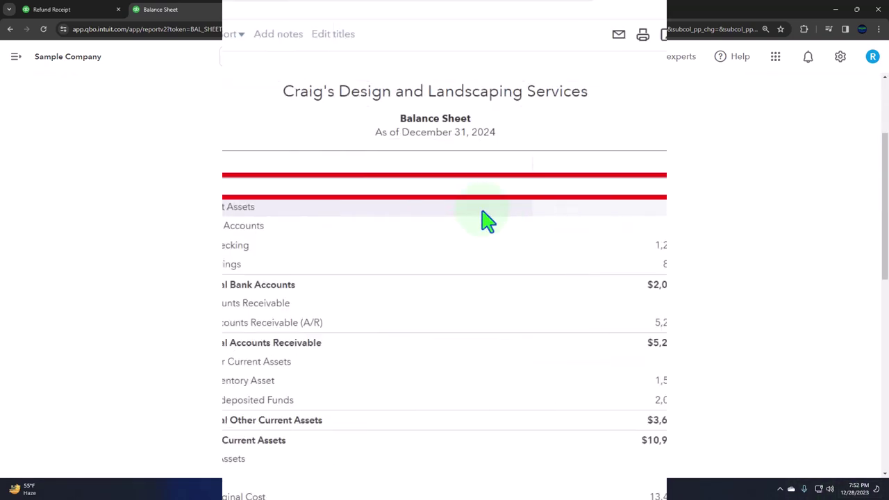
# - Review the Checking account's transactions from the Balance Sheet, inspect the refund receipt's source form, and return to the report
pyautogui.click(628, 224)
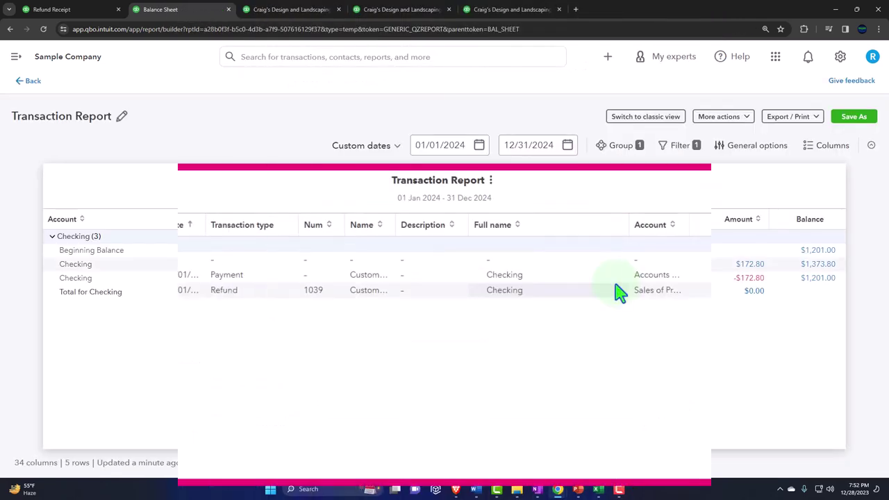
pyautogui.click(225, 291)
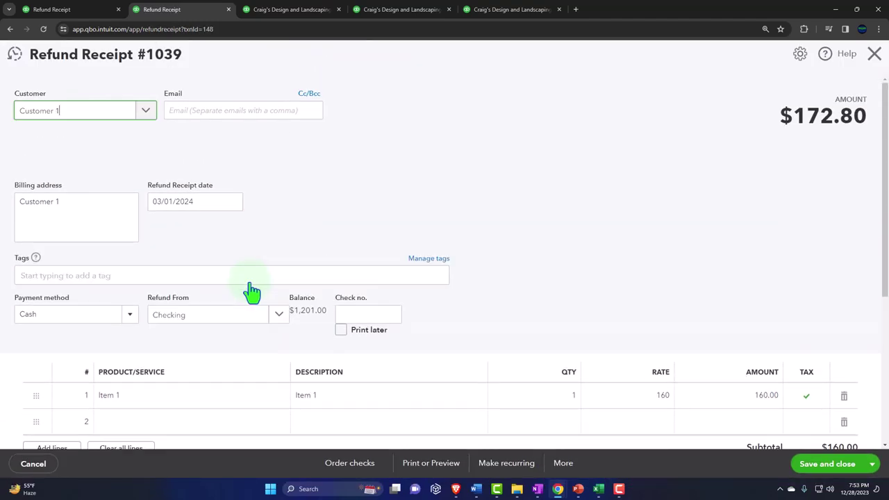
pyautogui.scroll(-2, 307, 293)
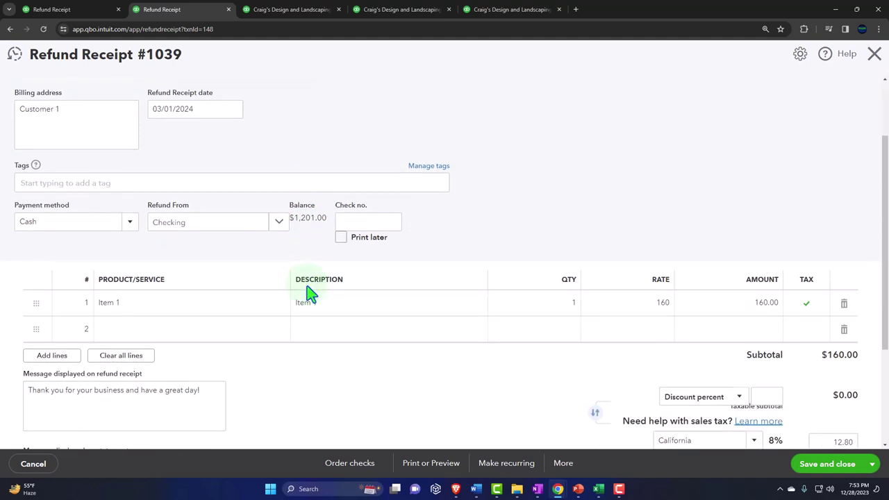
pyautogui.click(875, 54)
pyautogui.click(31, 80)
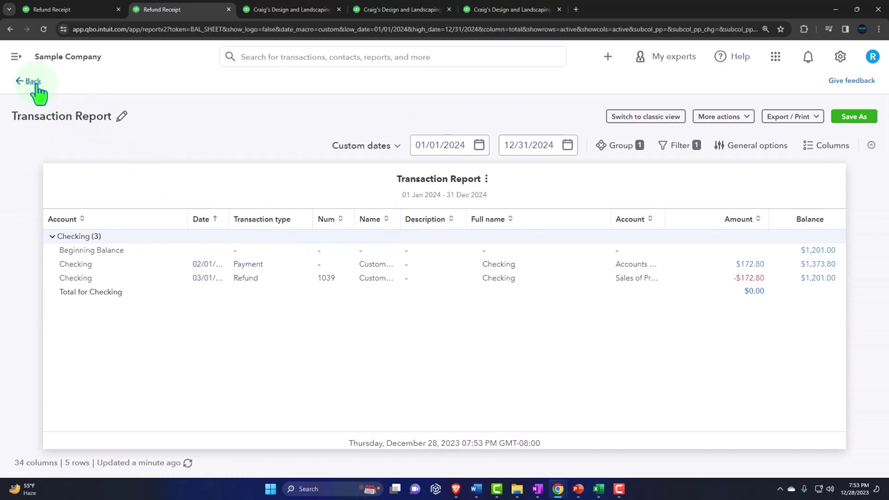
pyautogui.scroll(-3, 209, 149)
# - Rerun the 2024 Profit and Loss report with its columns displayed by Months
pyautogui.click(287, 10)
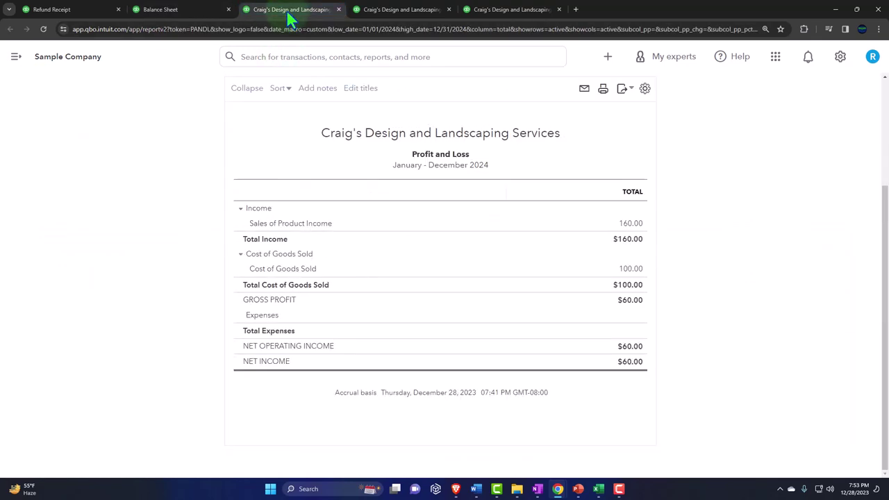
pyautogui.scroll(3, 271, 238)
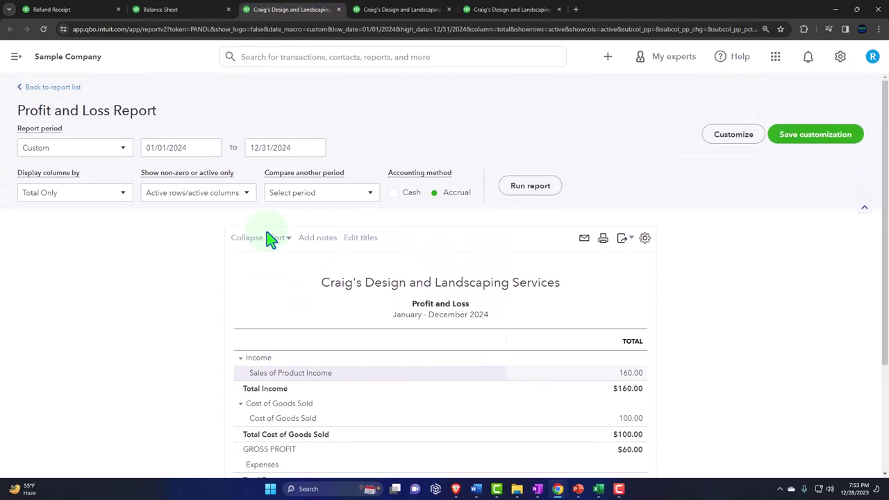
pyautogui.click(118, 192)
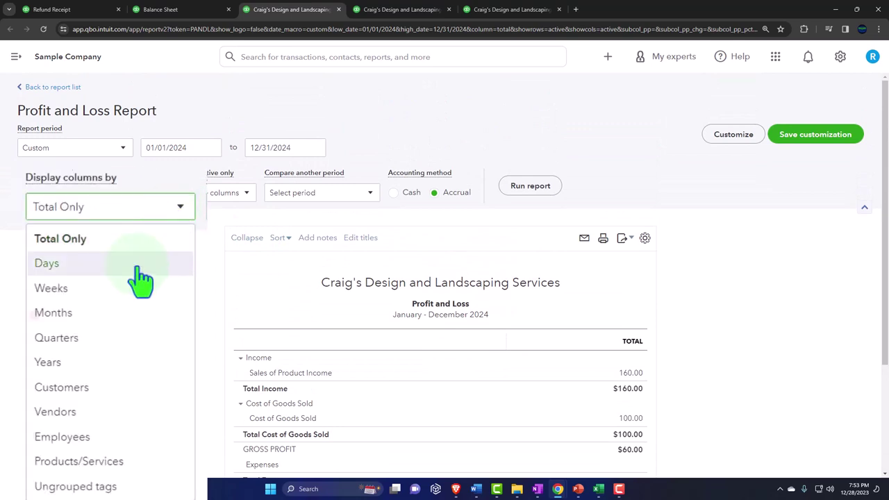
pyautogui.click(70, 262)
pyautogui.click(520, 186)
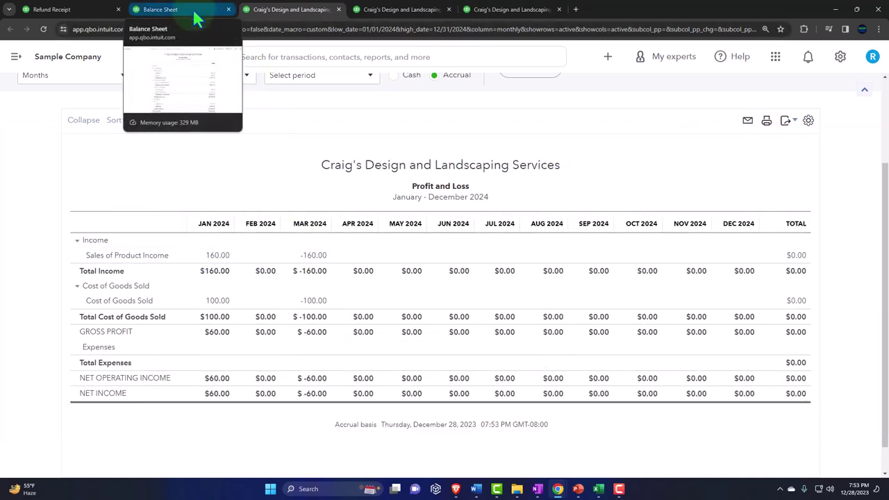
# - Look up the transaction detail of Board of Equalization Payable from the Balance Sheet and return to the report
pyautogui.click(196, 15)
pyautogui.scroll(-3, 278, 301)
pyautogui.scroll(-2, 238, 279)
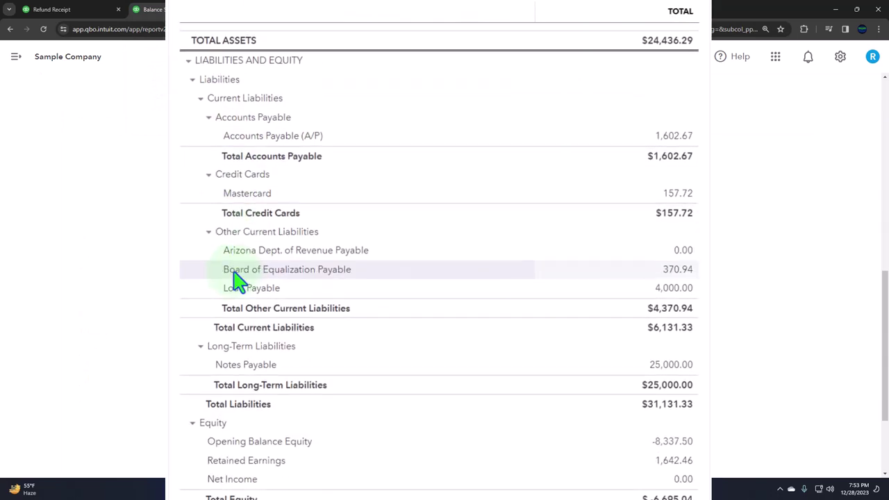
pyautogui.click(685, 270)
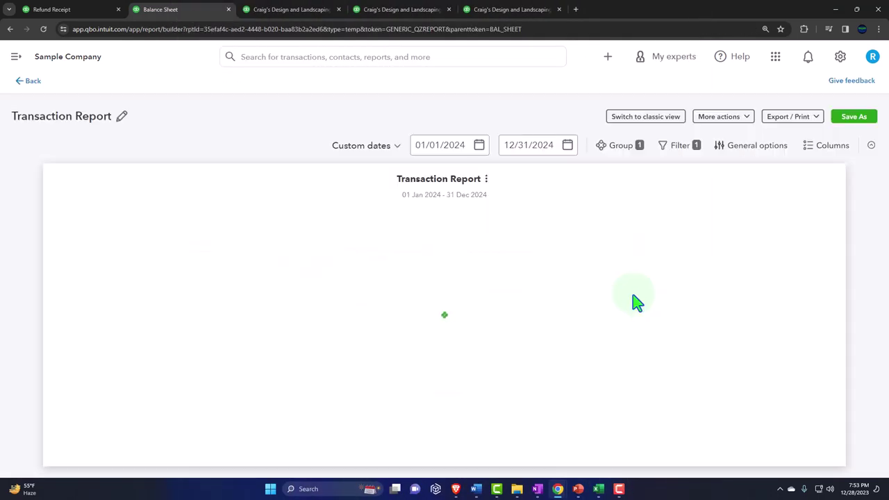
pyautogui.click(32, 83)
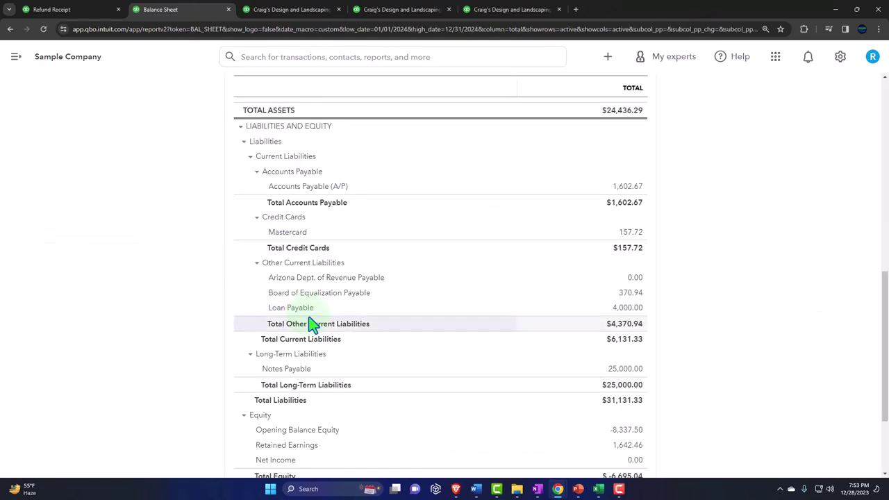
# - Review the invoice and refund entries in the Inventory Asset transaction detail and return to the Balance Sheet
pyautogui.scroll(3, 284, 314)
pyautogui.scroll(3, 285, 314)
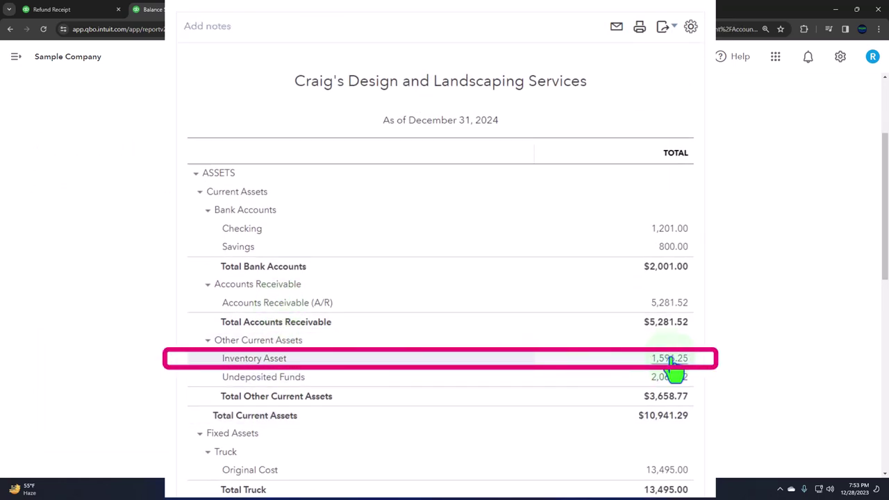
pyautogui.click(670, 360)
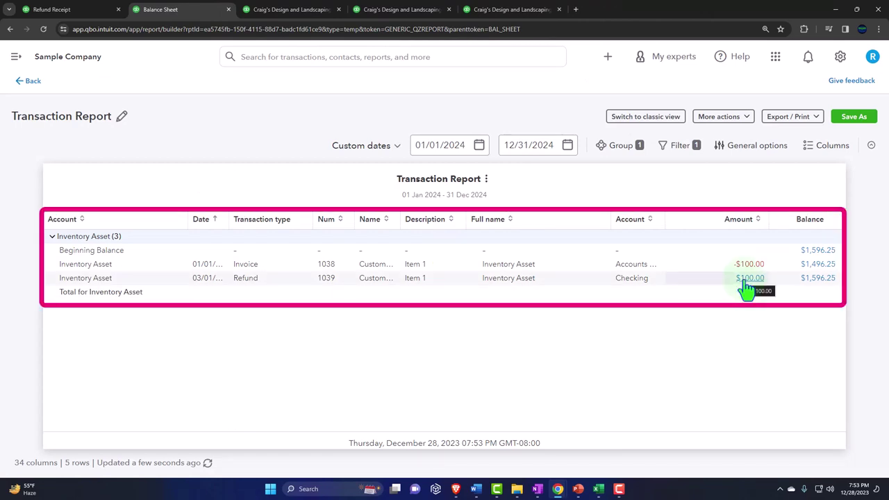
pyautogui.click(32, 81)
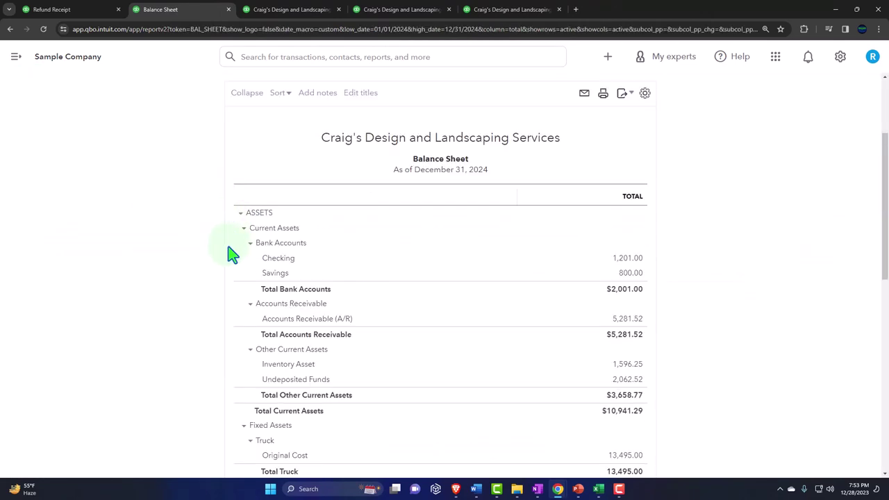
# - Compare the Balance Sheet with the monthly Profit and Loss, and examine Customer 1's transaction list
pyautogui.scroll(-3, 231, 257)
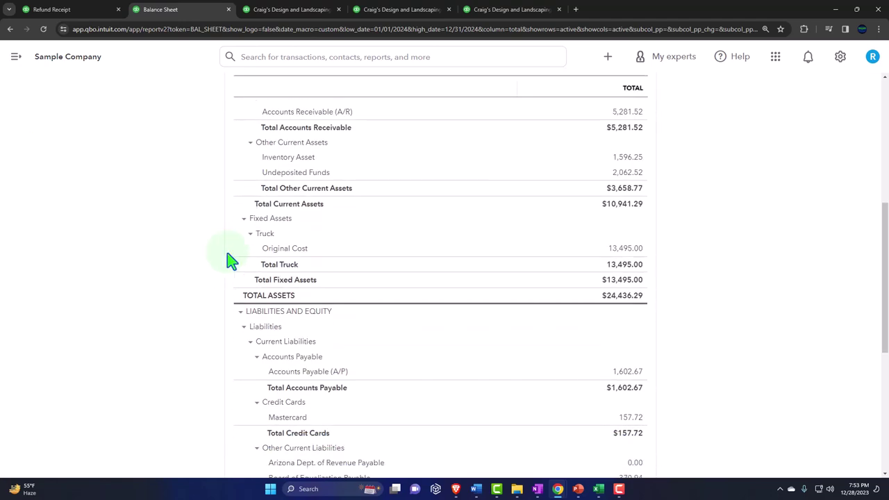
pyautogui.click(289, 10)
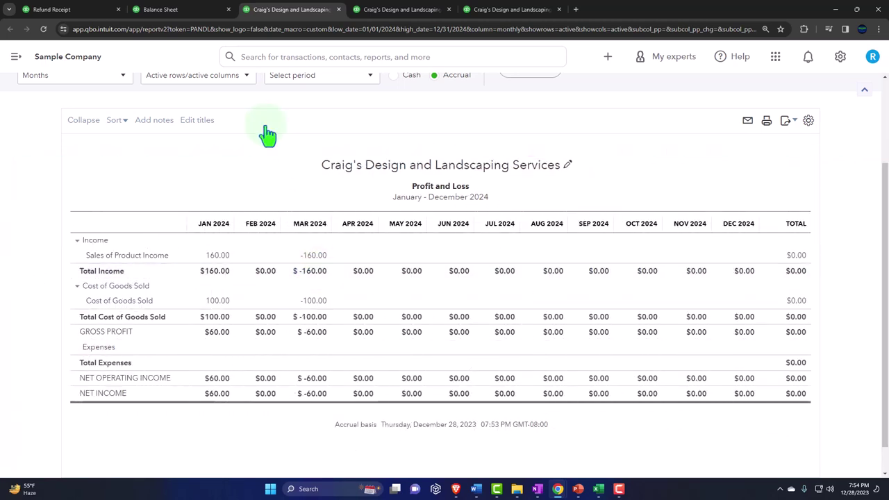
pyautogui.click(193, 13)
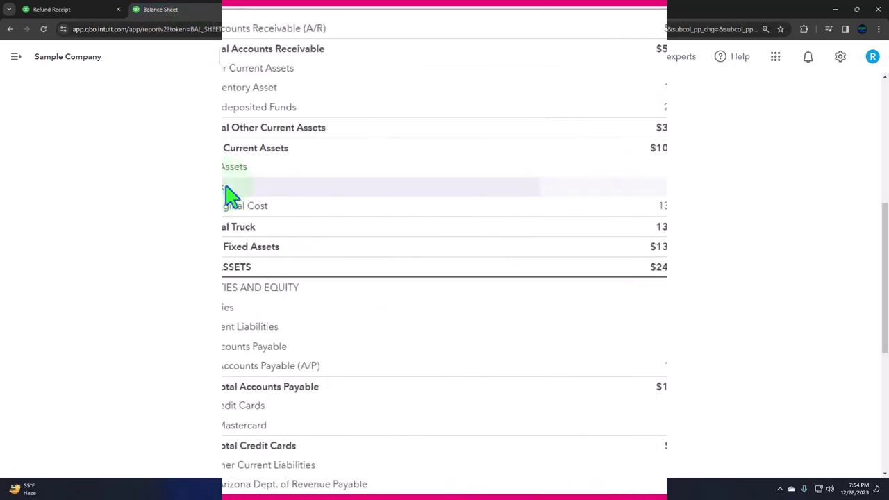
pyautogui.scroll(3, 248, 229)
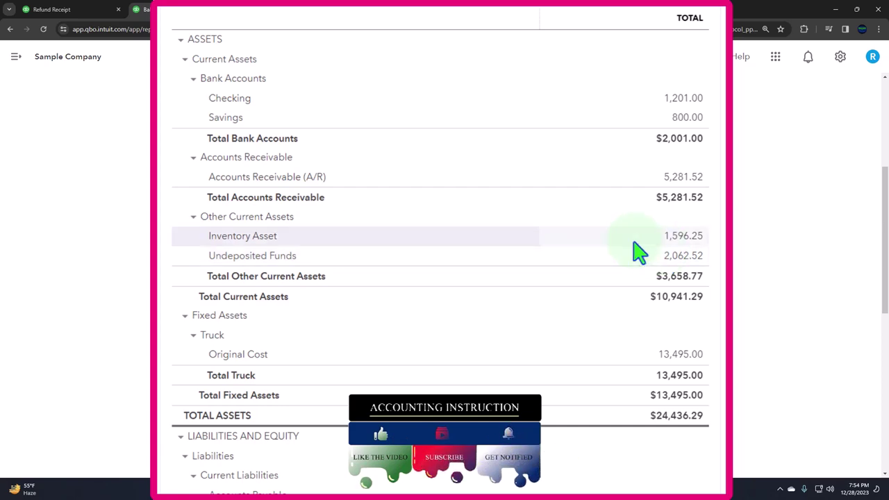
pyautogui.click(67, 12)
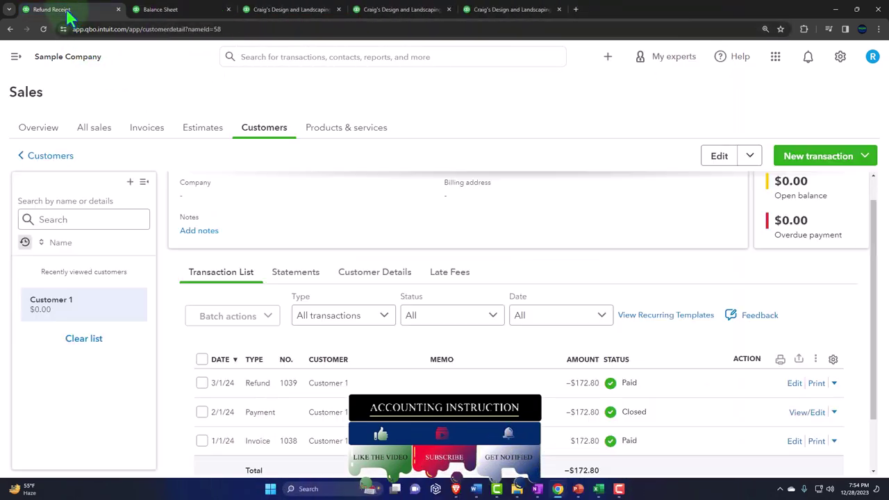
pyautogui.scroll(-1, 284, 357)
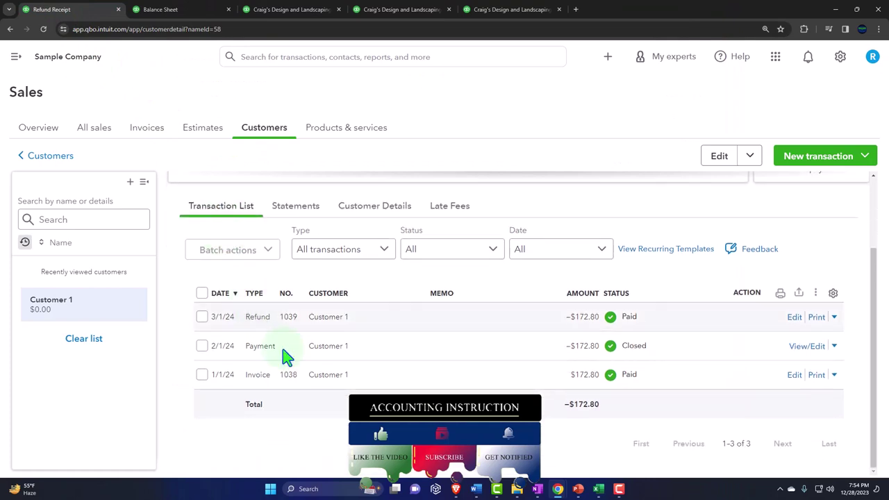
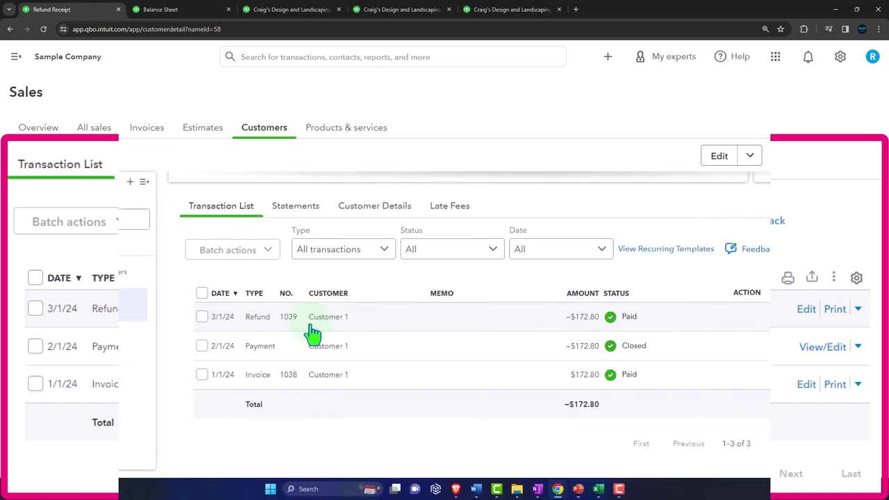
# - Start a new sales receipt and add Customer 2 as its new customer
pyautogui.click(15, 57)
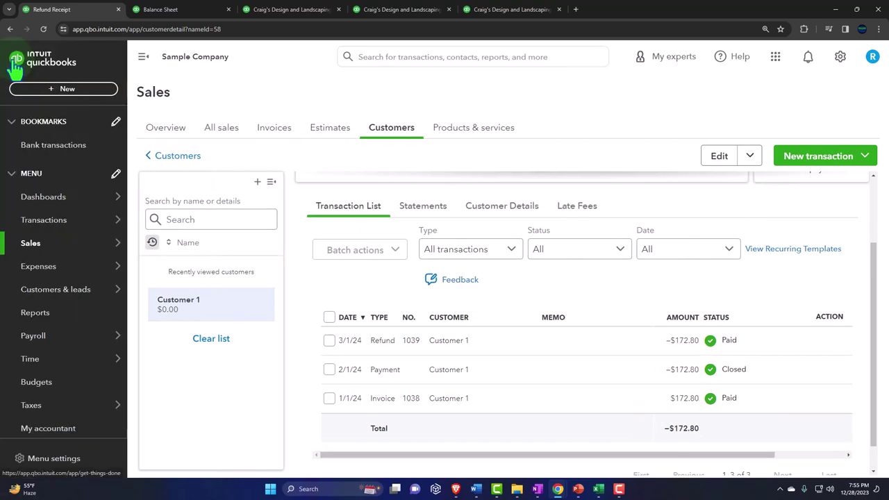
pyautogui.click(60, 90)
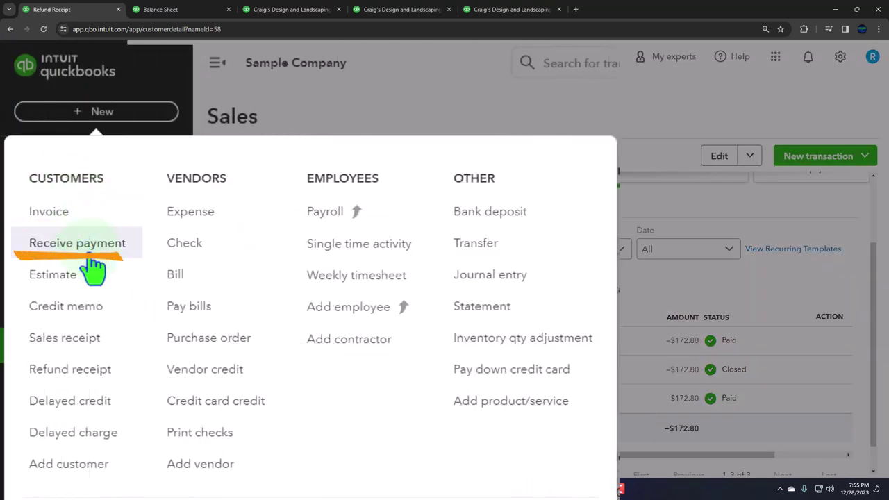
pyautogui.click(99, 349)
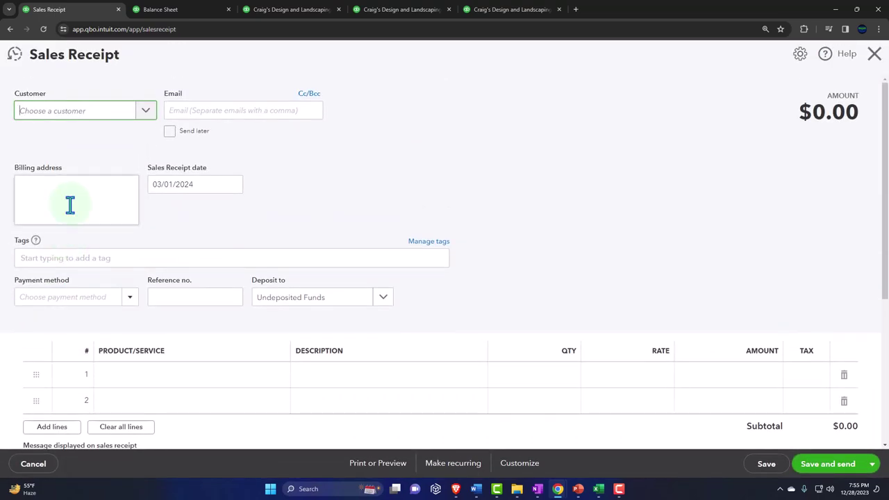
pyautogui.click(54, 112)
pyautogui.write('Customer 2')
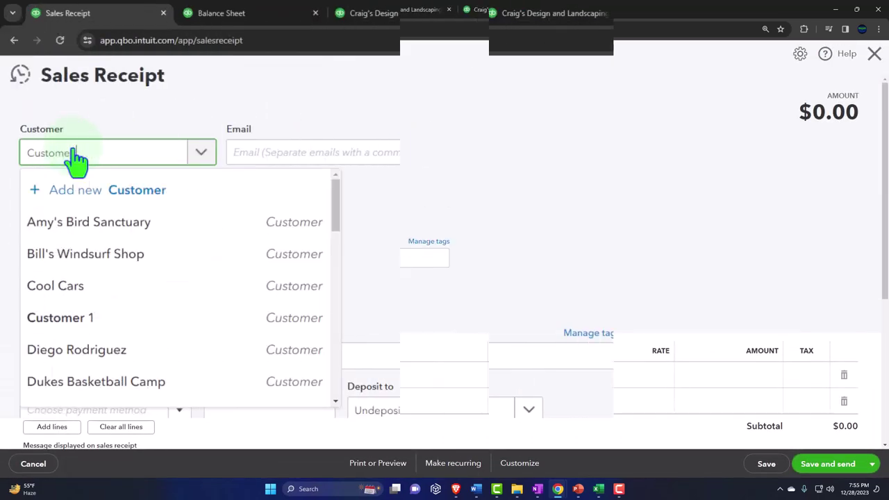
pyautogui.press('Return')
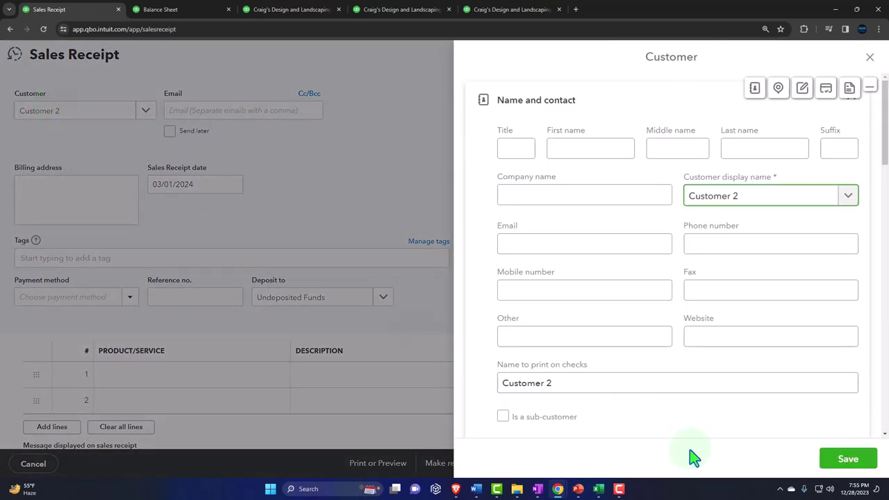
pyautogui.click(853, 462)
# - Set the sales receipt date to 05/01/2024 and move on to the payment method
pyautogui.click(227, 189)
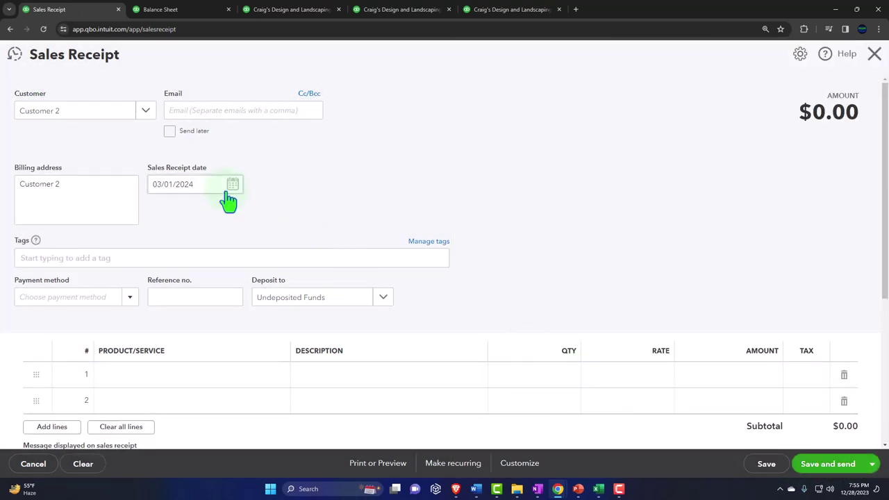
pyautogui.write('05/01/2')
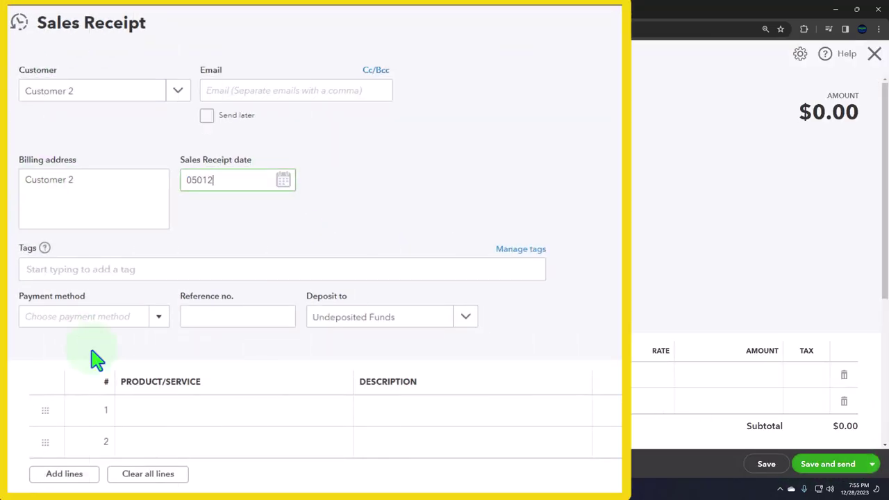
pyautogui.write('024')
pyautogui.press('Tab')
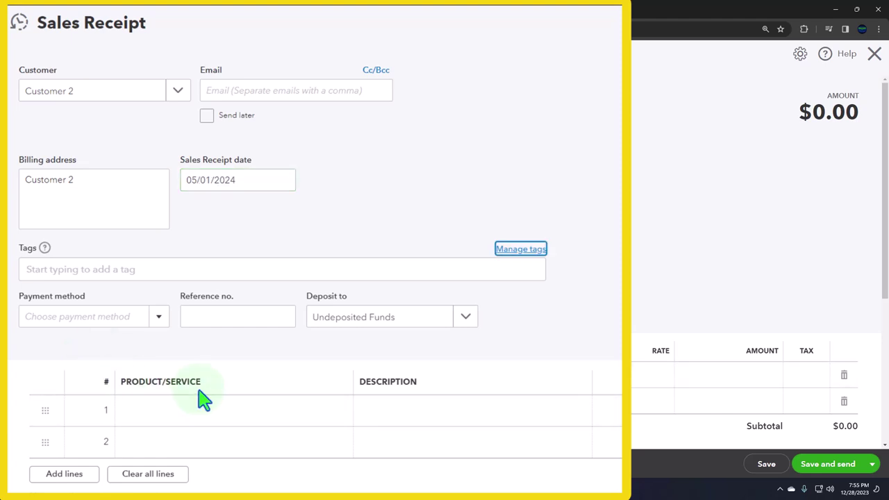
pyautogui.press('Tab')
pyautogui.press('Tab')
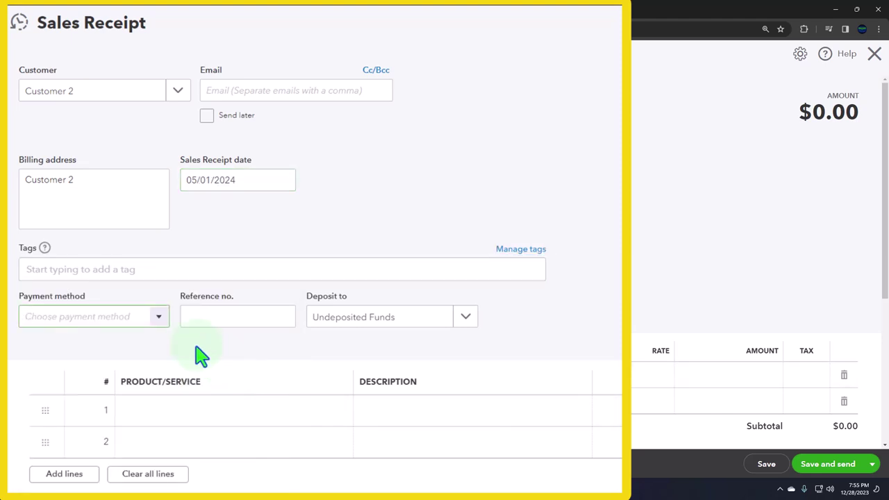
# - Set the sales receipt's payment method to Check, its deposit account to Checking and its reference number to 1424
pyautogui.click(158, 321)
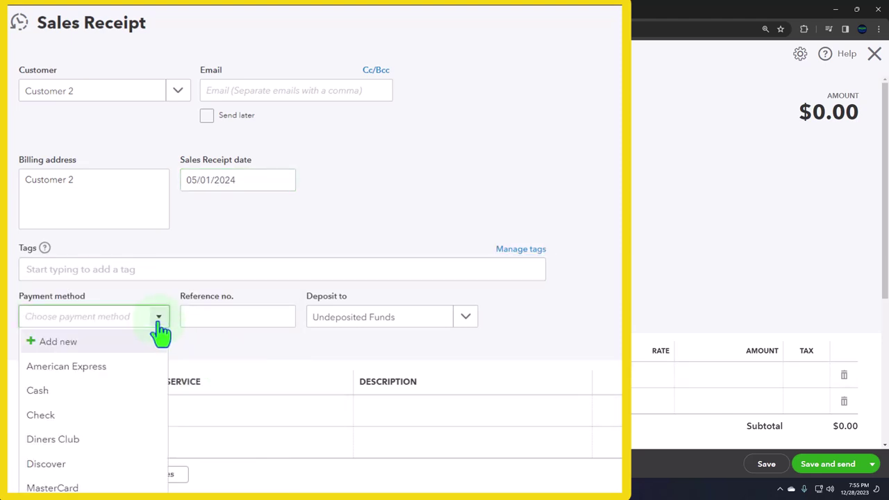
pyautogui.click(120, 389)
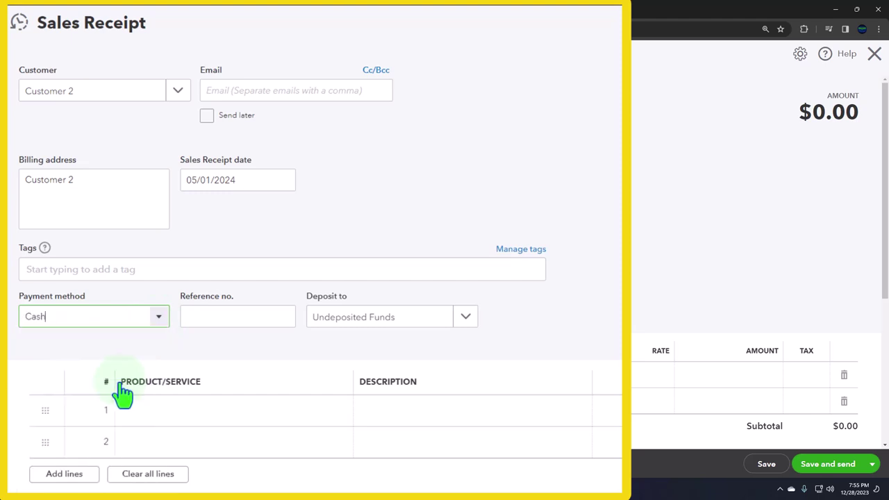
pyautogui.click(463, 324)
pyautogui.click(360, 145)
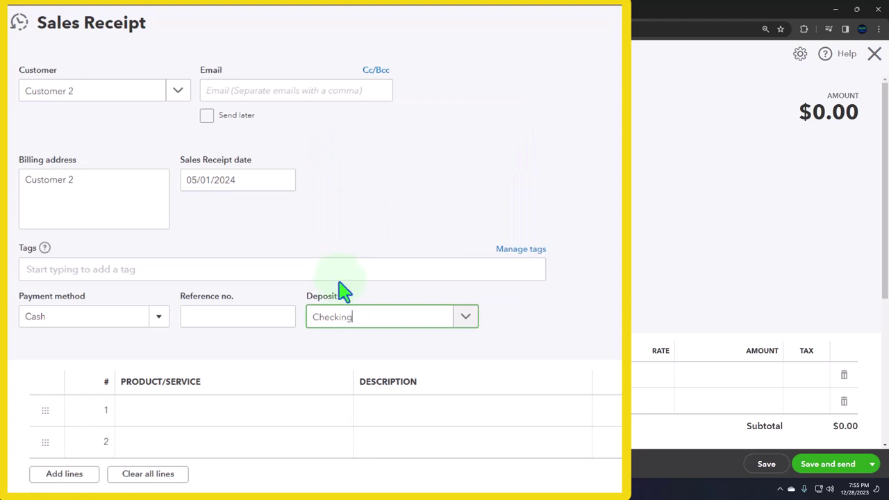
pyautogui.click(160, 318)
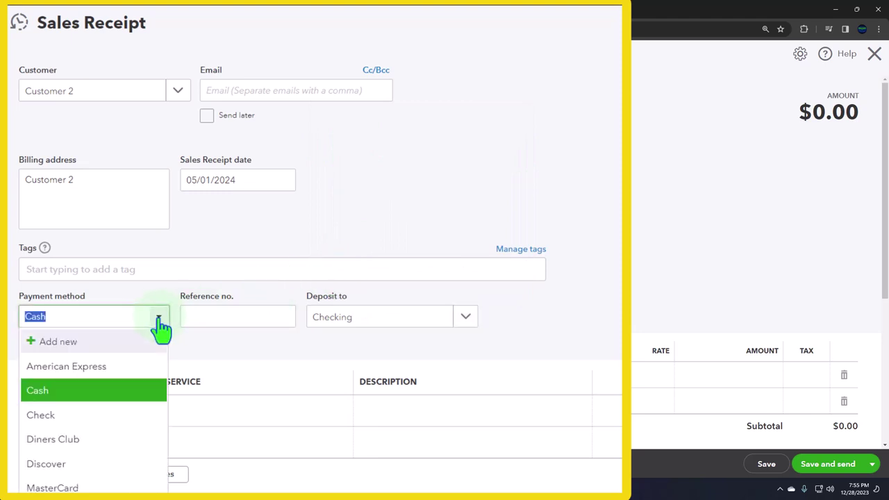
pyautogui.click(114, 417)
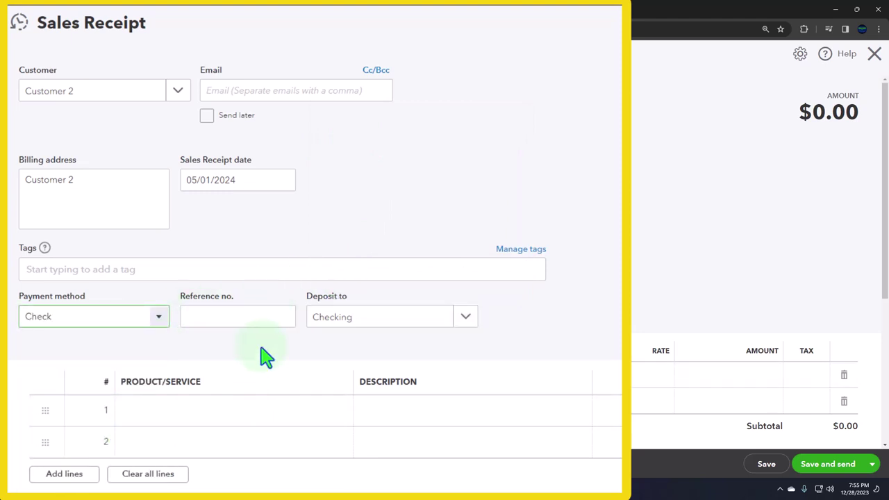
pyautogui.click(257, 317)
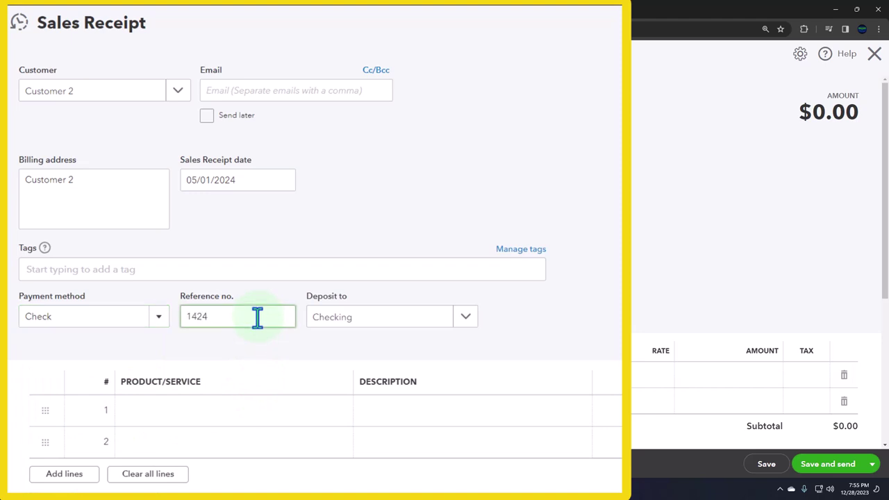
# - Add Item 1 as the first line with quantity 1 and rate 160, and save and close the sales receipt
pyautogui.click(199, 422)
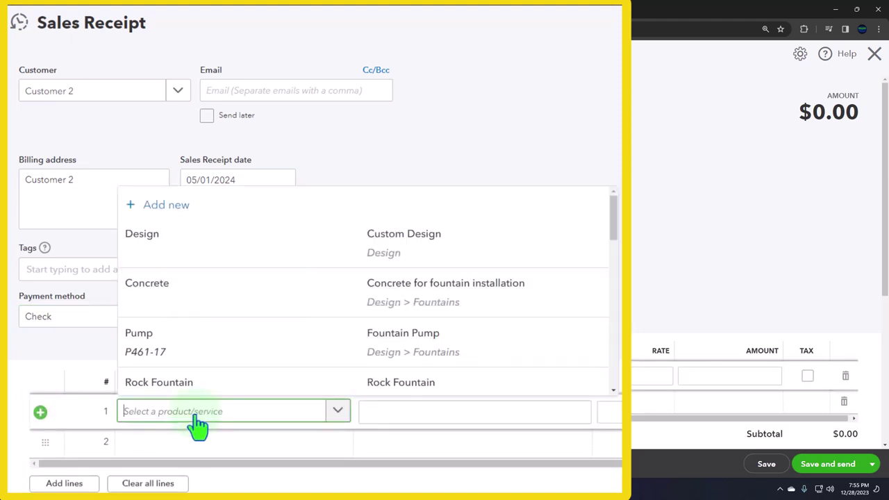
pyautogui.write('it')
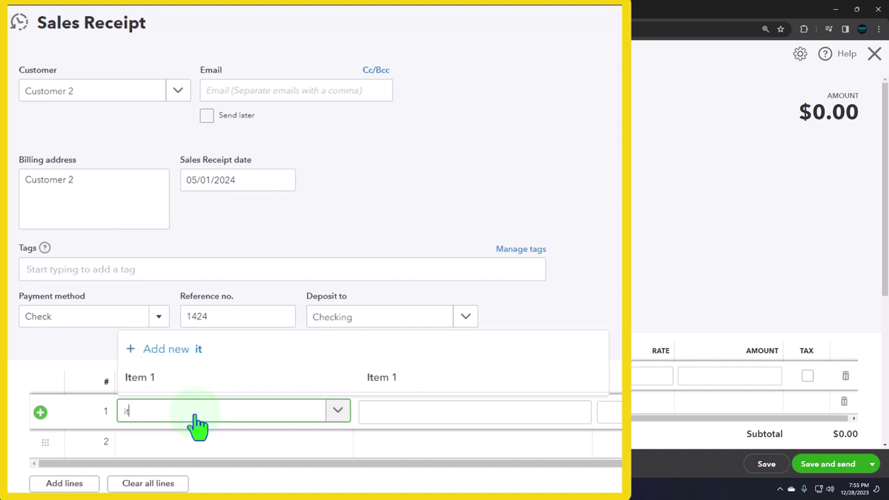
pyautogui.click(168, 387)
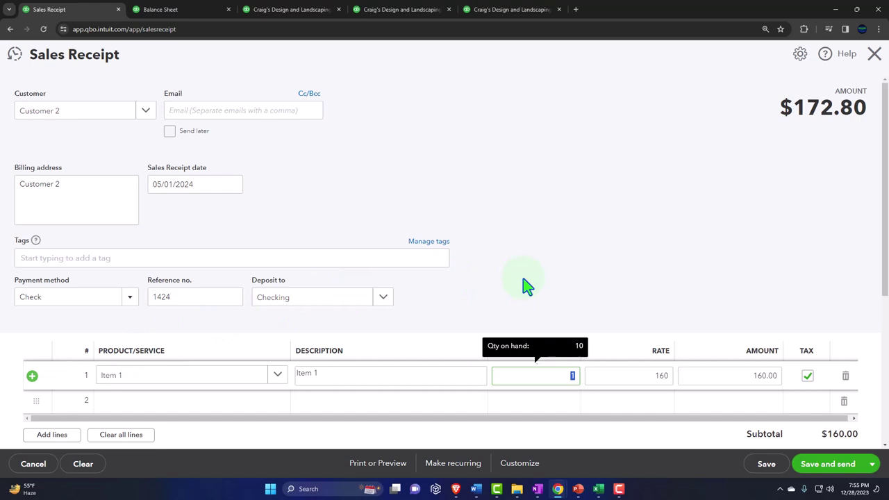
pyautogui.press('Tab')
pyautogui.scroll(-3, 526, 285)
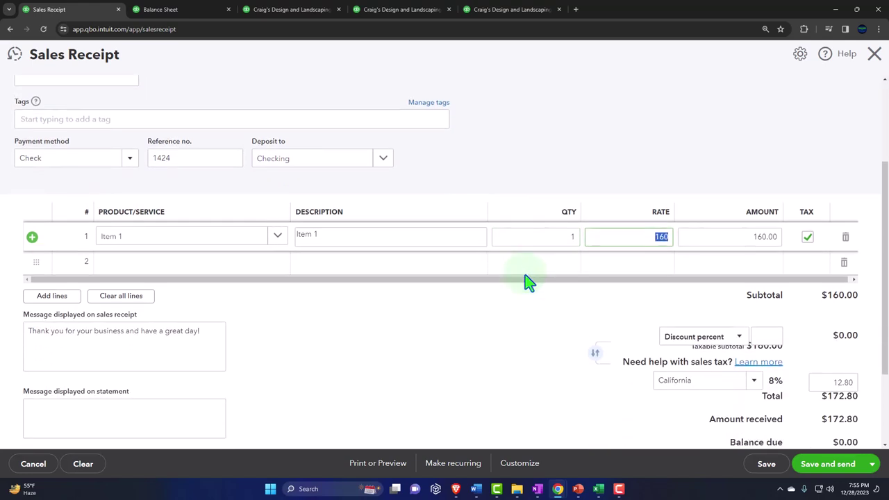
pyautogui.scroll(-1, 526, 285)
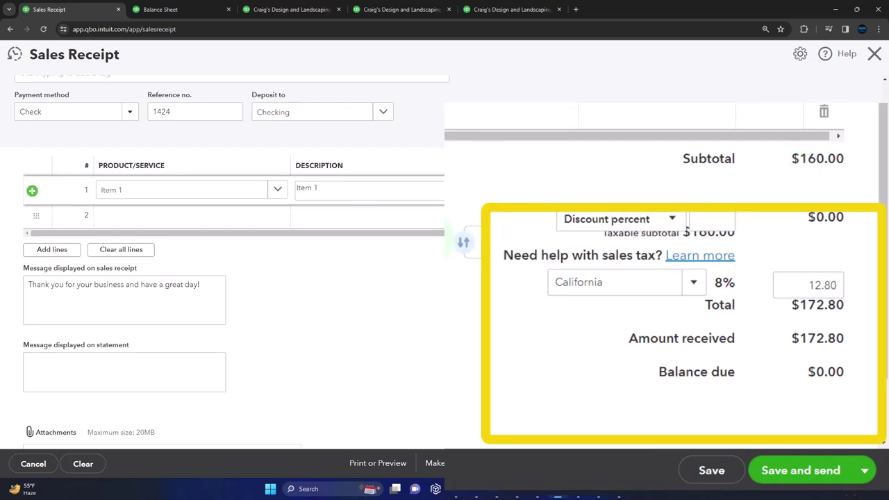
pyautogui.scroll(2, 545, 335)
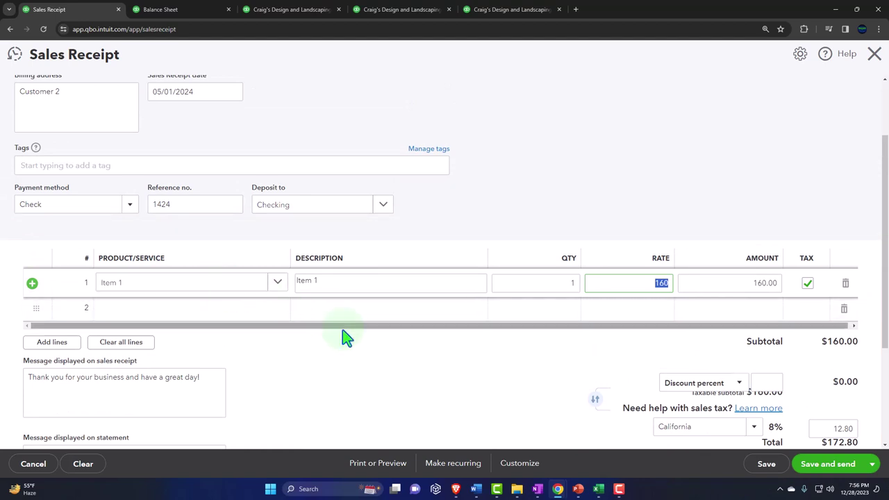
pyautogui.click(872, 465)
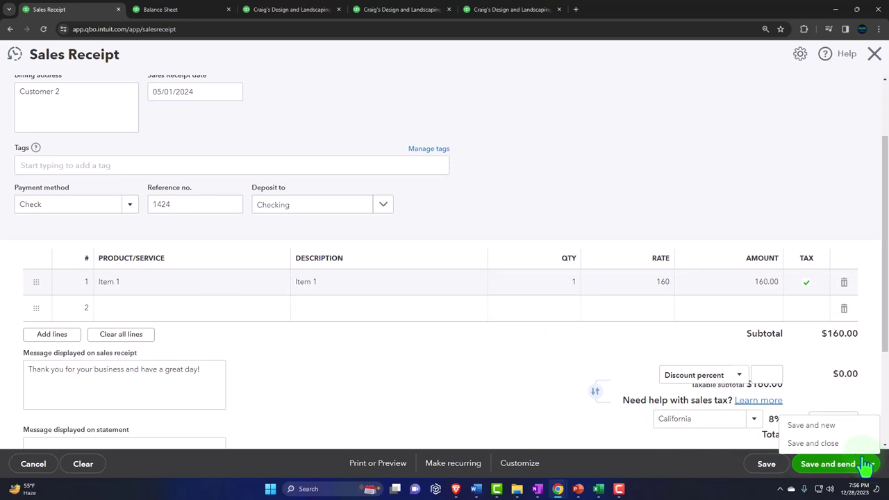
pyautogui.click(812, 443)
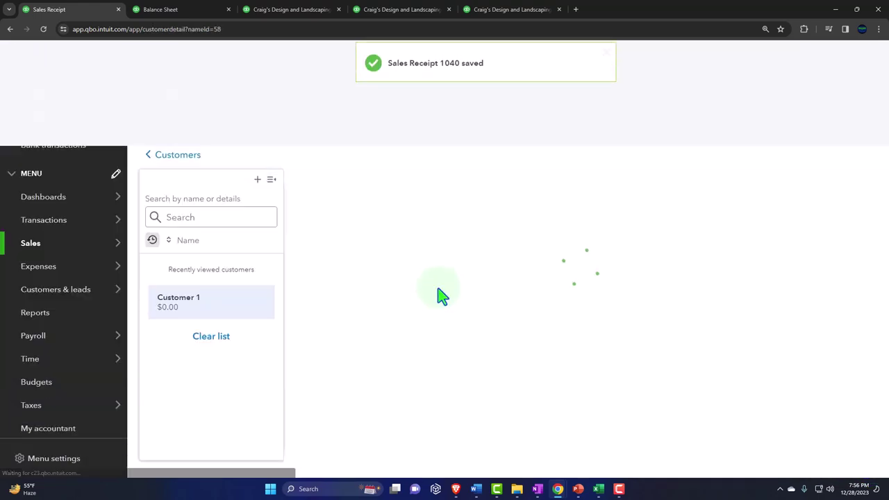
# - Rerun the Balance Sheet, review the sales receipt entry in the Checking transaction detail, and return to the report
pyautogui.click(191, 10)
pyautogui.scroll(4, 264, 215)
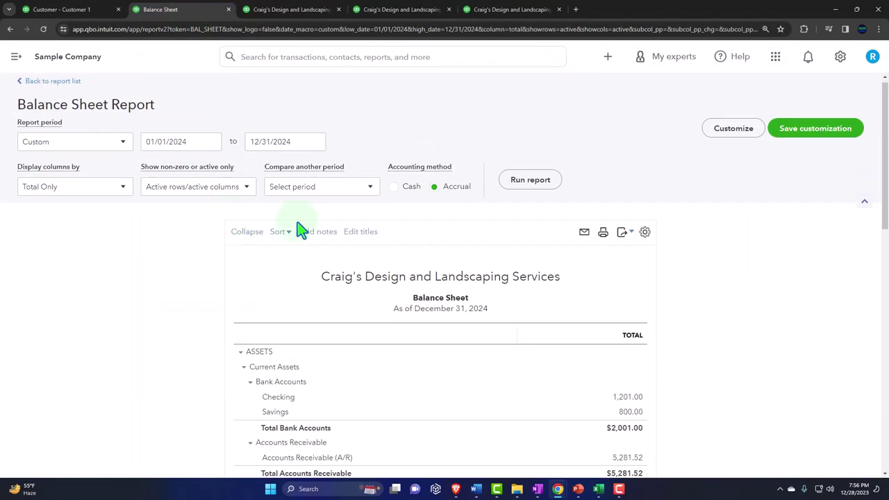
pyautogui.click(530, 182)
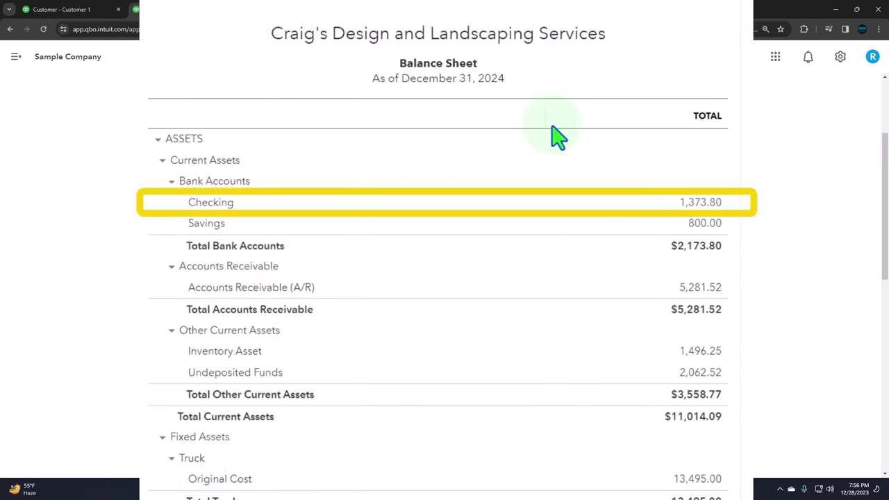
pyautogui.click(700, 203)
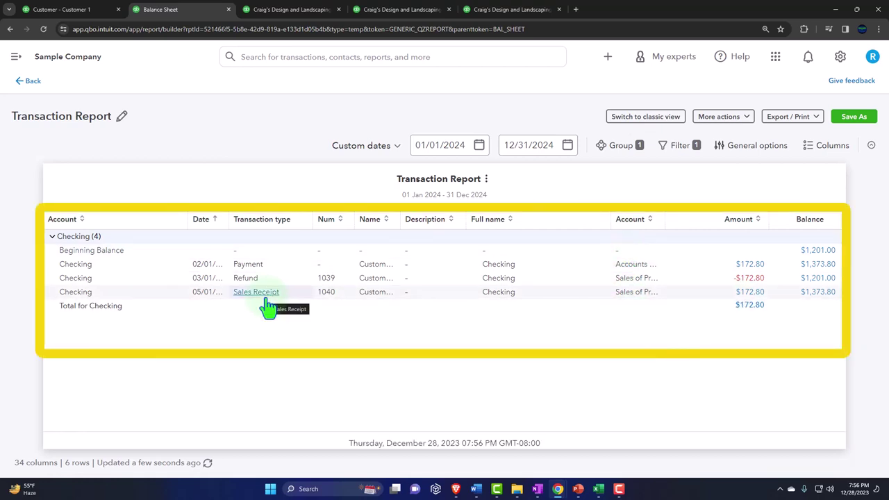
pyautogui.click(32, 82)
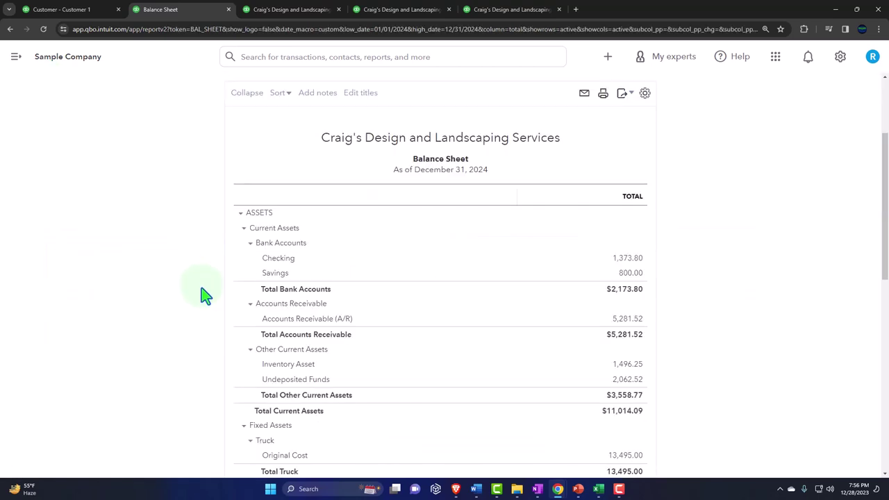
# - Rerun the monthly Profit and Loss report and examine the May 2024 income and cost of goods sold
pyautogui.click(263, 12)
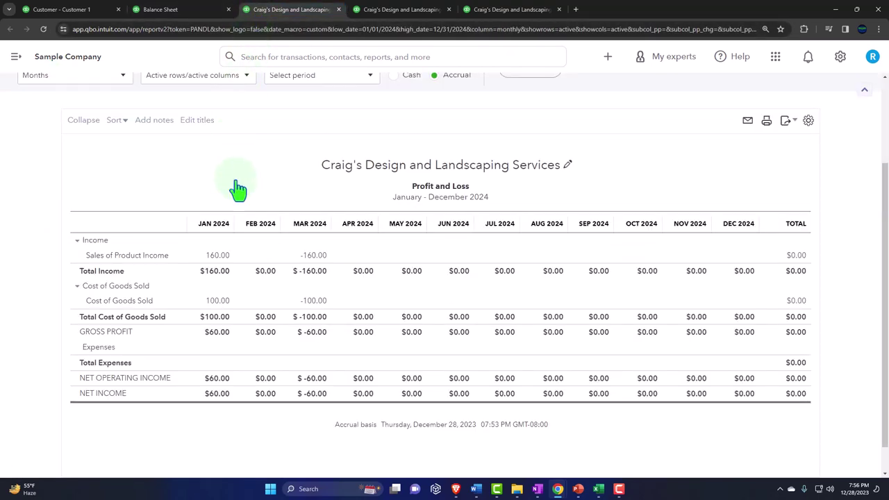
pyautogui.scroll(3, 236, 188)
pyautogui.click(521, 163)
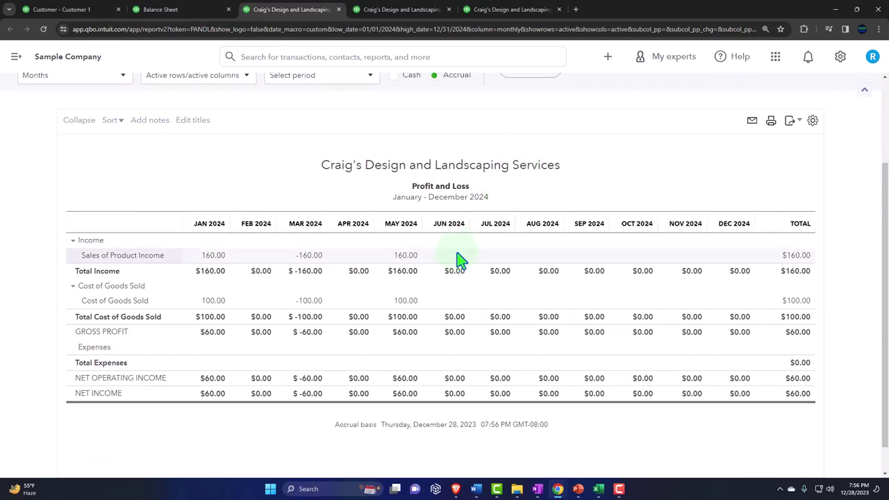
# - Review the Board of Equalization Payable transaction detail from the Balance Sheet and return to the report
pyautogui.click(170, 9)
pyautogui.scroll(-5, 125, 232)
pyautogui.scroll(-4, 125, 233)
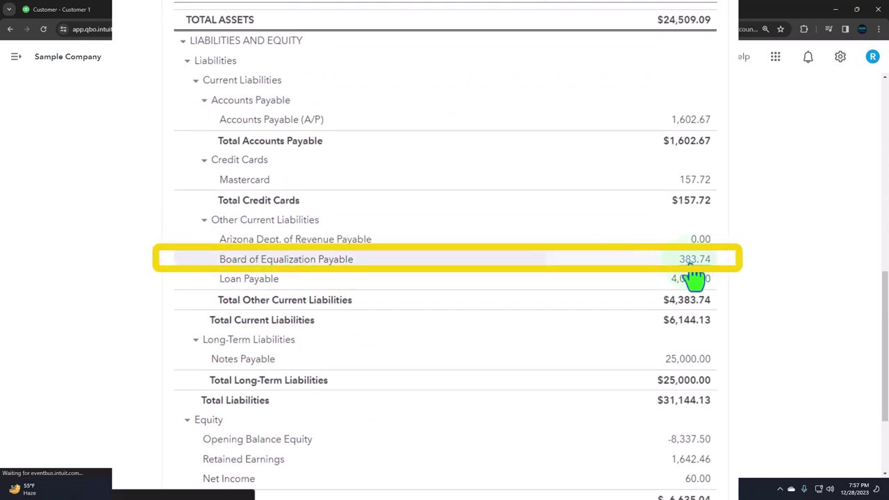
pyautogui.click(692, 264)
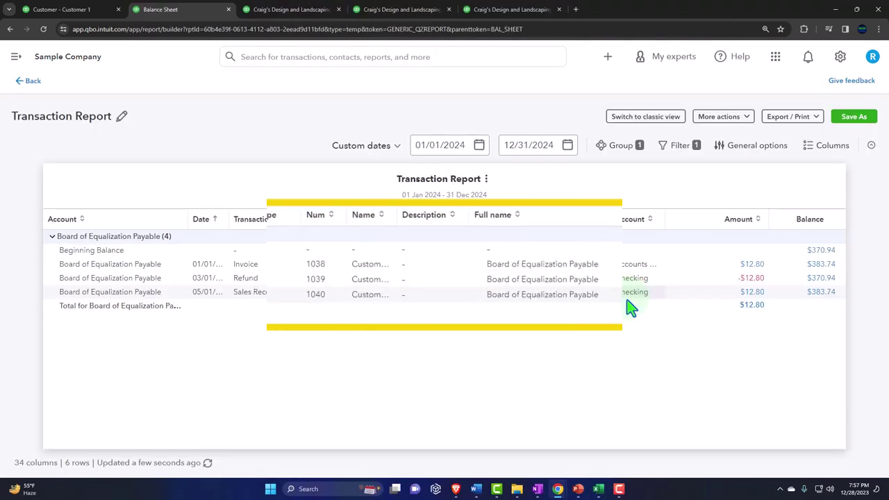
pyautogui.click(35, 84)
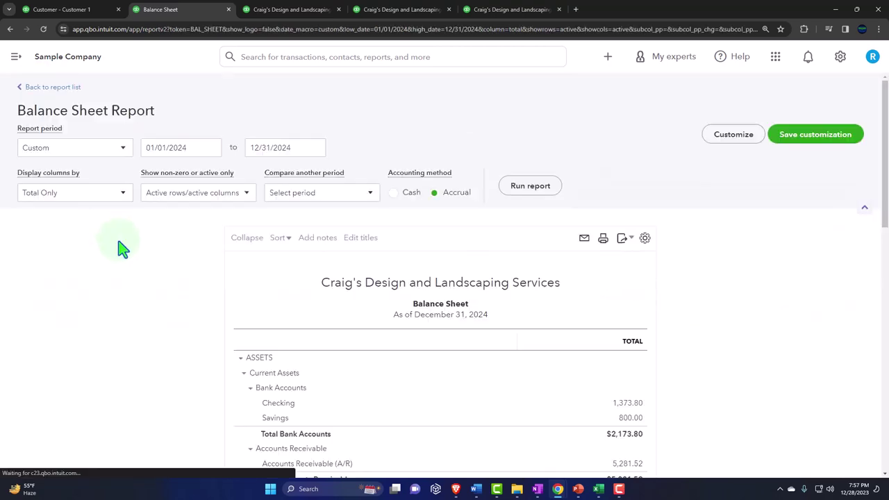
# - Check May's Cost of Goods Sold in the Profit and Loss against the Balance Sheet's Inventory Asset transaction detail
pyautogui.click(274, 9)
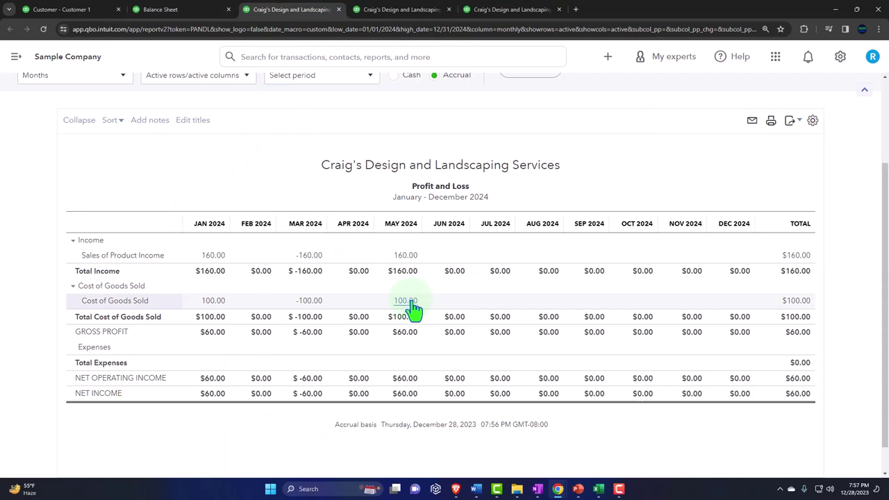
pyautogui.click(169, 9)
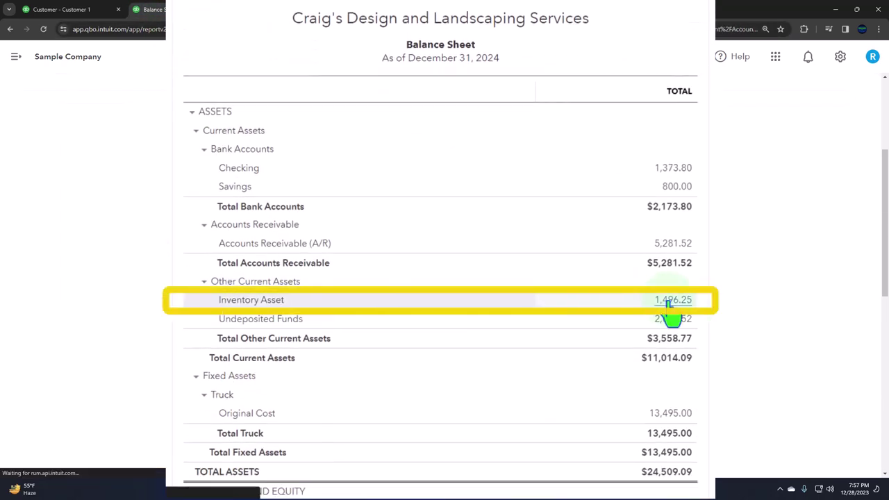
pyautogui.click(668, 304)
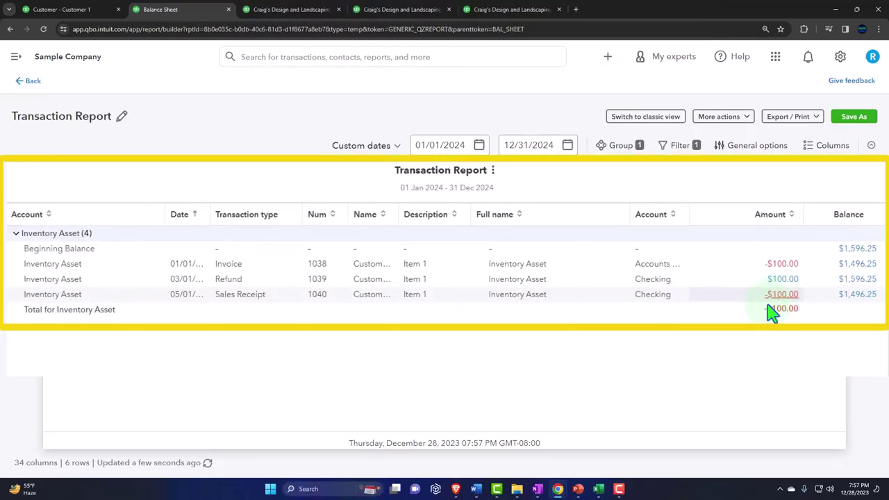
pyautogui.click(28, 83)
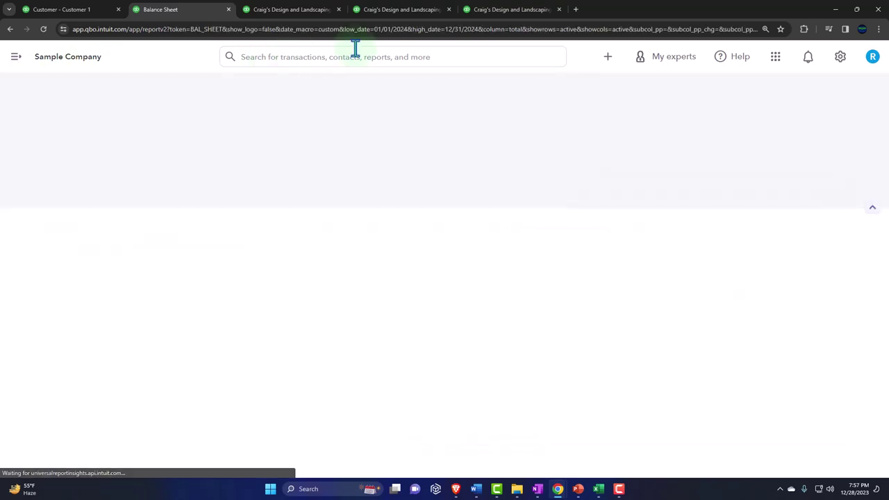
# - Examine Item 1 and the total in the Inventory Valuation Summary and compare them with the Balance Sheet's Inventory Asset
pyautogui.click(492, 10)
pyautogui.scroll(1, 238, 143)
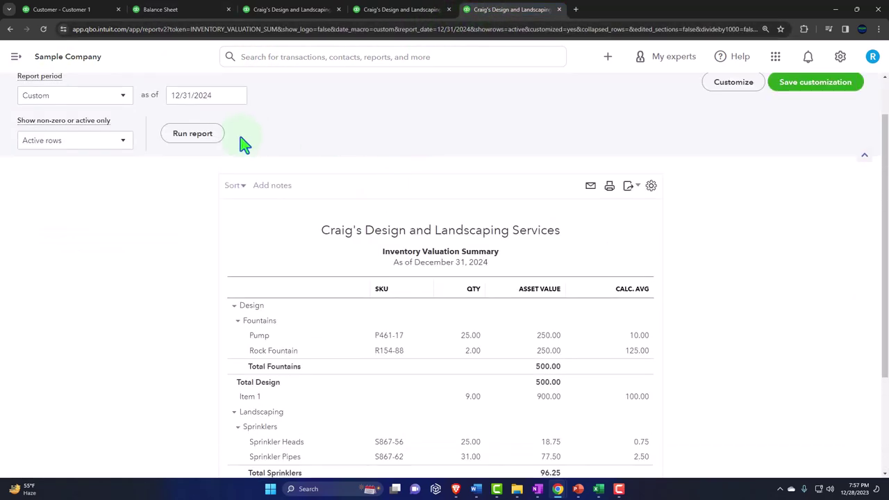
pyautogui.scroll(-2, 158, 257)
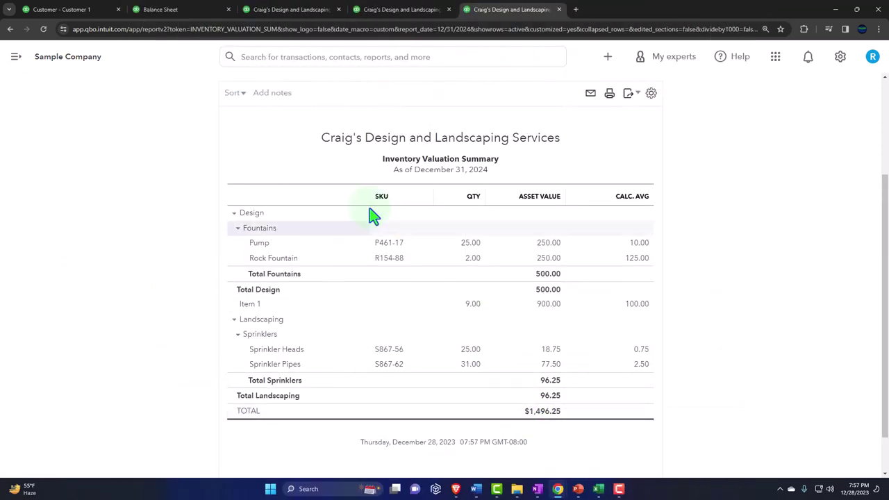
pyautogui.click(189, 9)
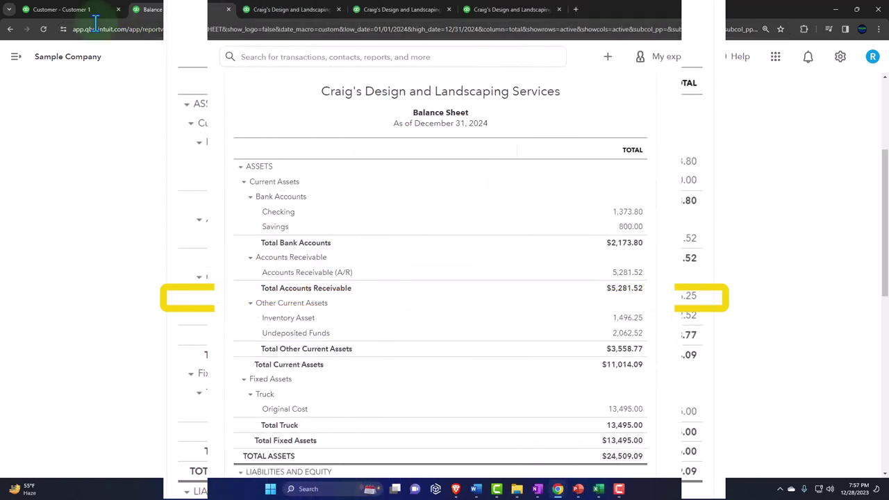
# - Find Customer 2 in the customer list and review that customer's transaction list
pyautogui.click(75, 12)
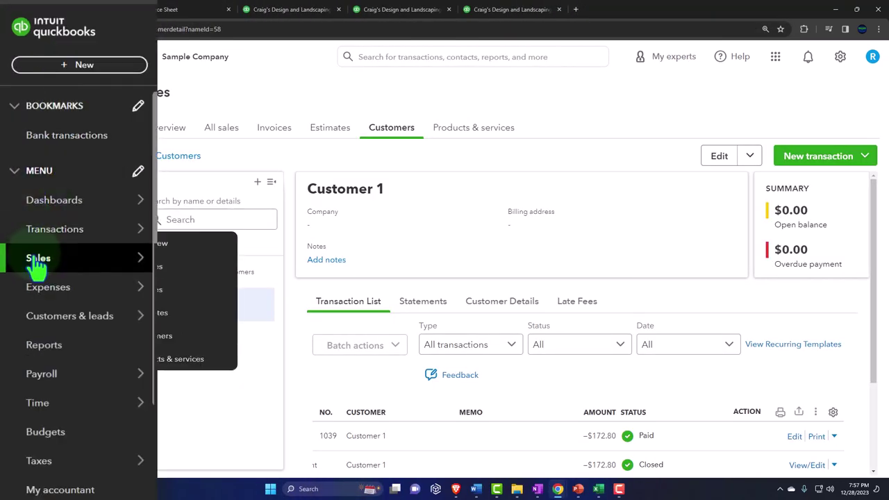
pyautogui.click(43, 246)
pyautogui.click(391, 128)
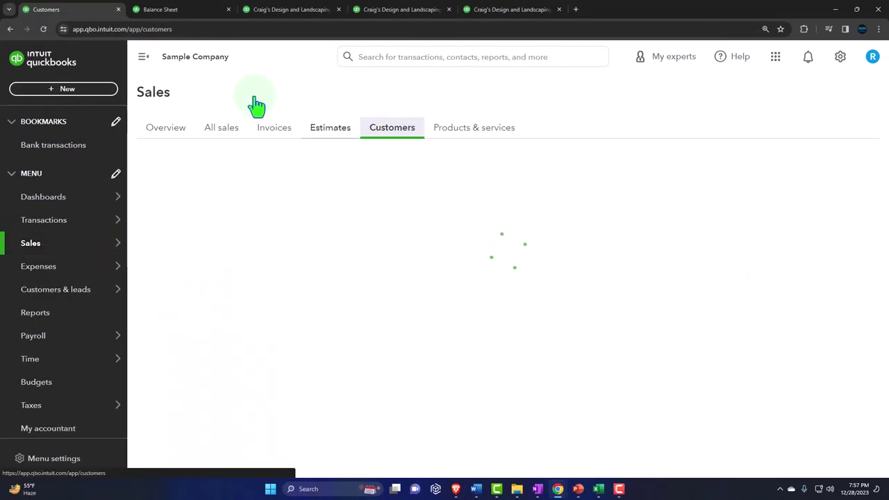
pyautogui.click(144, 60)
pyautogui.scroll(-3, 149, 357)
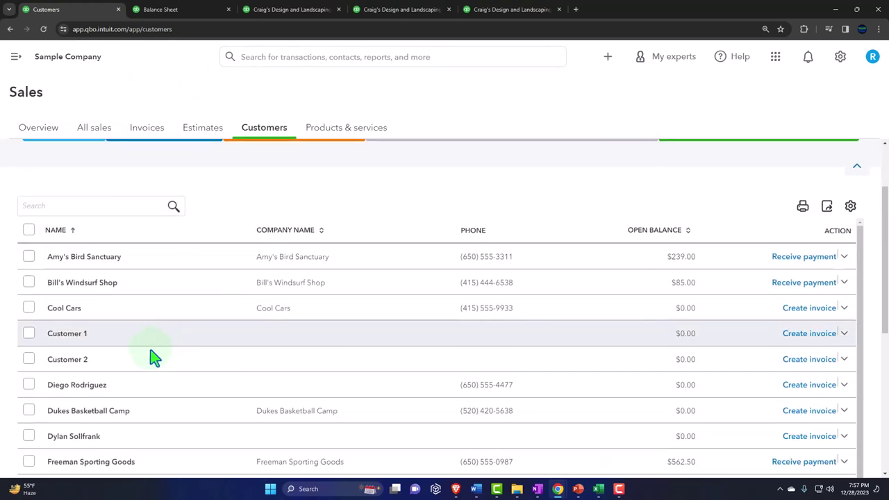
pyautogui.click(84, 367)
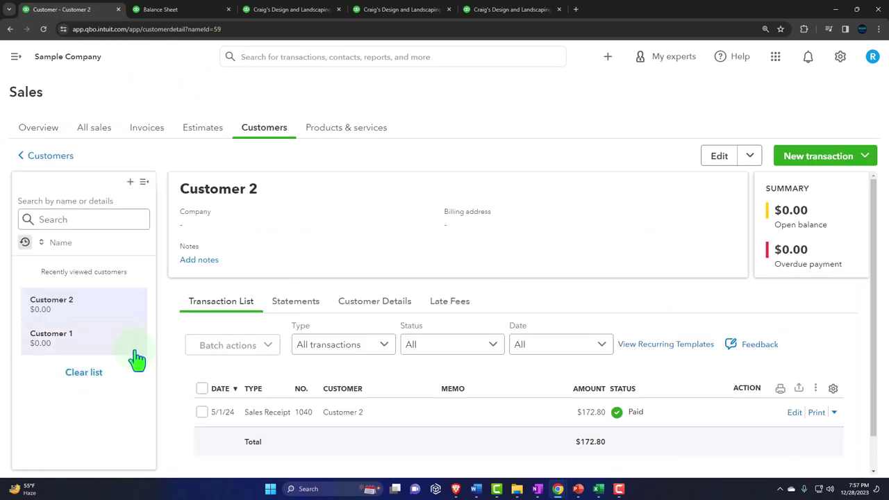
pyautogui.scroll(-1, 322, 321)
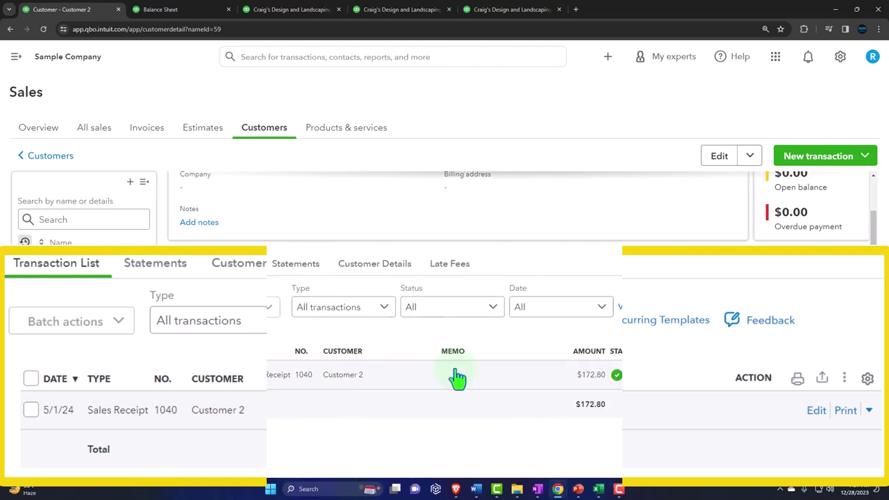
# - Start a new refund receipt for Customer 2
pyautogui.click(606, 60)
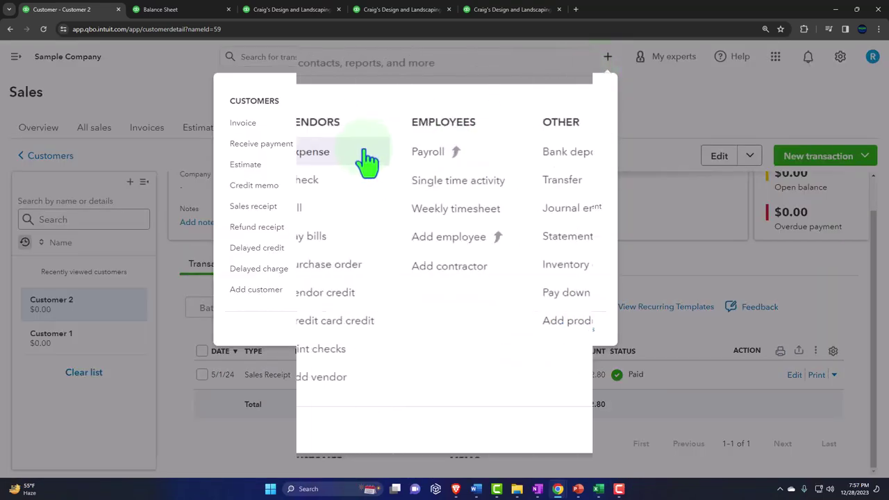
pyautogui.click(329, 166)
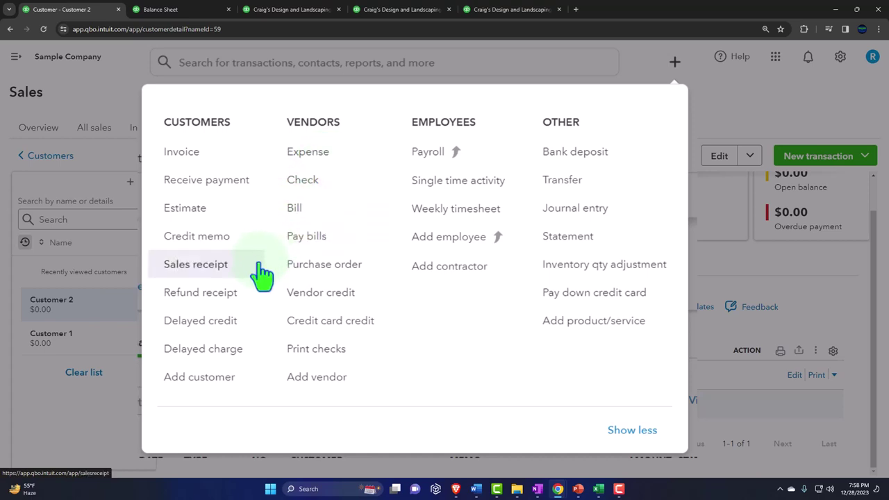
pyautogui.click(208, 298)
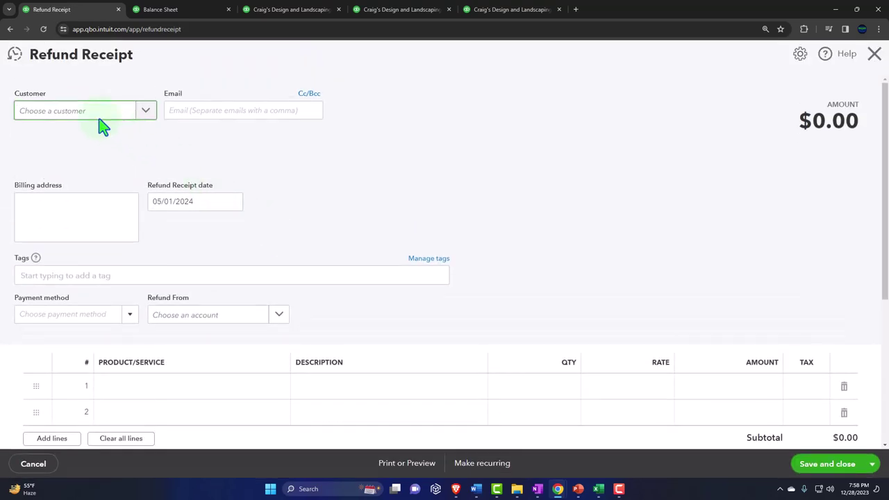
pyautogui.click(97, 111)
pyautogui.write('Cust')
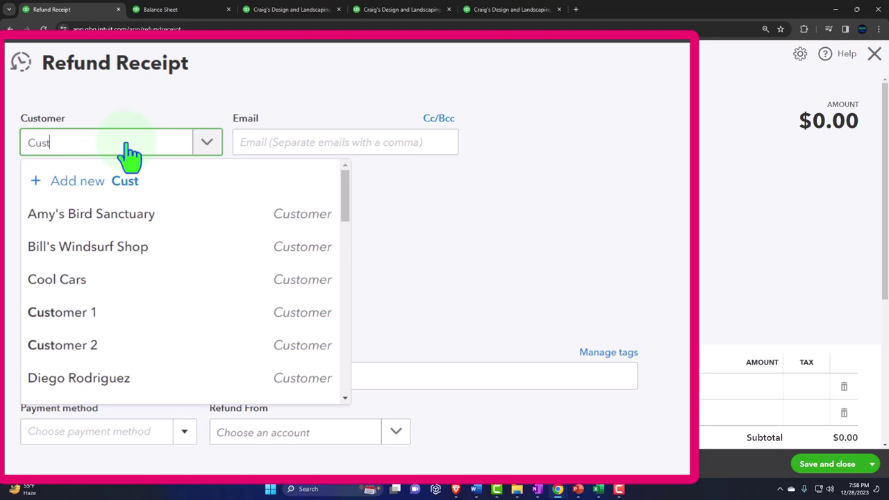
pyautogui.click(101, 246)
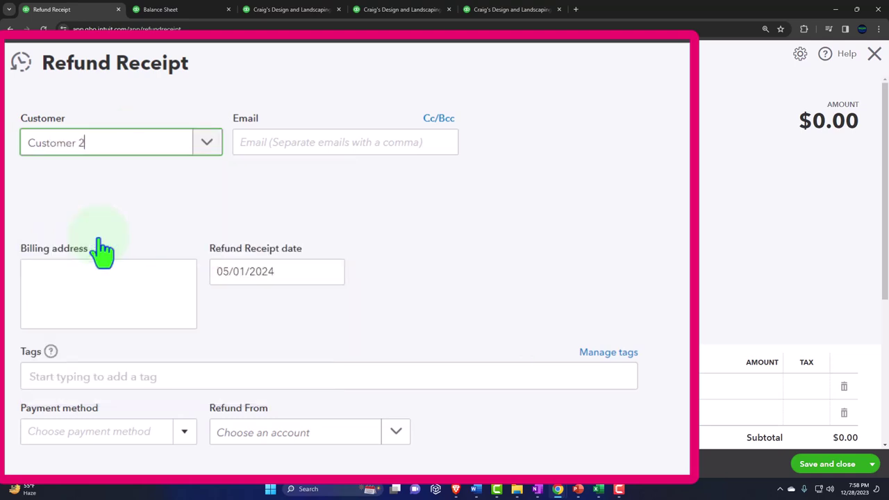
# - Set the refund receipt date to 06/01/2024
pyautogui.press('Tab')
pyautogui.press('Tab')
pyautogui.press('Tab')
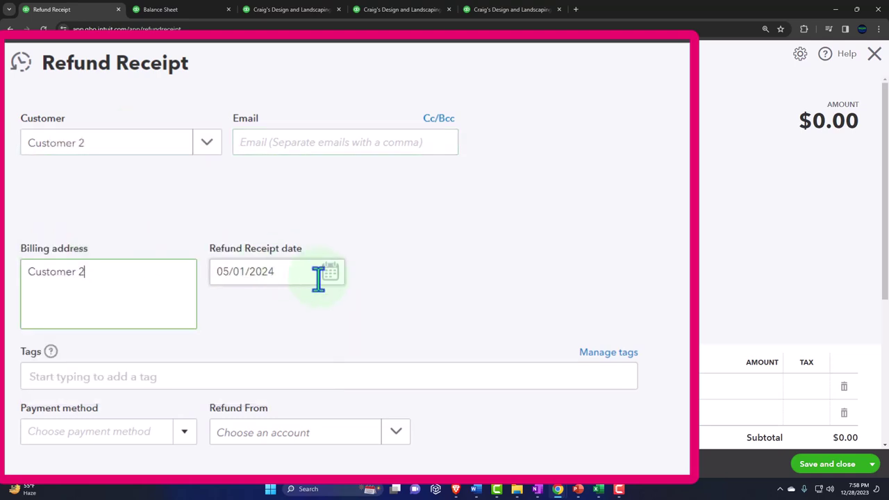
pyautogui.press('Tab')
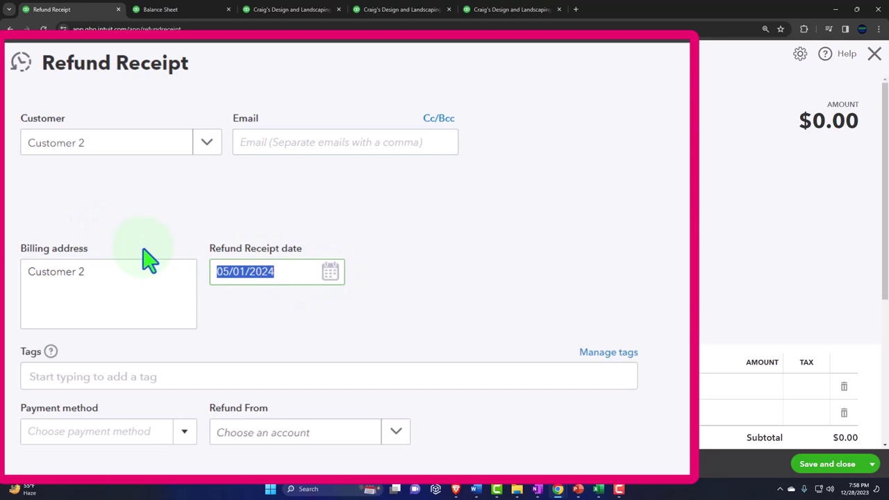
pyautogui.click(227, 275)
pyautogui.press('BackSpace')
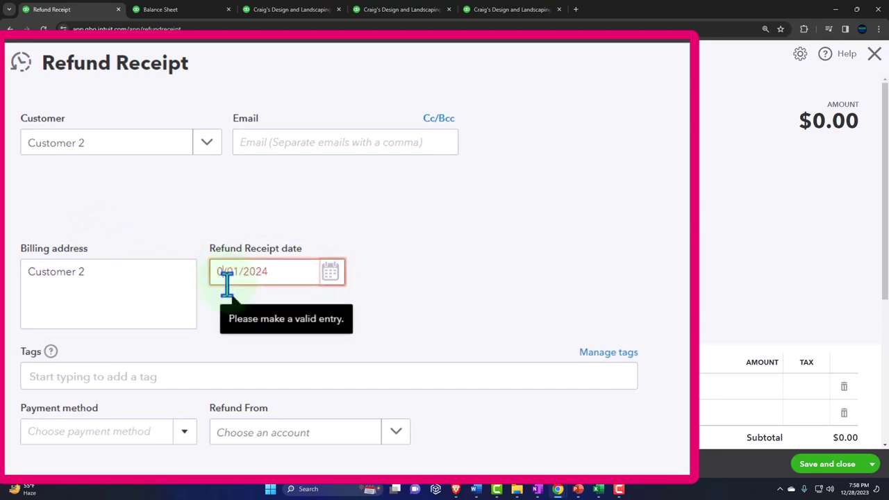
pyautogui.write('6')
pyautogui.press('Tab')
pyautogui.press('Tab')
pyautogui.press('Tab')
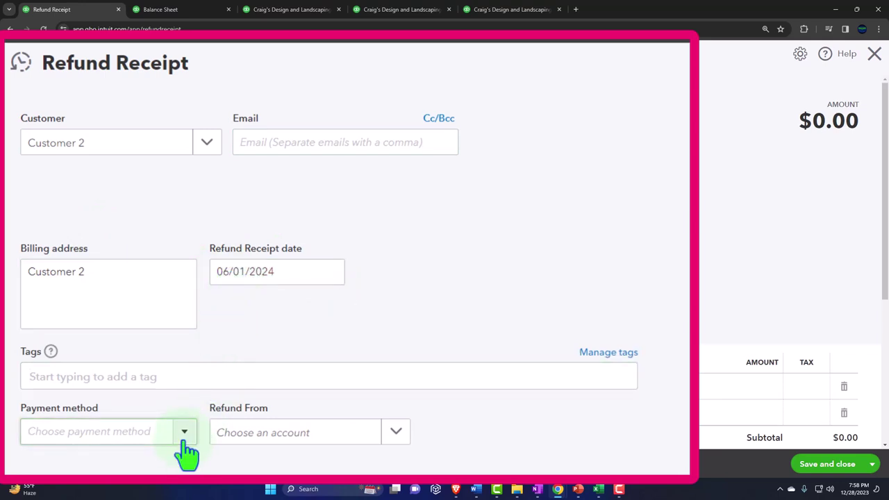
# - Set the refund's payment method to Check, refund from Checking, and clear the check number
pyautogui.click(184, 432)
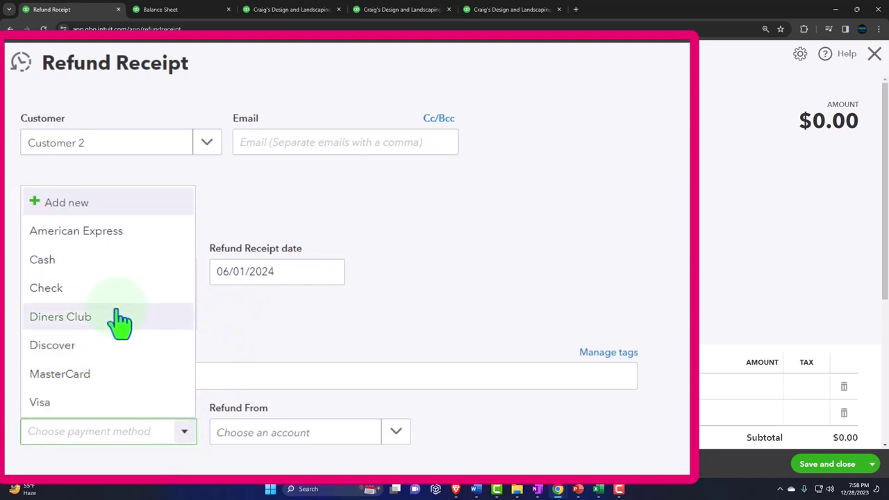
pyautogui.click(99, 264)
pyautogui.click(397, 435)
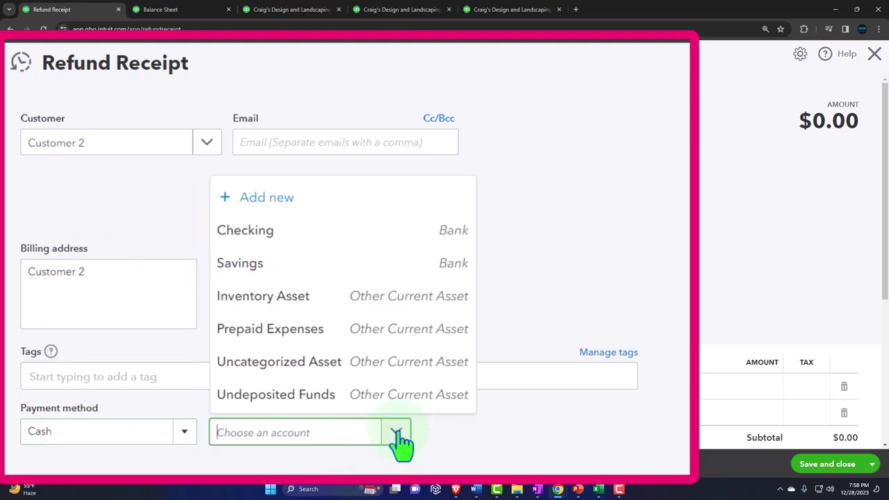
pyautogui.click(281, 234)
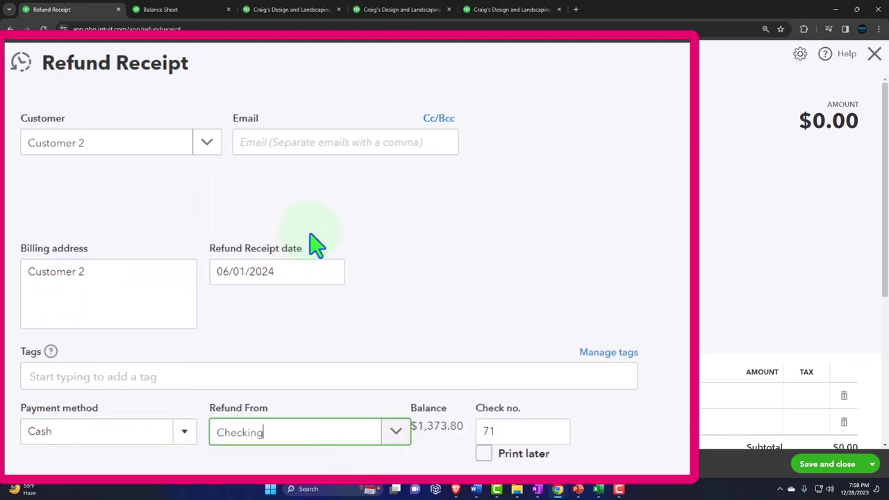
pyautogui.click(110, 435)
pyautogui.click(186, 437)
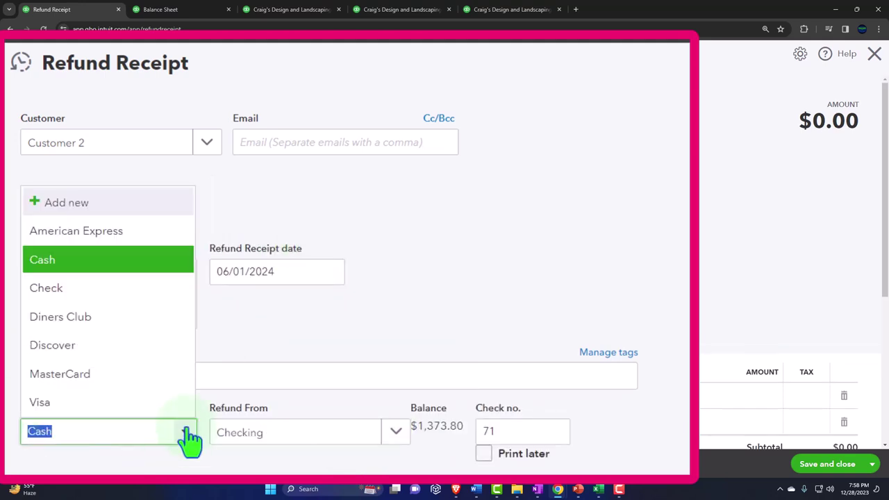
pyautogui.click(115, 288)
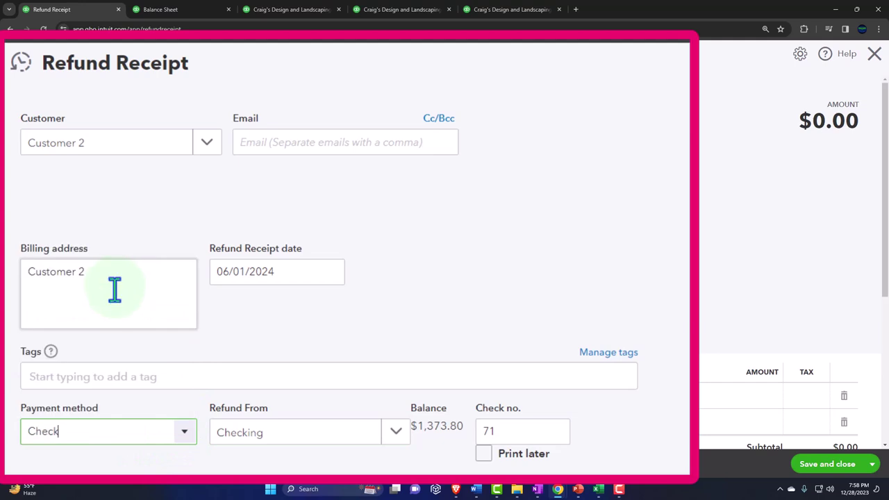
pyautogui.click(278, 442)
pyautogui.click(498, 434)
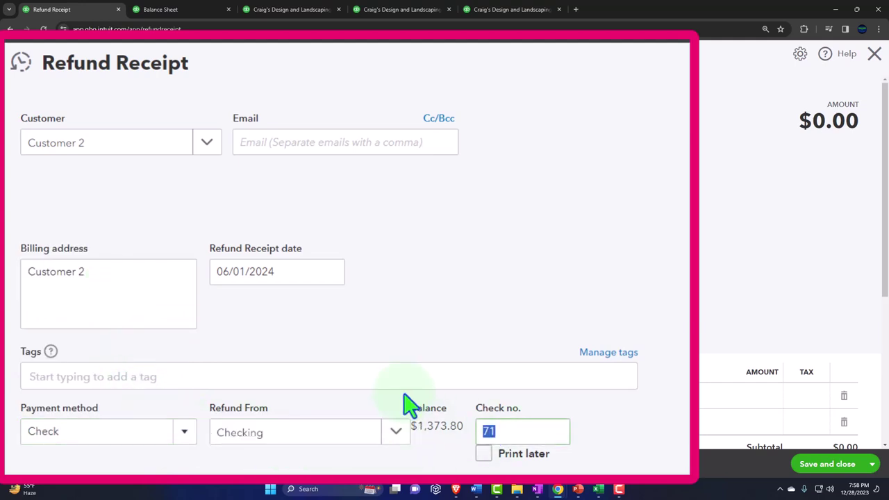
# - Add Item 1 as the product on the refund receipt's first line
pyautogui.scroll(-3, 288, 296)
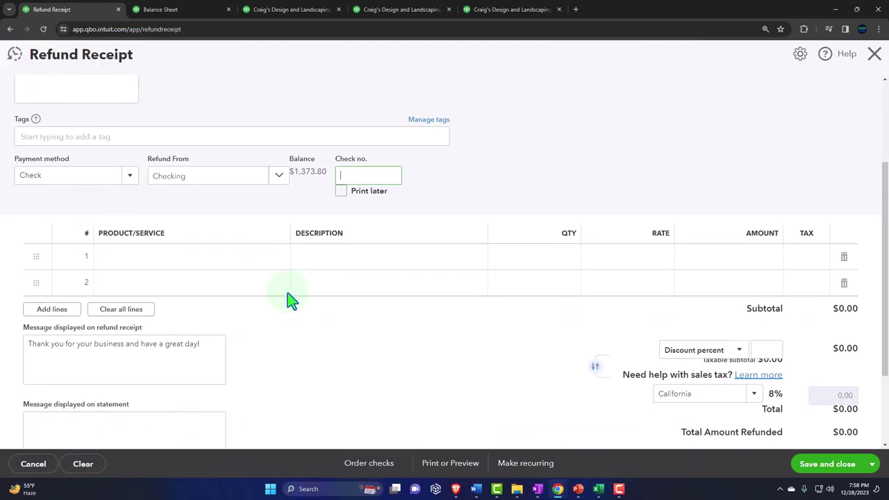
pyautogui.click(141, 258)
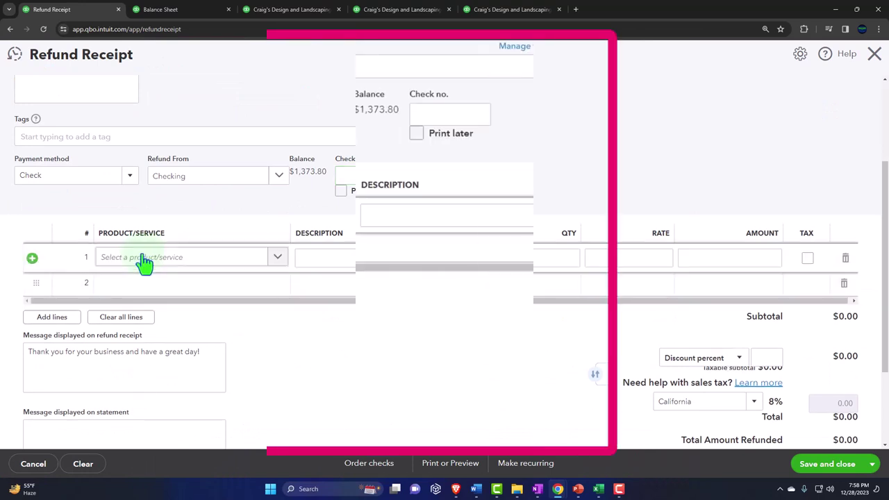
pyautogui.write('it')
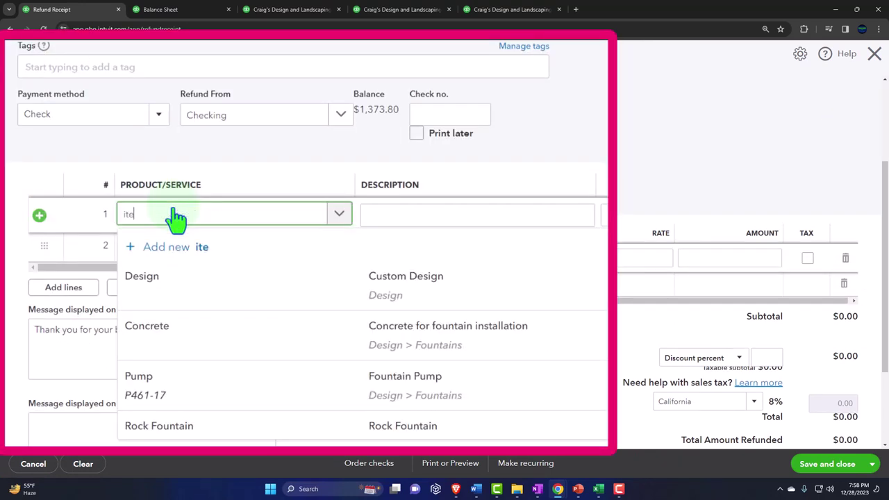
pyautogui.write('e')
pyautogui.press('Down')
pyautogui.press('Return')
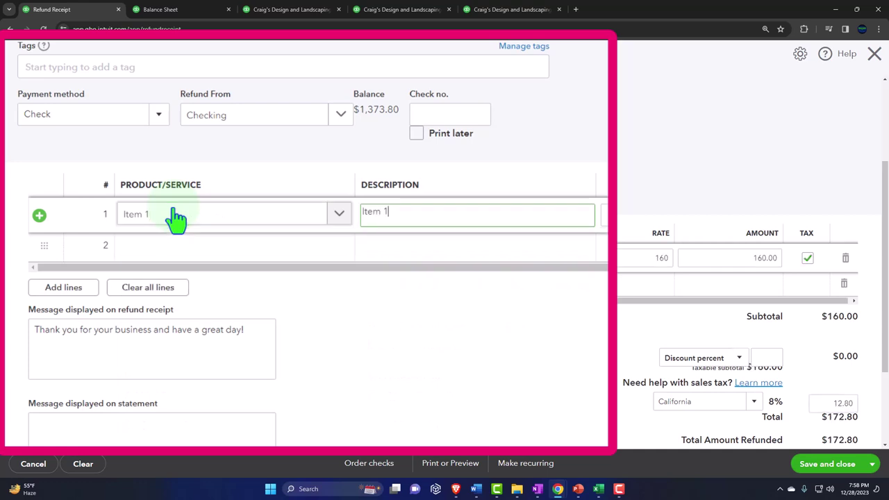
# - Enter Sales Returns & Allowances as the product name on the second line, correct its spelling and copy the name
pyautogui.scroll(-1, 452, 361)
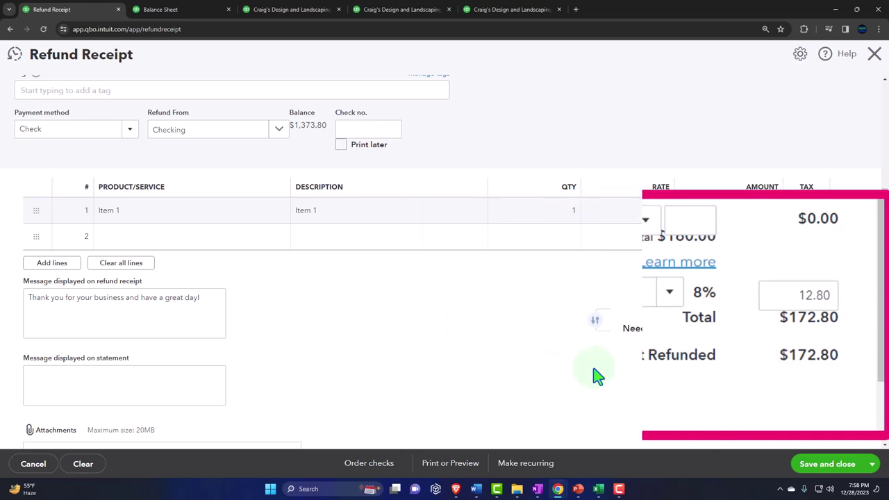
pyautogui.click(104, 235)
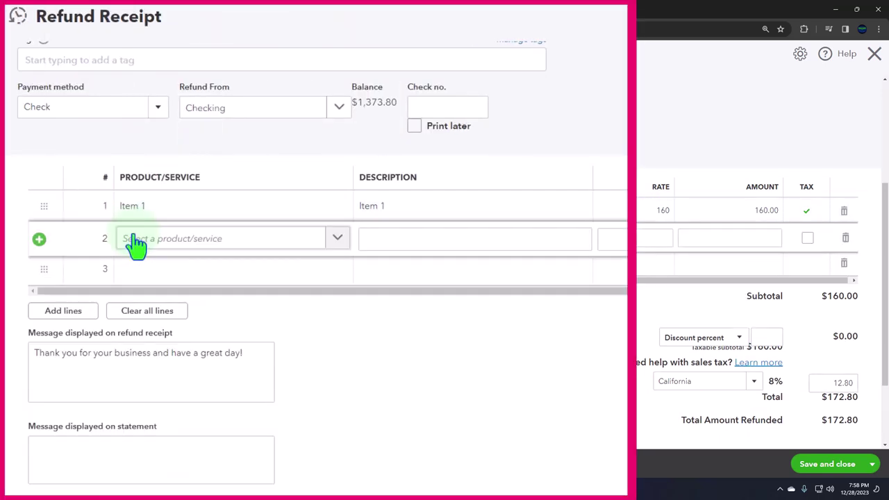
pyautogui.click(149, 239)
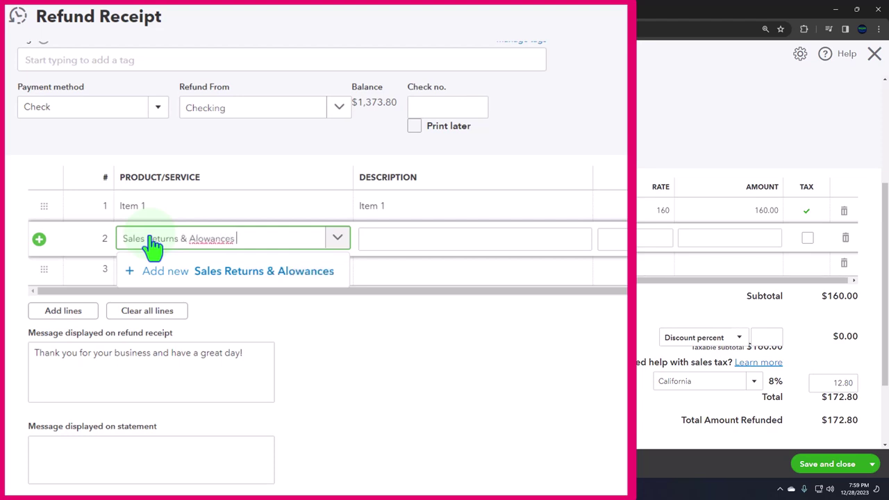
pyautogui.rightClick(218, 239)
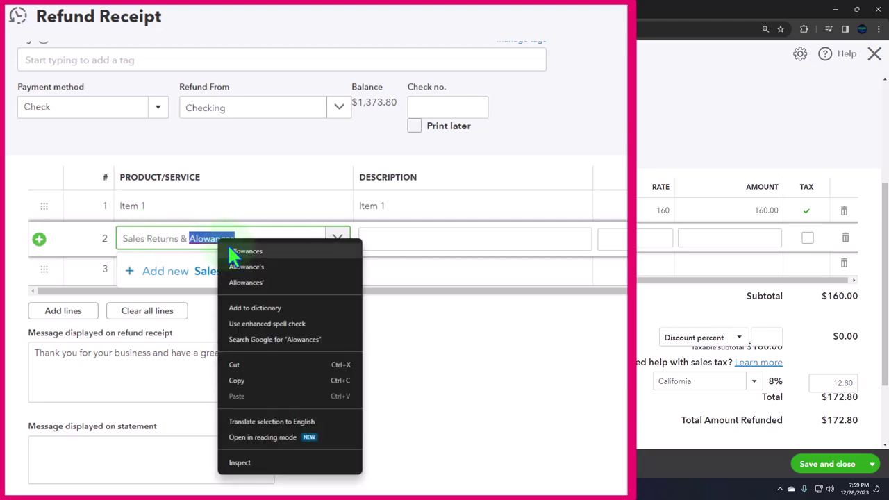
pyautogui.click(233, 252)
pyautogui.moveTo(244, 241); pyautogui.dragTo(109, 238)
pyautogui.hotkey('ctrl', 'c')
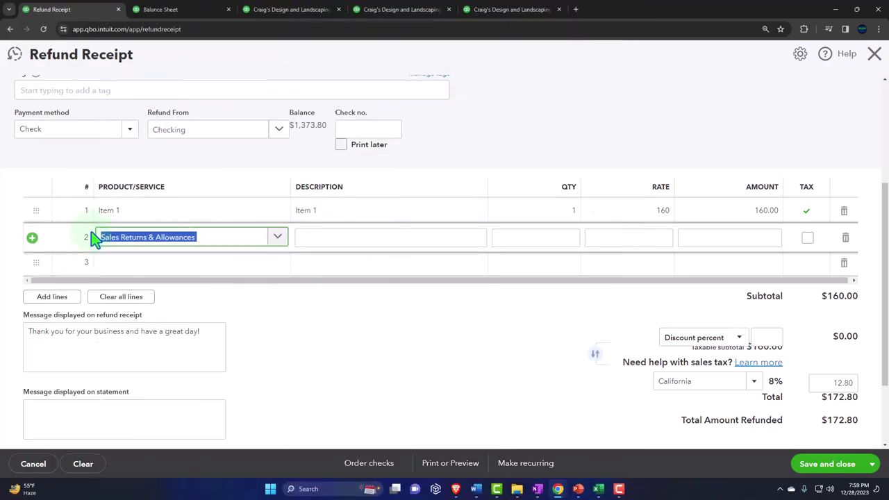
# - Add a new service item from the second line, named and described as Sales Returns & Allowances
pyautogui.press('BackSpace')
pyautogui.click(239, 263)
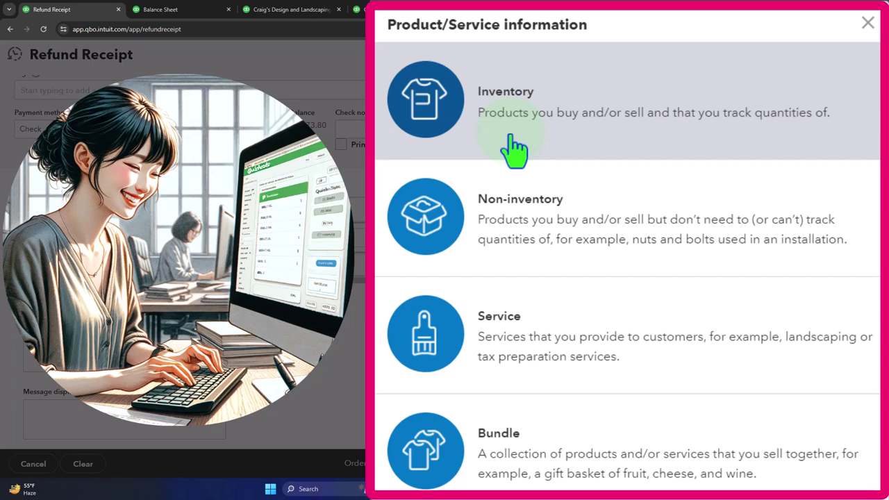
pyautogui.click(632, 250)
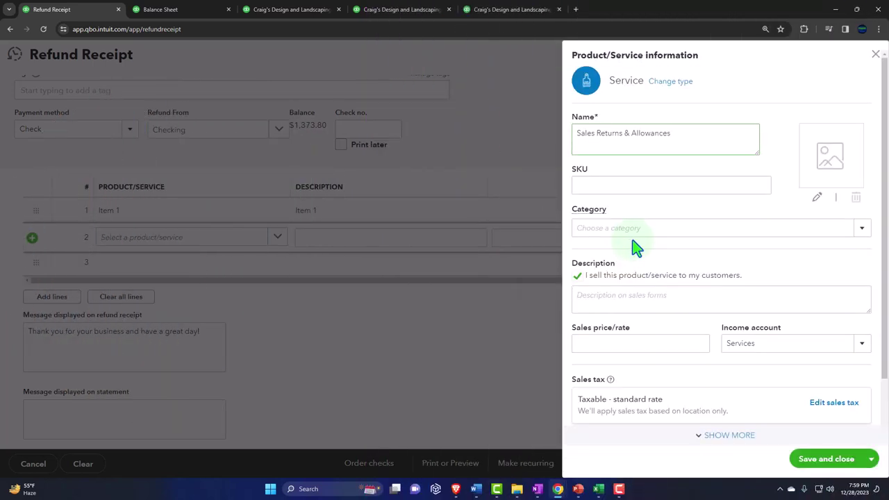
pyautogui.click(559, 323)
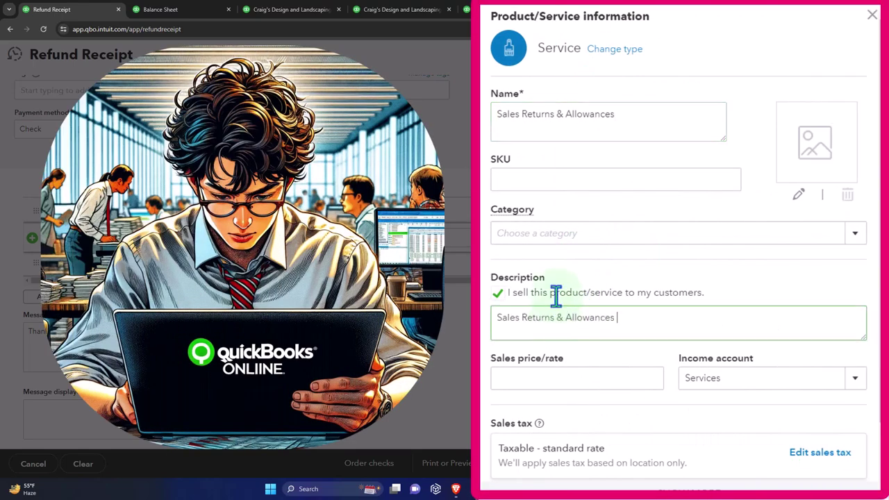
pyautogui.scroll(-1, 555, 298)
pyautogui.click(562, 299)
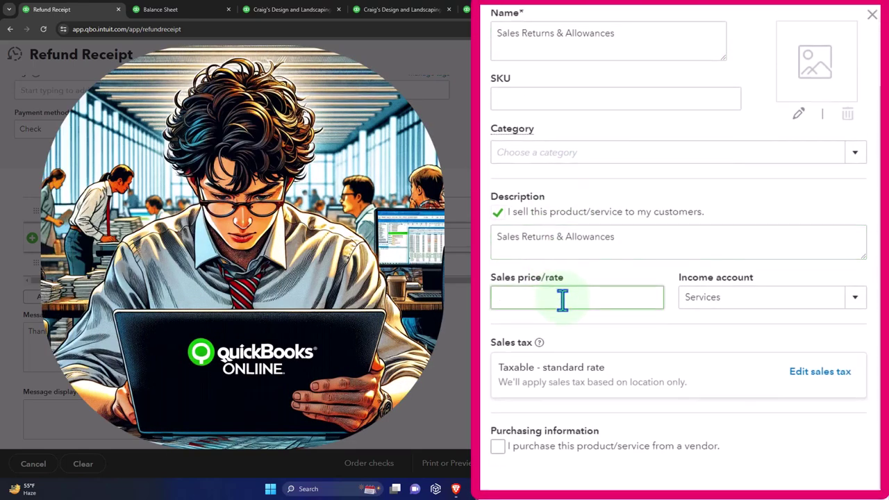
# - Add a new account for the service's income account, with account type Income and detail type Other Primary Income
pyautogui.click(855, 306)
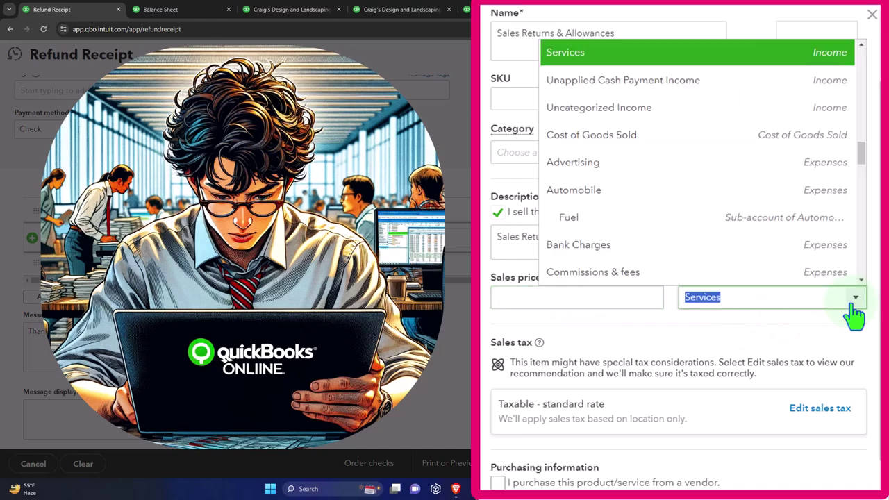
pyautogui.scroll(8, 675, 212)
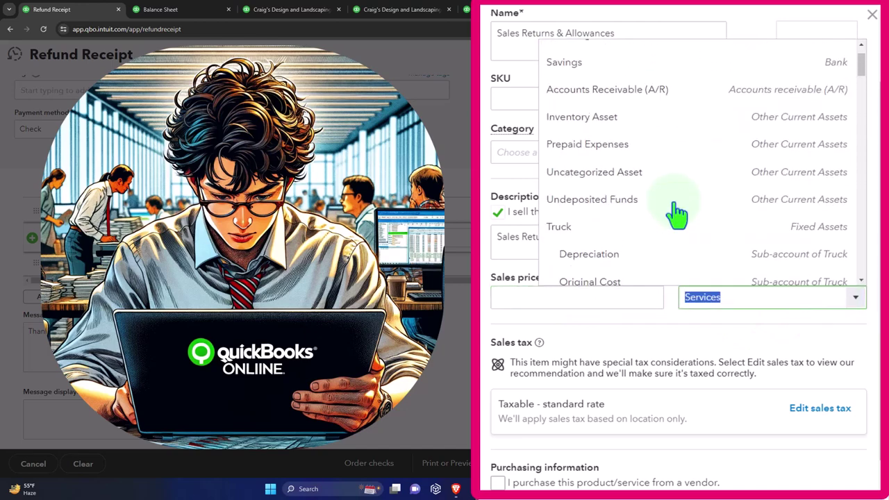
pyautogui.scroll(2, 666, 202)
pyautogui.click(585, 55)
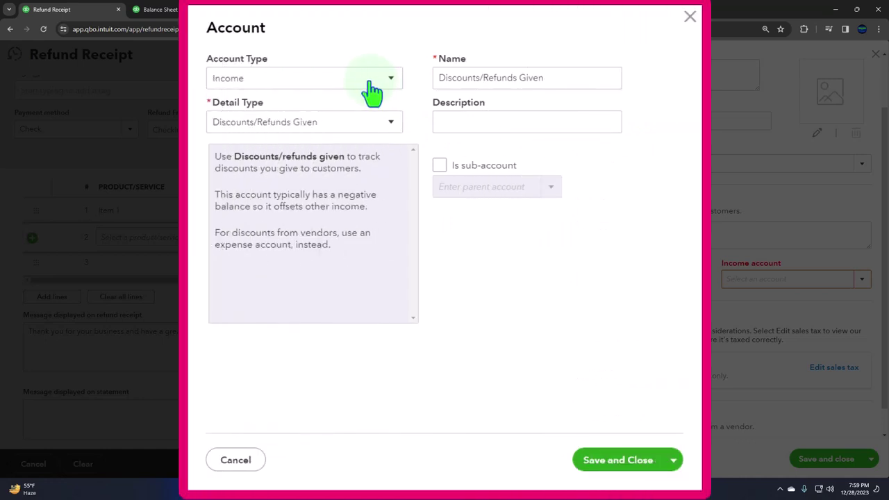
pyautogui.click(372, 90)
pyautogui.click(373, 90)
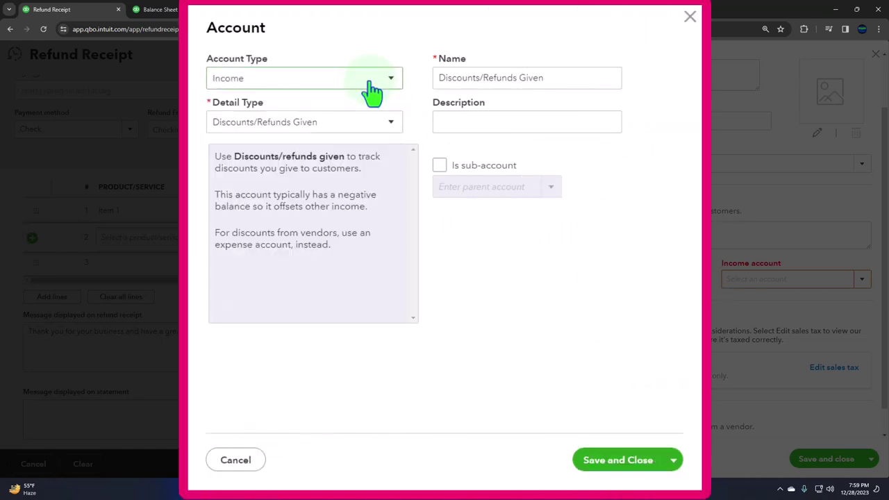
pyautogui.click(361, 132)
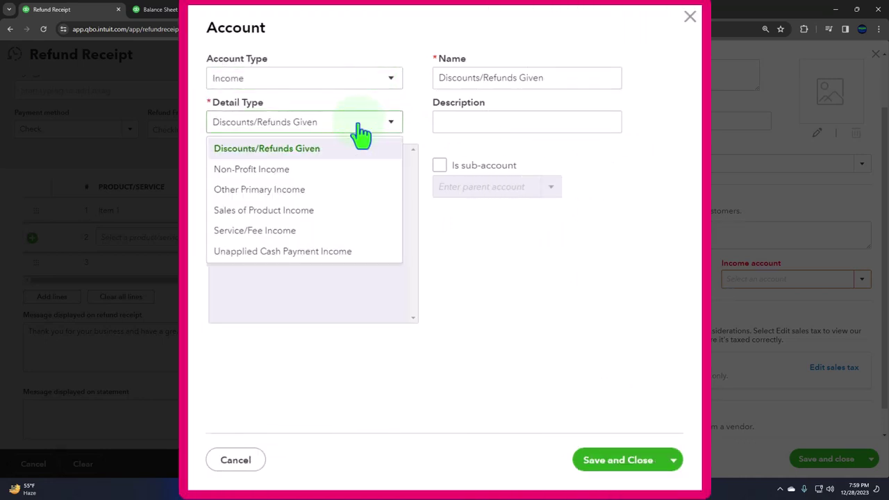
pyautogui.click(336, 190)
# - Name the new income account Sales Returns & Allowances and save it
pyautogui.moveTo(562, 83); pyautogui.dragTo(375, 59)
pyautogui.hotkey('ctrl', 'v')
pyautogui.click(452, 122)
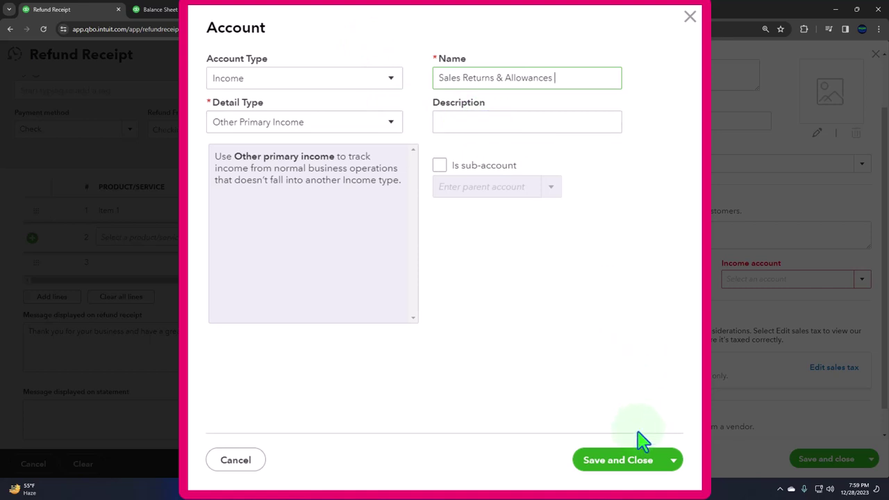
pyautogui.click(634, 464)
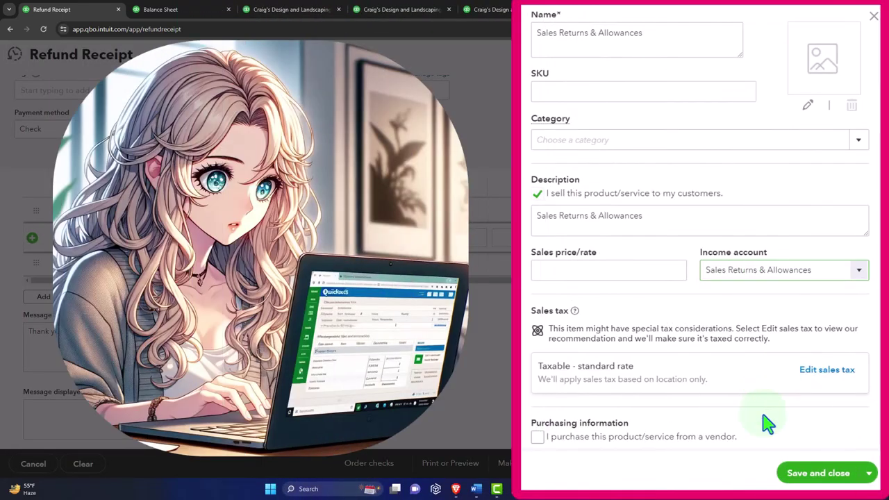
# - Save the new Sales Returns & Allowances service and set its rate on the refund receipt line to 160
pyautogui.click(816, 475)
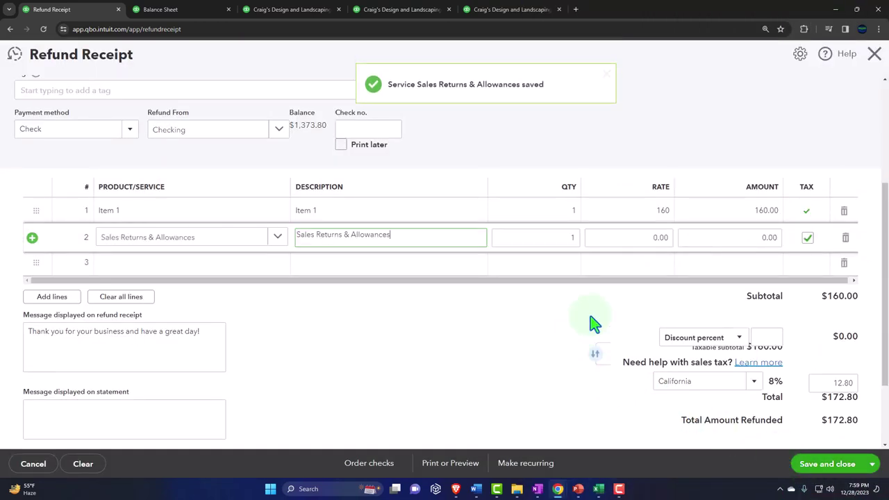
pyautogui.press('Tab')
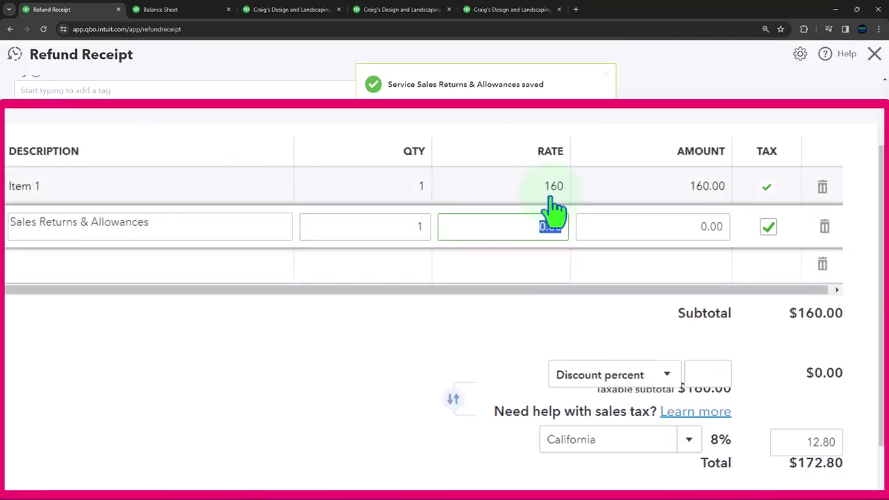
pyautogui.click(660, 236)
pyautogui.write('160')
pyautogui.press('Tab')
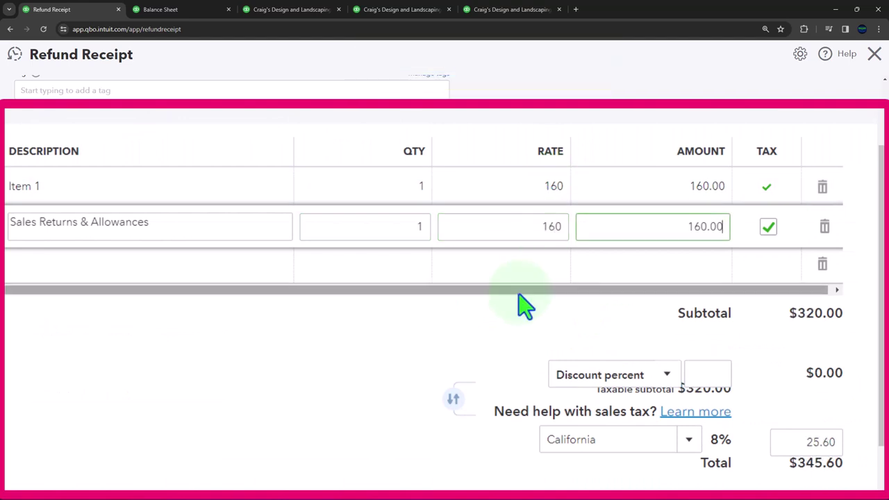
# - Clear the rate on the Item 1 line so that it refunds no amount
pyautogui.click(553, 201)
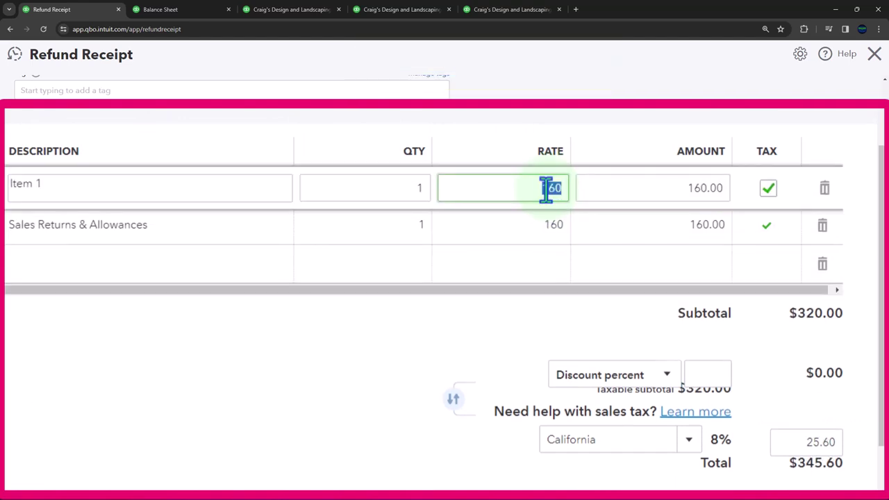
pyautogui.press('BackSpace')
pyautogui.scroll(-2, 546, 189)
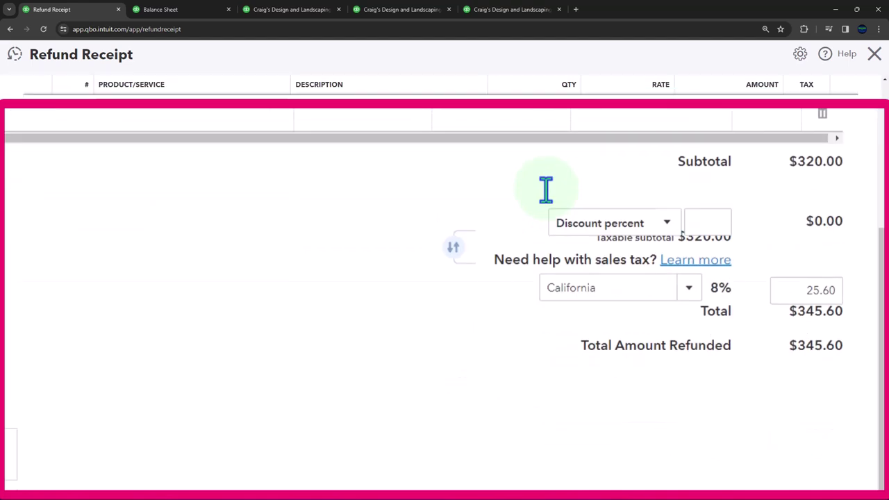
pyautogui.scroll(2, 407, 257)
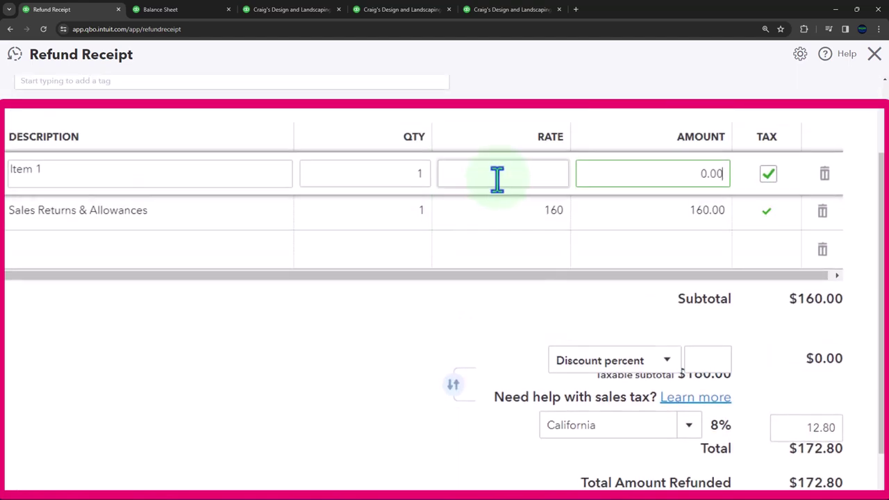
pyautogui.press('Tab')
pyautogui.click(357, 387)
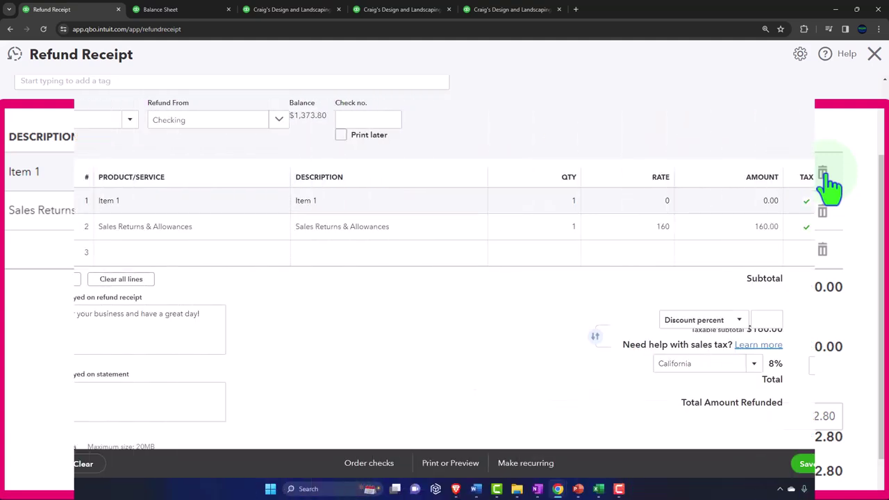
# - Compare the refund receipt with the entry in the Excel trial balance, then save and close the receipt and acknowledge the issued refund
pyautogui.click(598, 489)
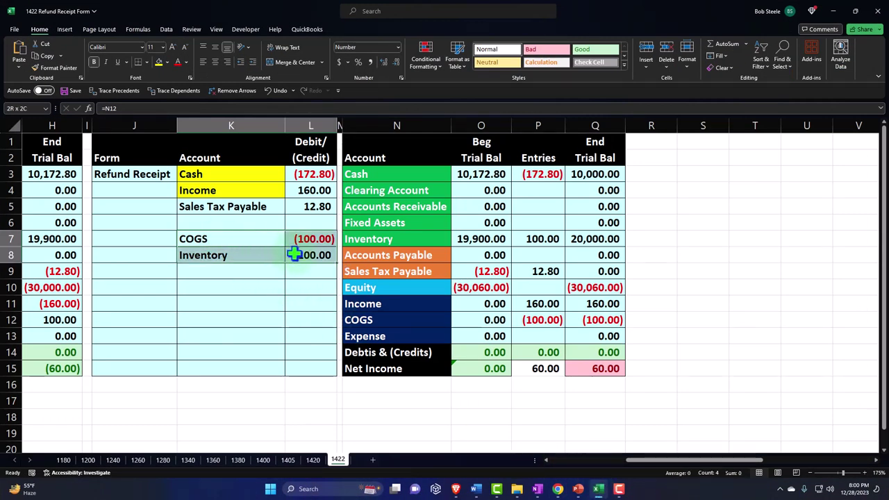
pyautogui.click(836, 12)
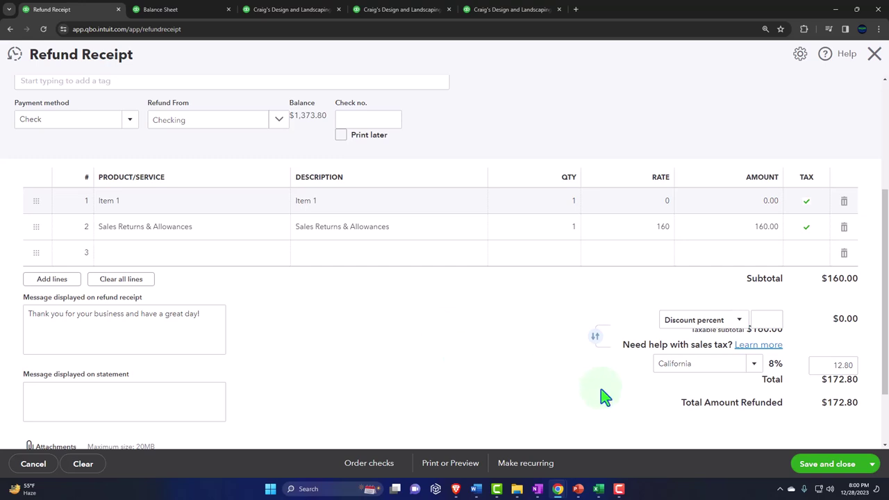
pyautogui.click(823, 472)
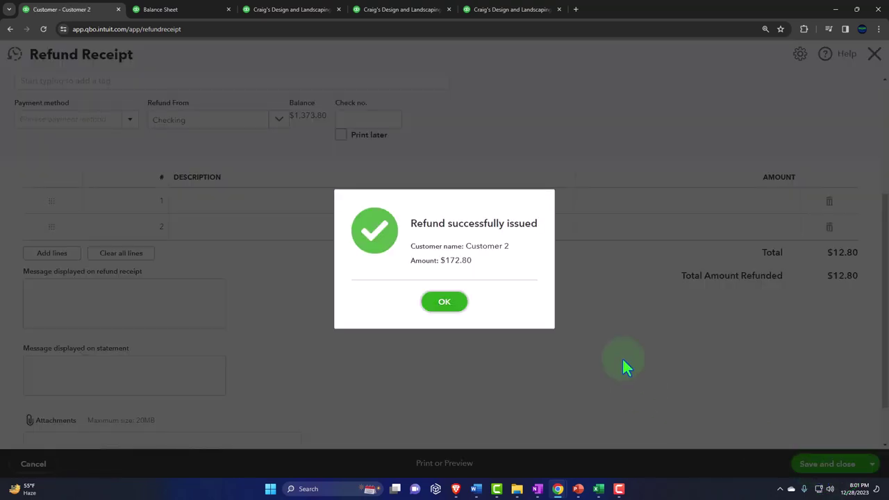
pyautogui.click(444, 301)
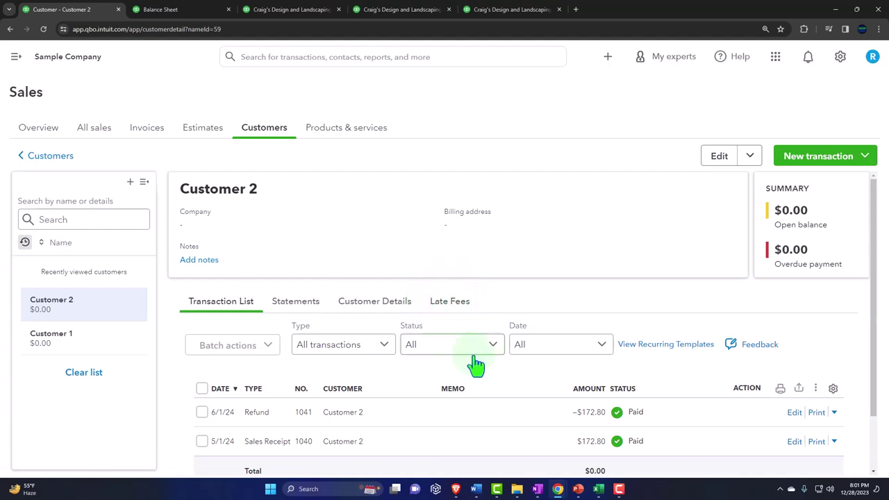
pyautogui.scroll(-1, 479, 389)
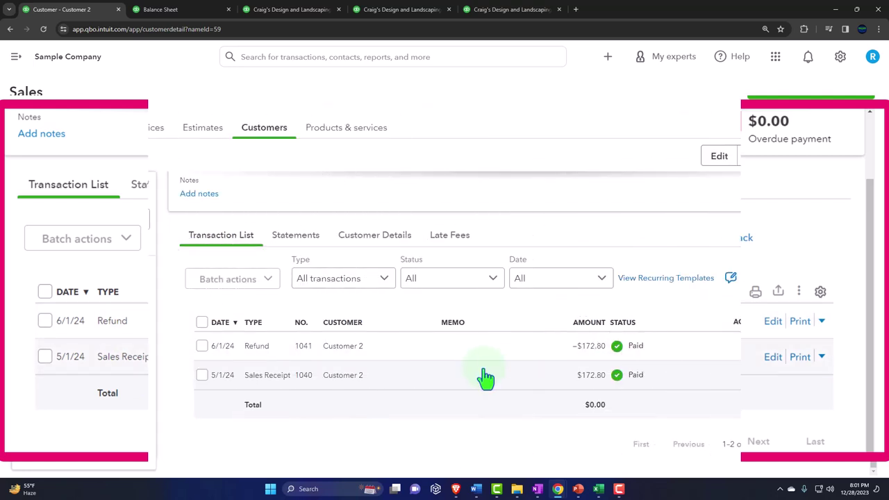
# - Rerun the Balance Sheet report for 01/01/2024 to 12/31/2024
pyautogui.click(185, 13)
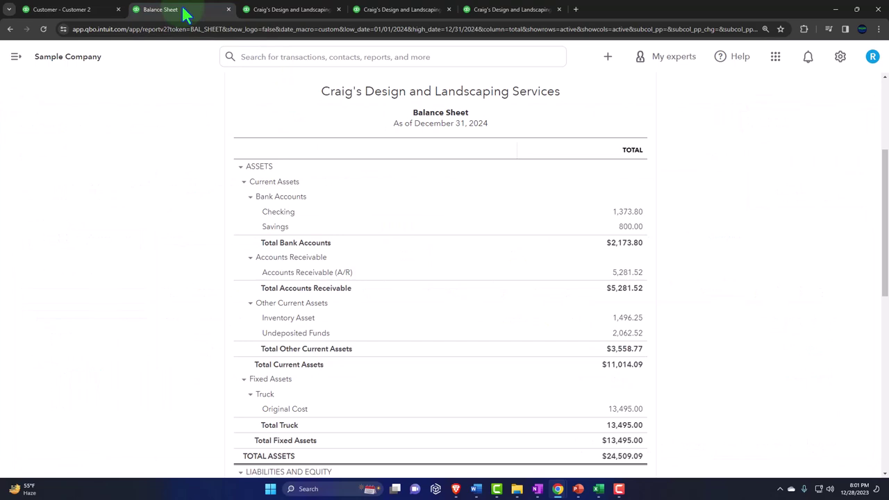
pyautogui.scroll(5, 202, 190)
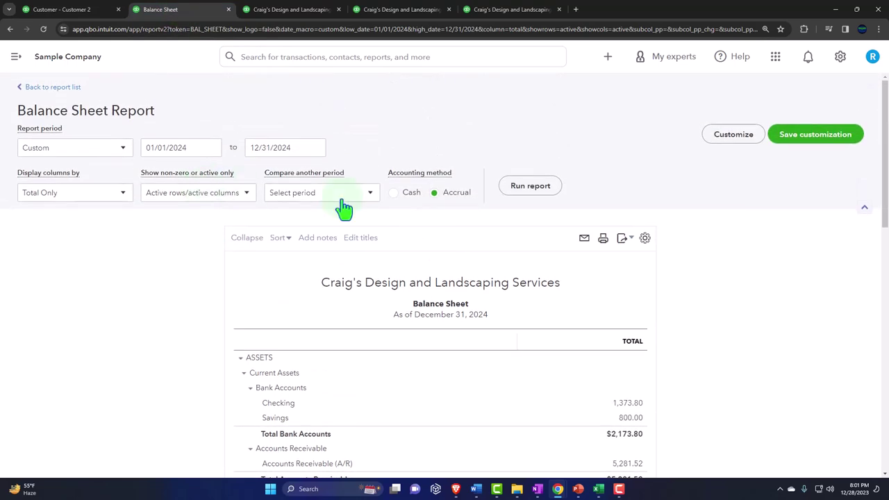
pyautogui.click(530, 187)
pyautogui.scroll(-2, 528, 193)
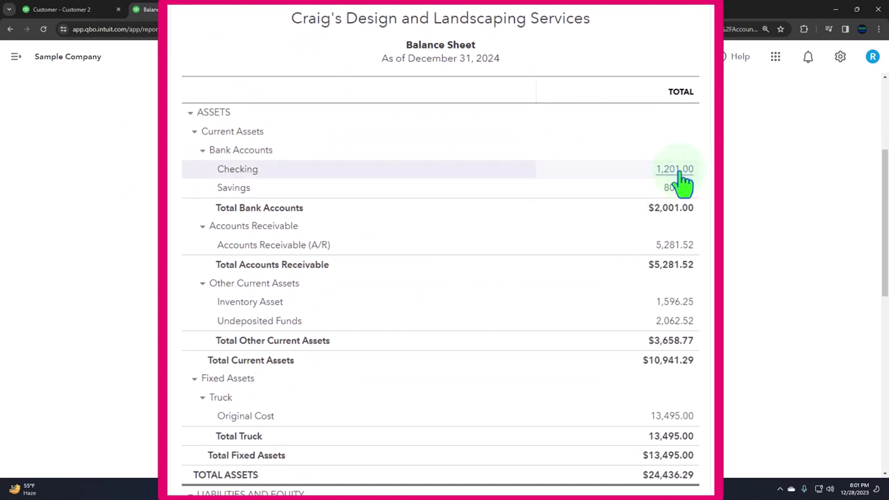
# - Review the Checking account's transaction detail from the Balance Sheet and return to the report
pyautogui.click(679, 173)
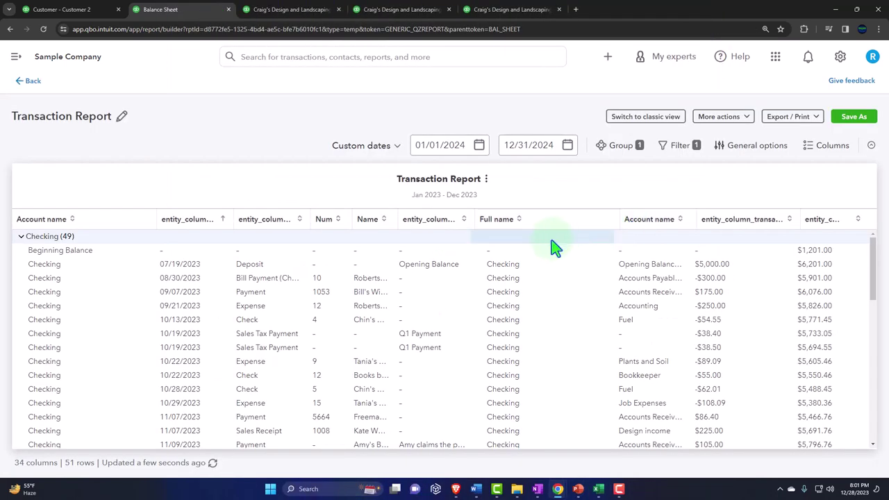
pyautogui.scroll(-3, 445, 299)
pyautogui.scroll(3, 441, 312)
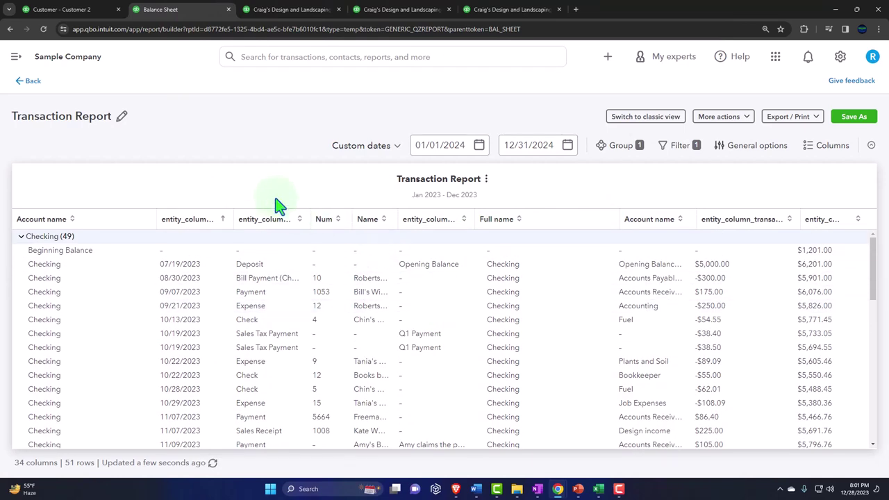
pyautogui.click(31, 82)
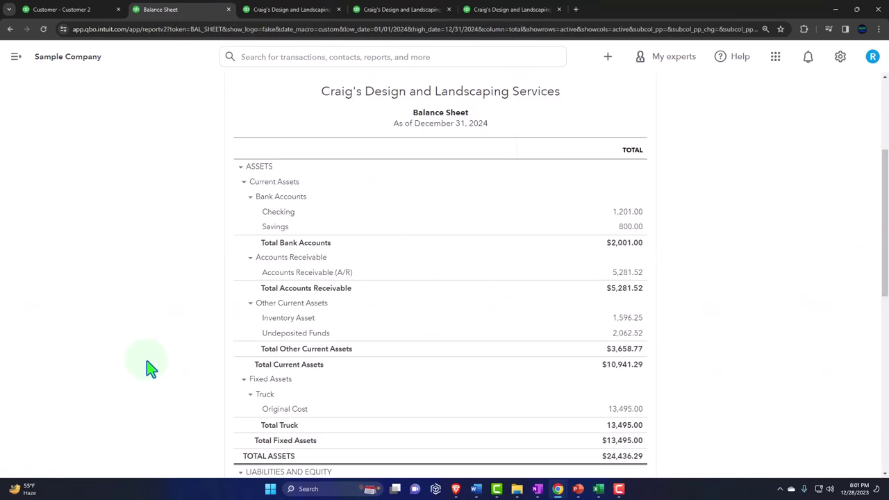
pyautogui.scroll(3, 153, 368)
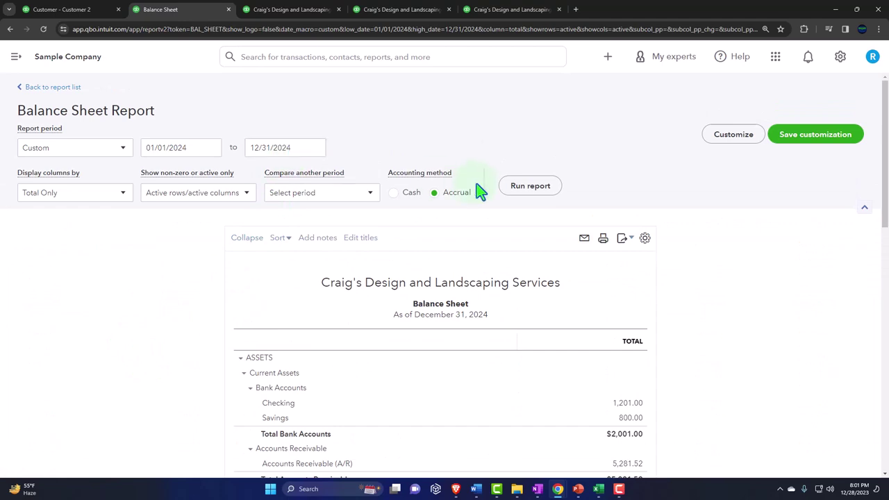
pyautogui.scroll(-3, 393, 264)
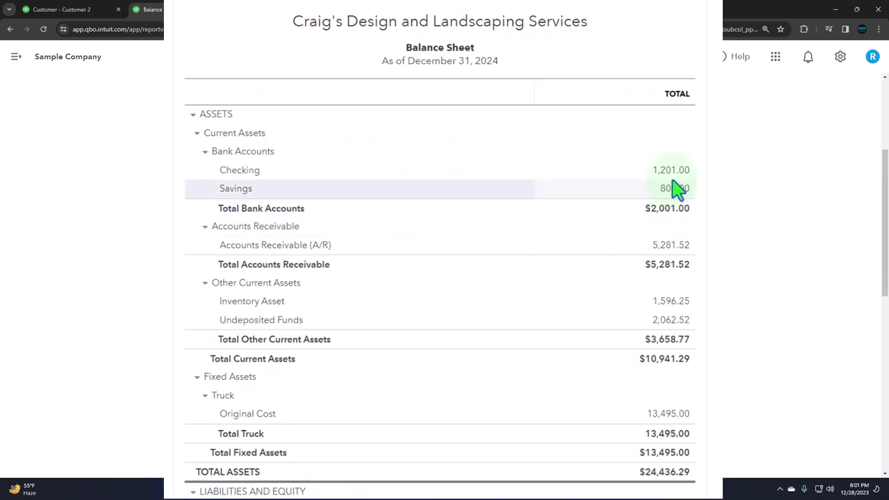
pyautogui.click(628, 213)
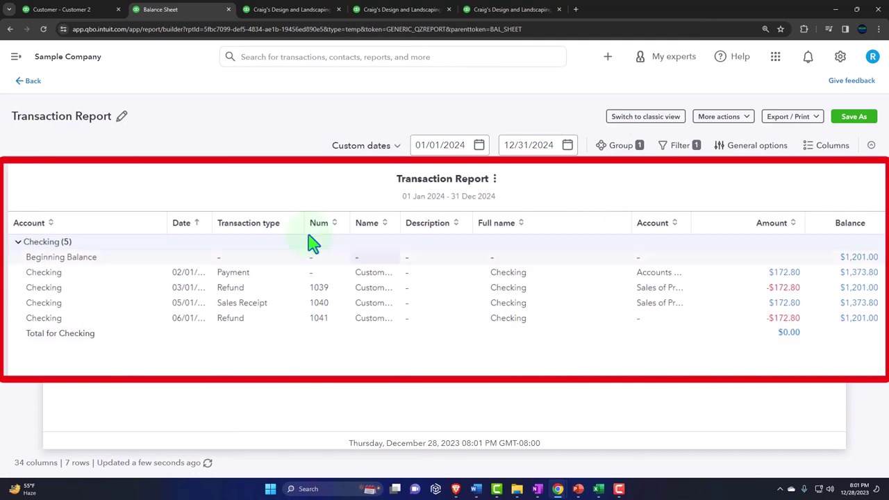
pyautogui.click(32, 82)
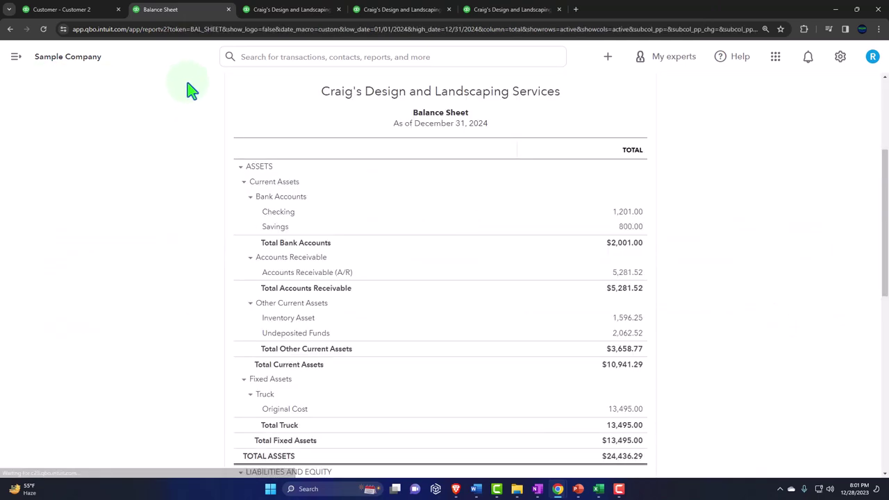
# - Rerun the monthly Profit and Loss report for 2024 and examine the June income and cost of goods sold
pyautogui.click(288, 10)
pyautogui.scroll(1, 304, 221)
pyautogui.click(525, 191)
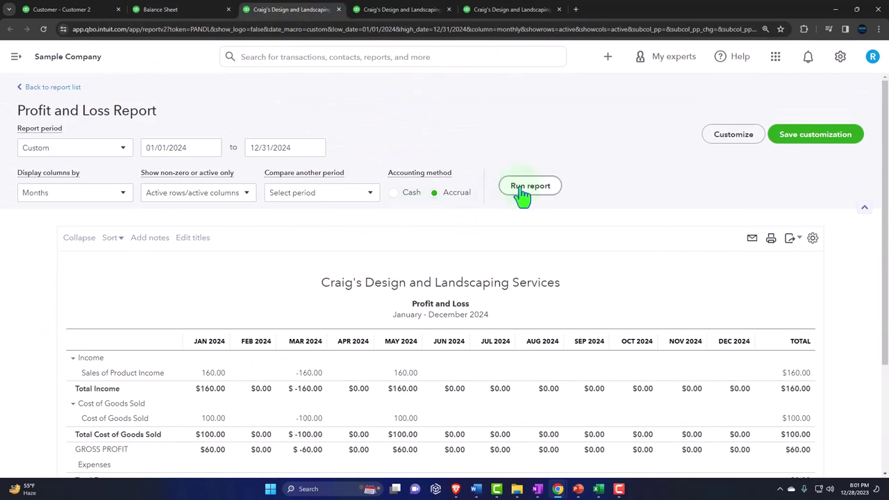
pyautogui.scroll(-2, 525, 193)
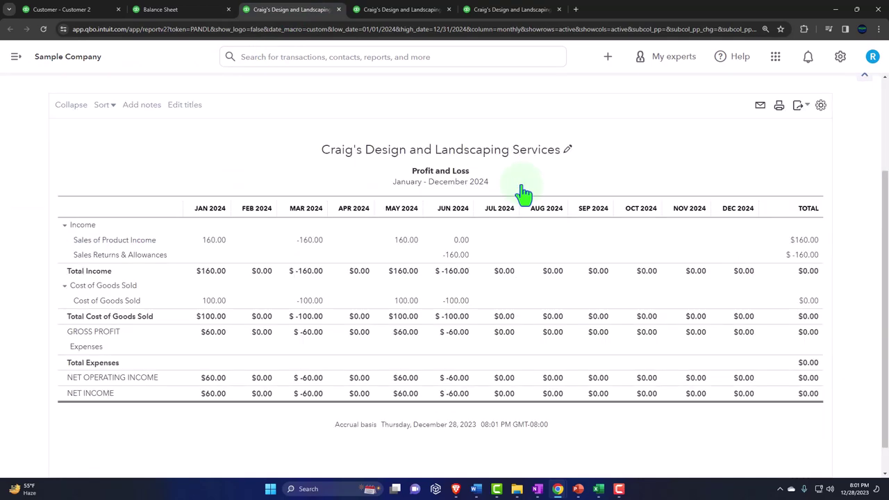
pyautogui.scroll(-1, 524, 194)
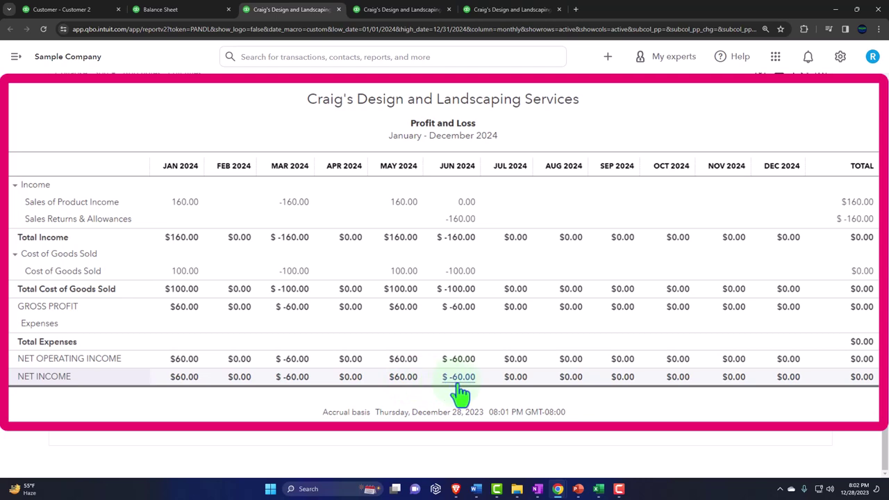
# - Review the Board of Equalization Payable transaction detail from the Balance Sheet and return to the report's liabilities
pyautogui.click(191, 14)
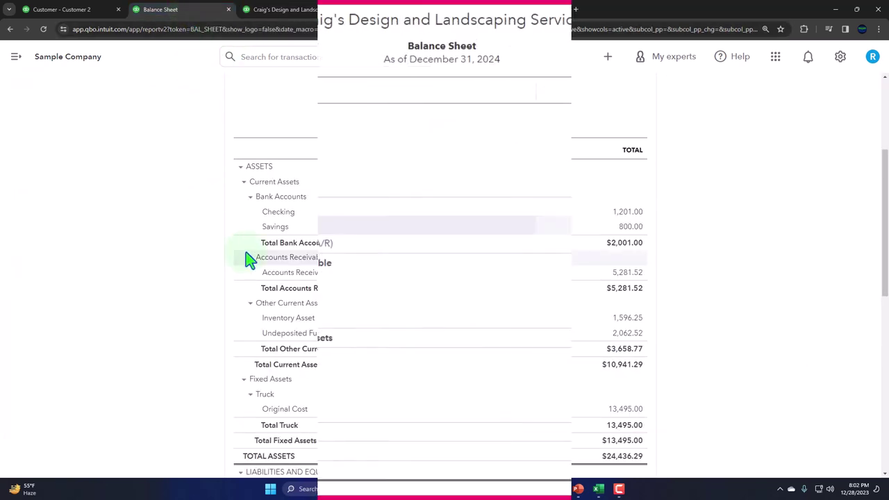
pyautogui.scroll(-6, 202, 231)
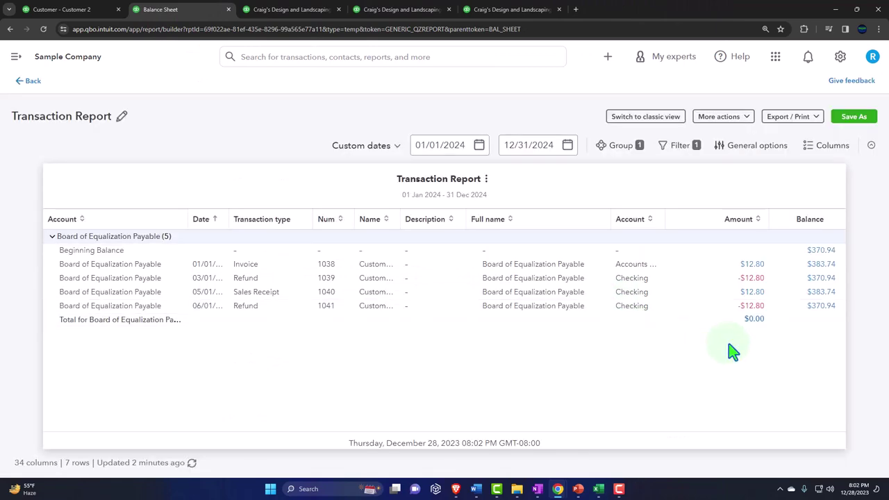
pyautogui.click(31, 81)
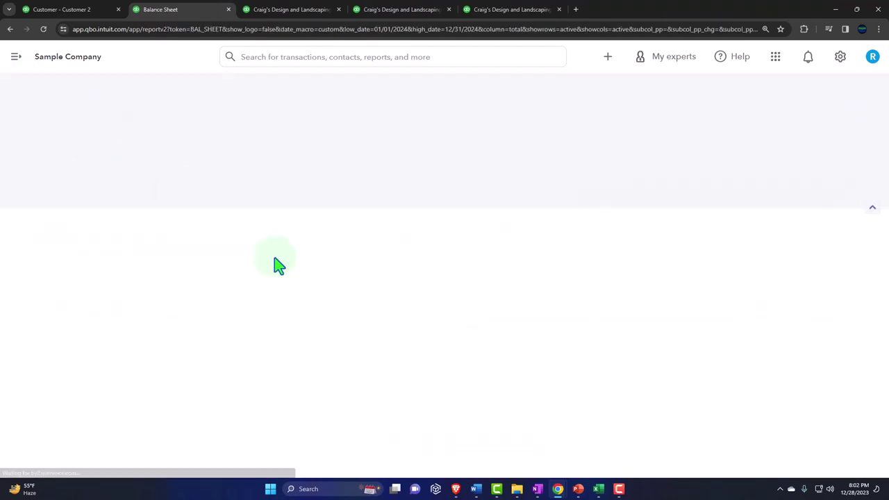
pyautogui.scroll(-10, 341, 347)
pyautogui.scroll(2, 323, 346)
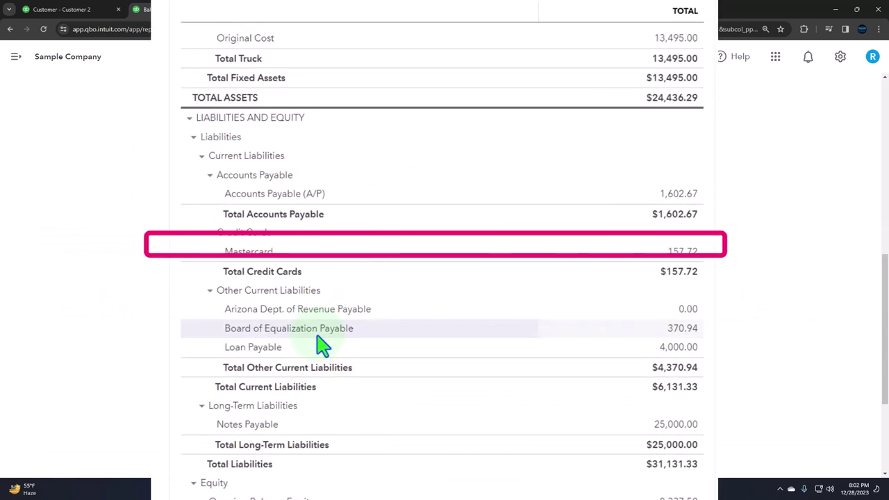
# - Review the Inventory Asset account's transaction detail from the Balance Sheet and return to the report
pyautogui.scroll(5, 323, 346)
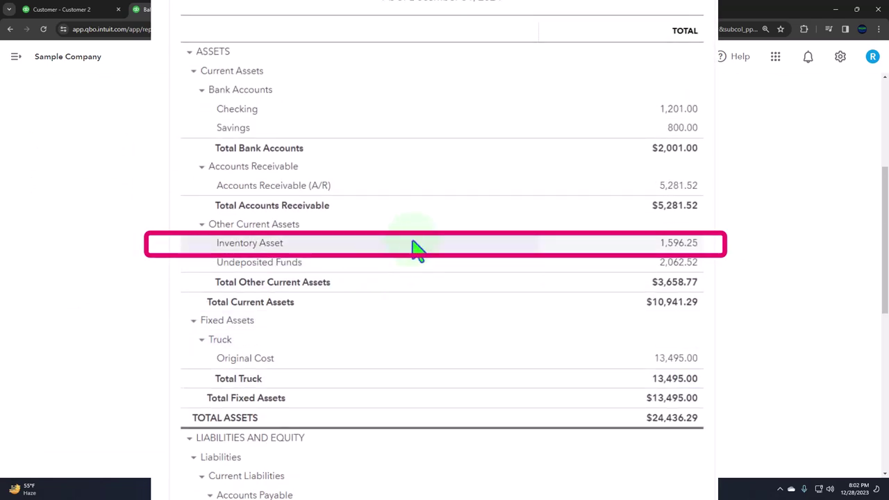
pyautogui.click(671, 245)
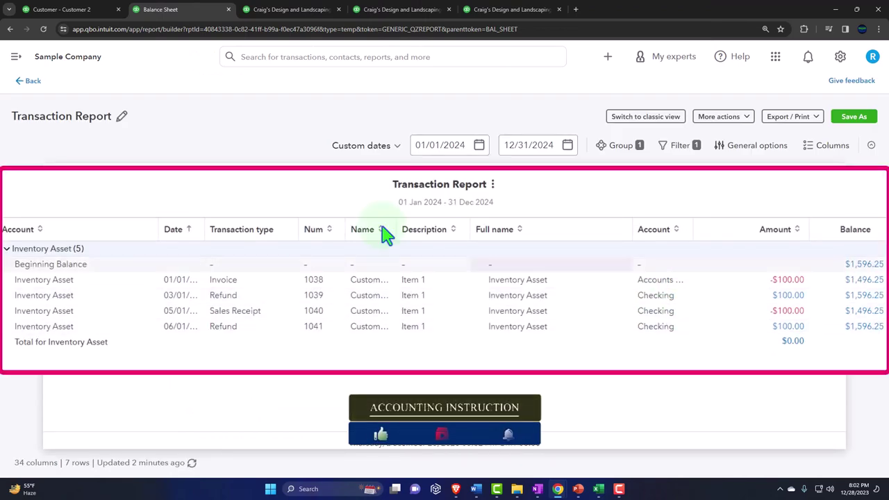
pyautogui.click(28, 82)
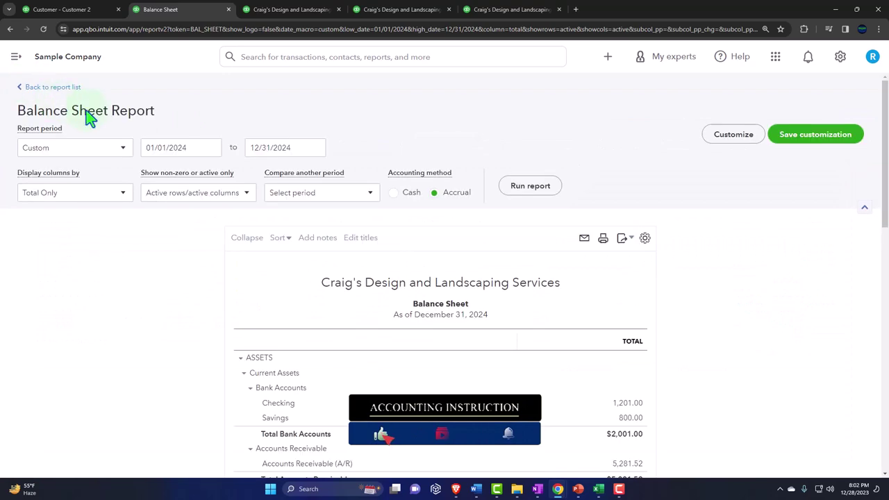
pyautogui.scroll(-3, 162, 130)
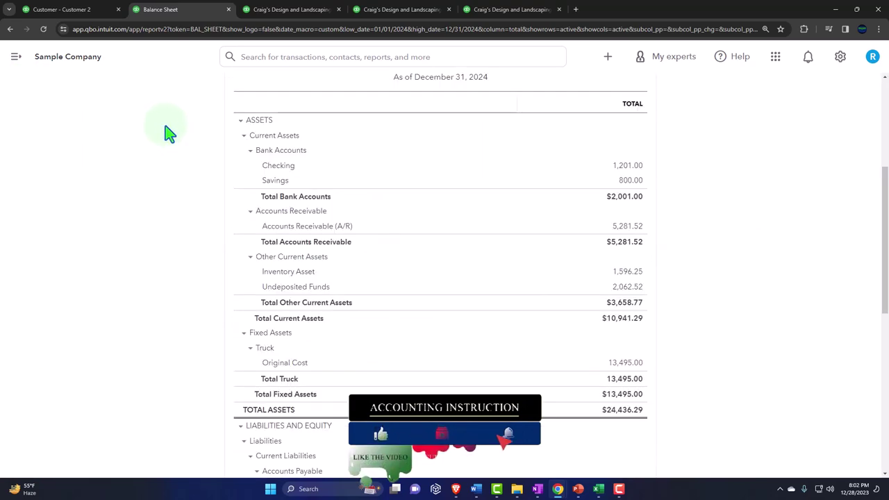
# - Rerun the Inventory Valuation Summary as of December 31, 2024 and check the Item 1 quantity and asset value
pyautogui.click(486, 11)
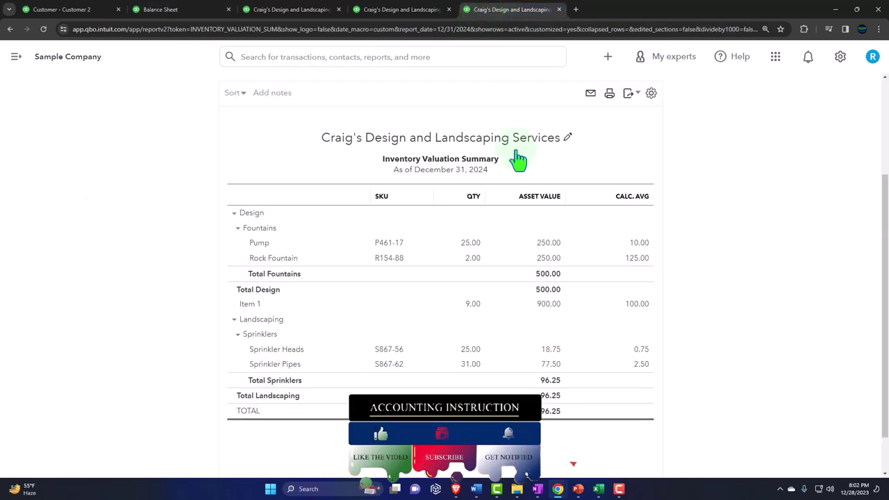
pyautogui.scroll(3, 507, 155)
pyautogui.click(209, 186)
pyautogui.scroll(-3, 202, 280)
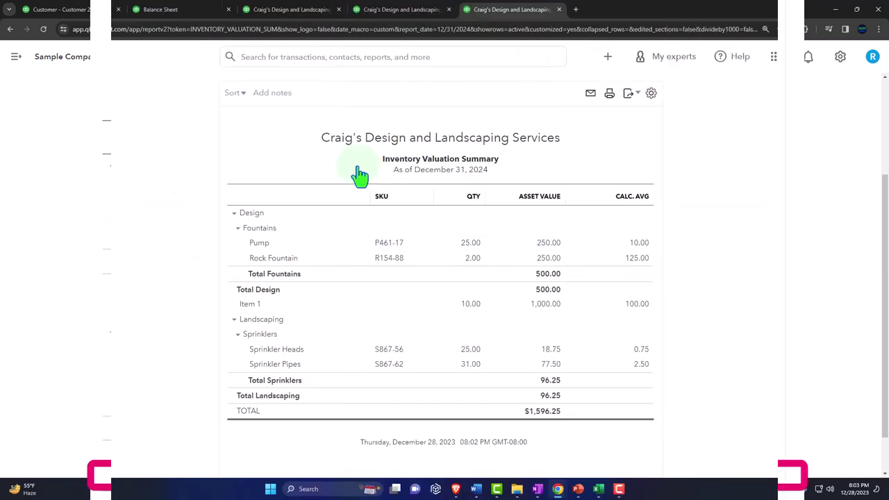
# - Return to the Customer 2 record and review the customer and vendor forms available for new transactions, including sales receipt, refund receipt, check and expense
pyautogui.click(177, 11)
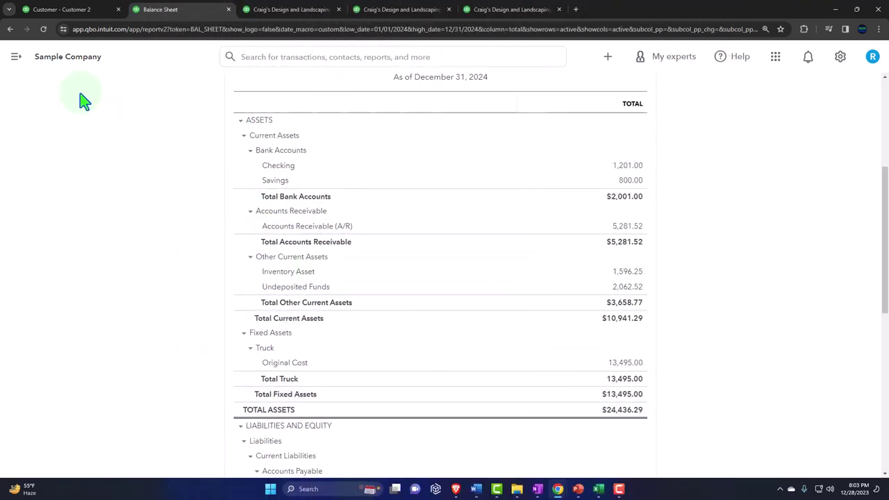
pyautogui.click(55, 10)
pyautogui.click(16, 56)
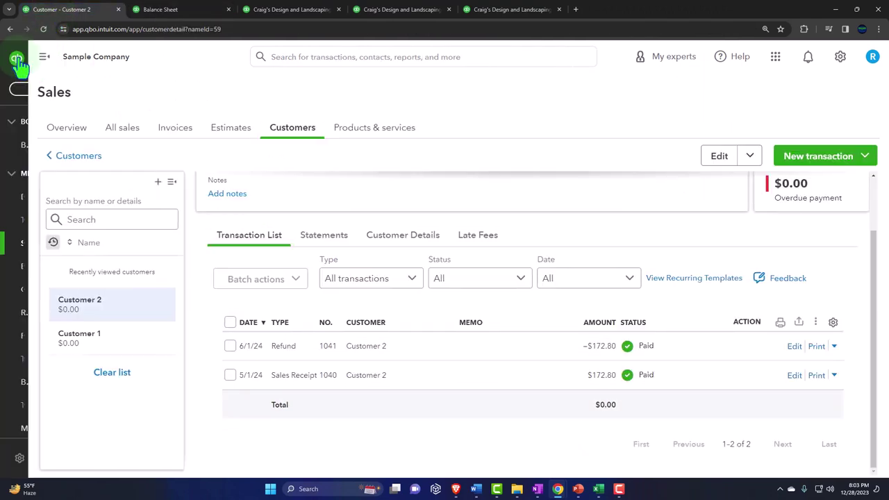
pyautogui.click(64, 89)
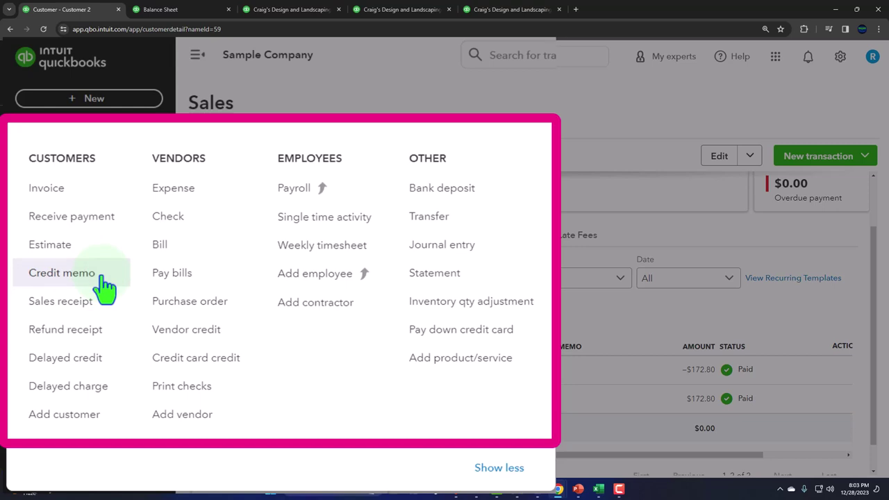
pyautogui.click(73, 219)
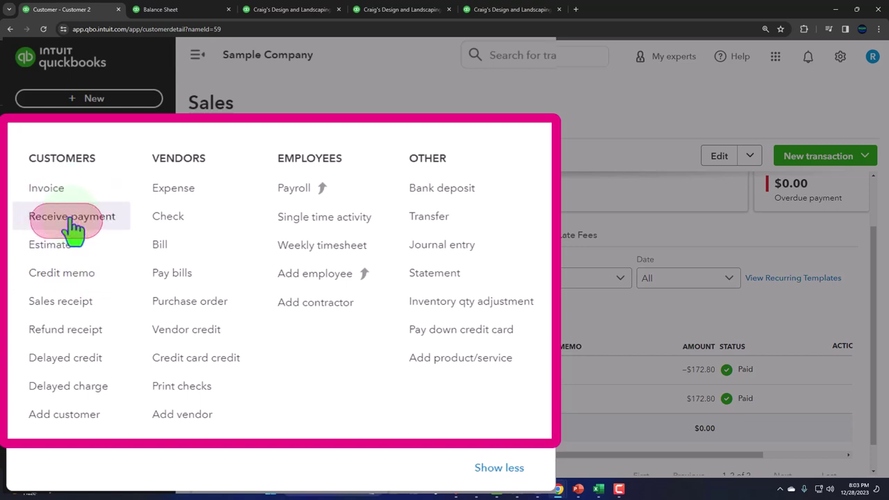
pyautogui.click(81, 309)
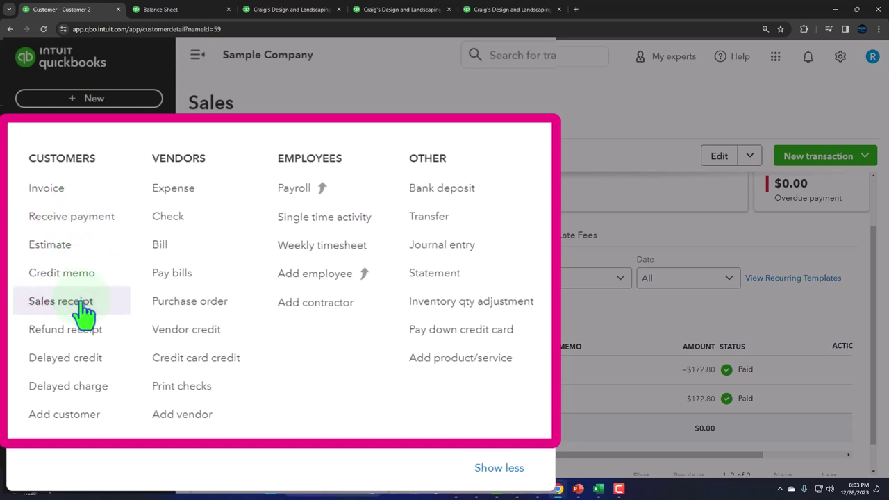
pyautogui.click(26, 330)
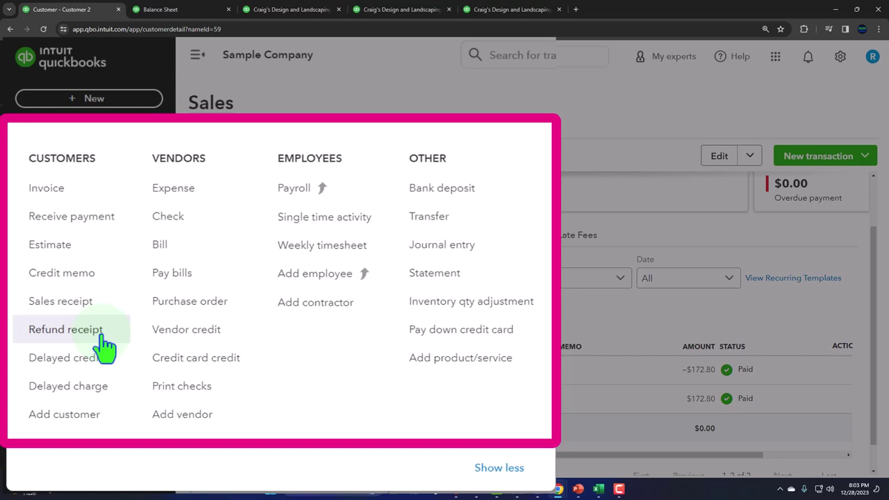
pyautogui.click(153, 187)
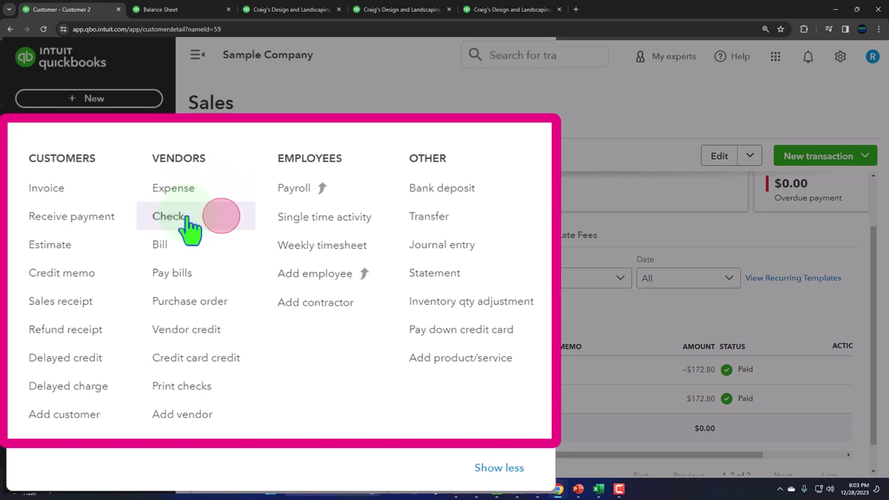
pyautogui.click(188, 200)
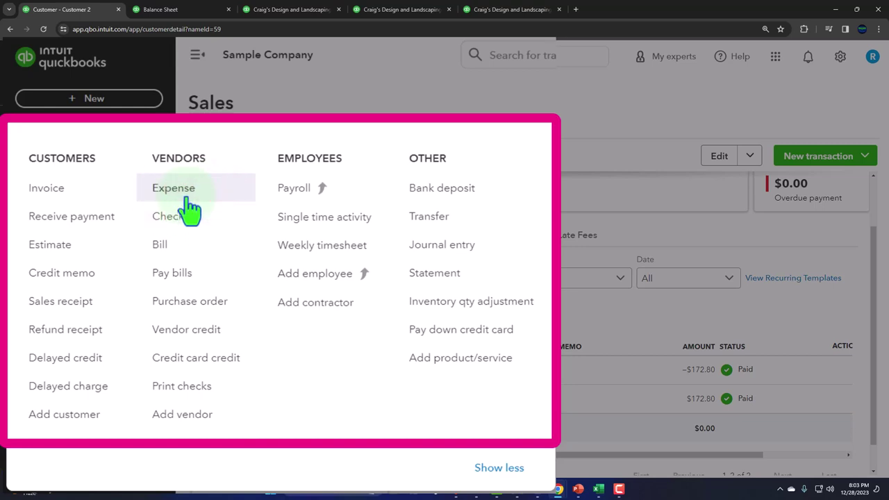